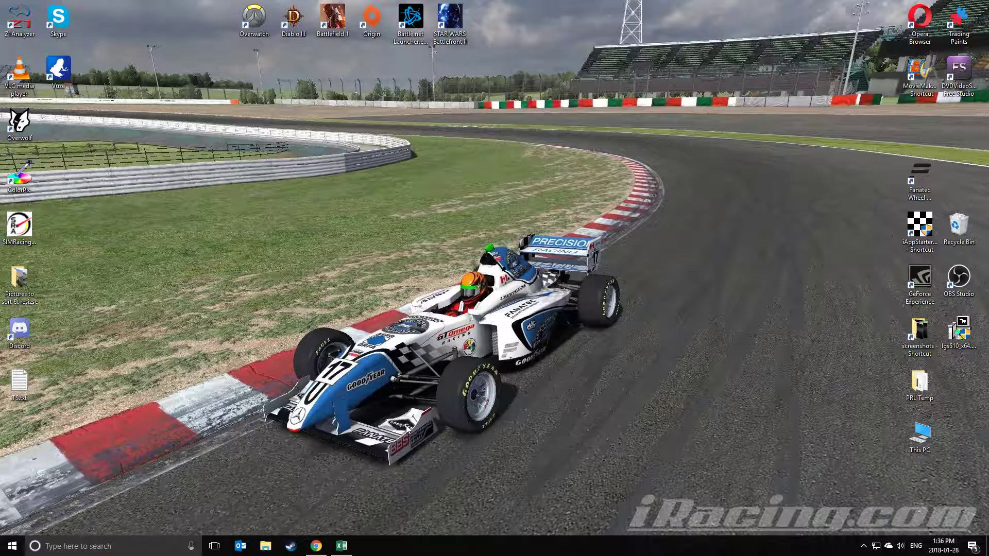
In the Thursday Series S9 spreadsheet, set R7's cell A1 to Nürburgring Grand-Prix-Strecke - Grand Prix using the 'nü' suggestions.
{"action": "left_click", "coordinate": [318, 545]}
{"action": "left_click", "coordinate": [260, 10]}
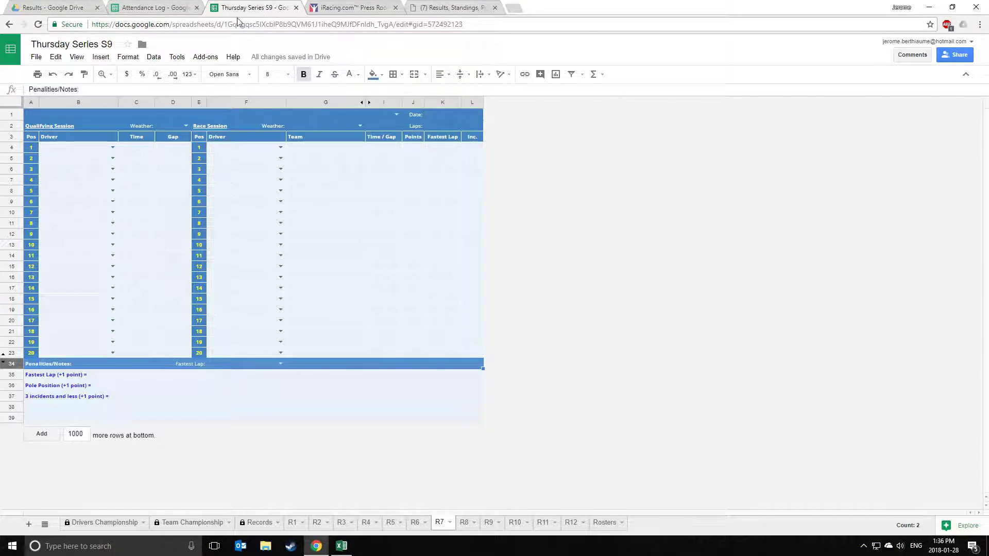
{"action": "left_click", "coordinate": [73, 114]}
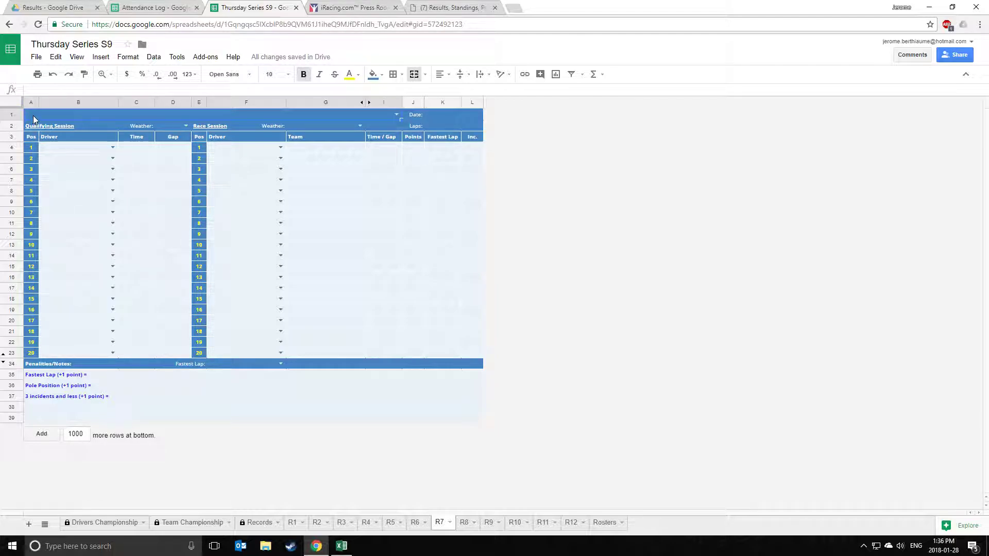
{"action": "double_click", "coordinate": [103, 115]}
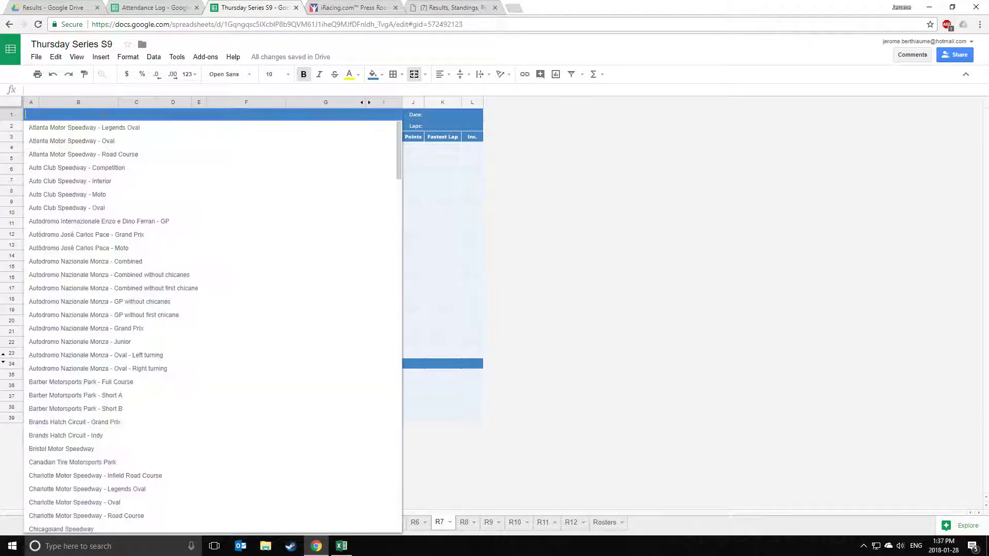
{"action": "left_click", "coordinate": [541, 353]}
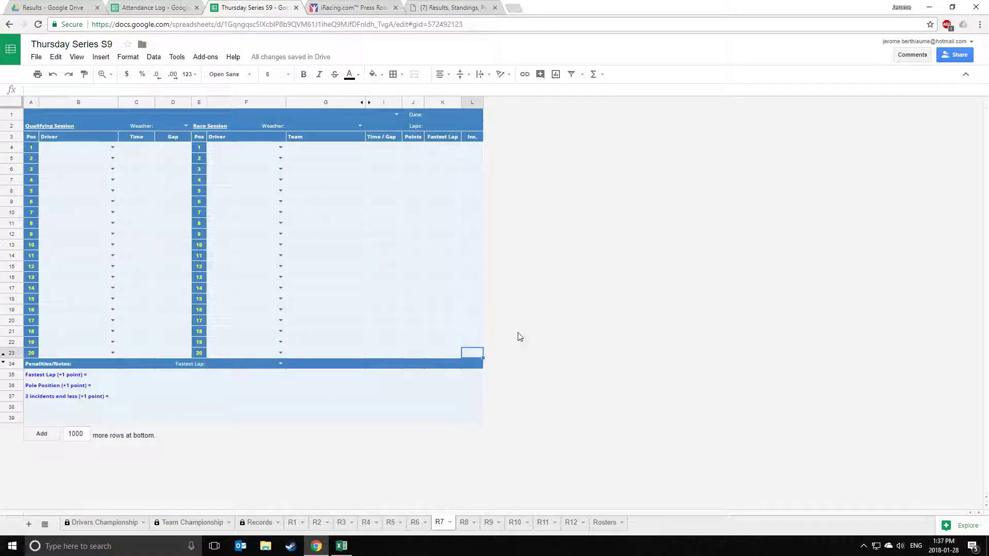
{"action": "left_click", "coordinate": [217, 118]}
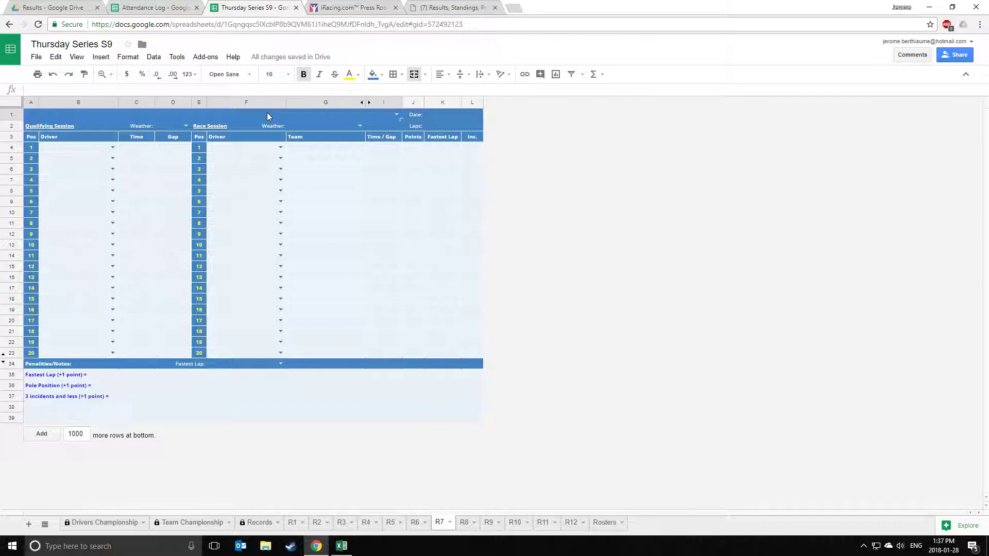
{"action": "type", "text": "nu"}
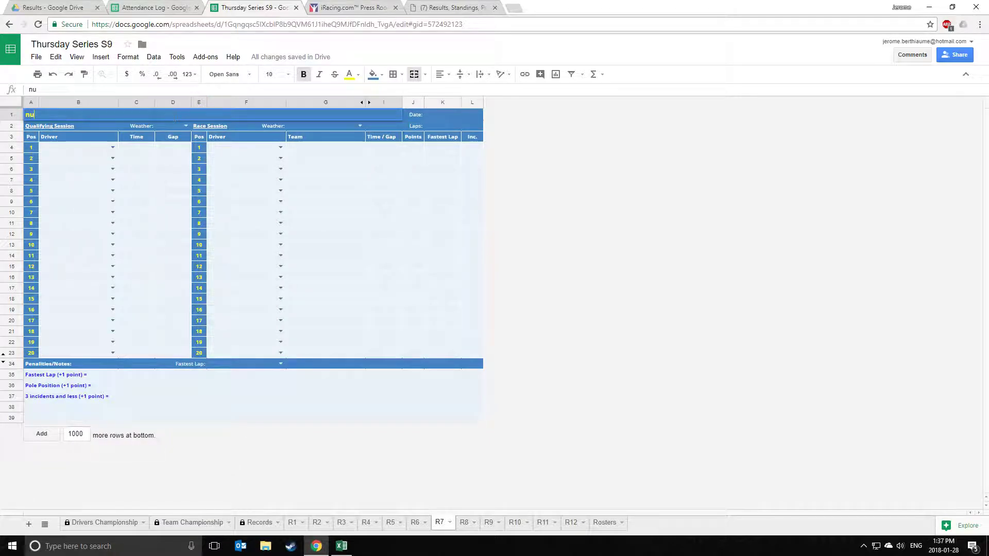
{"action": "key", "text": "BackSpace"}
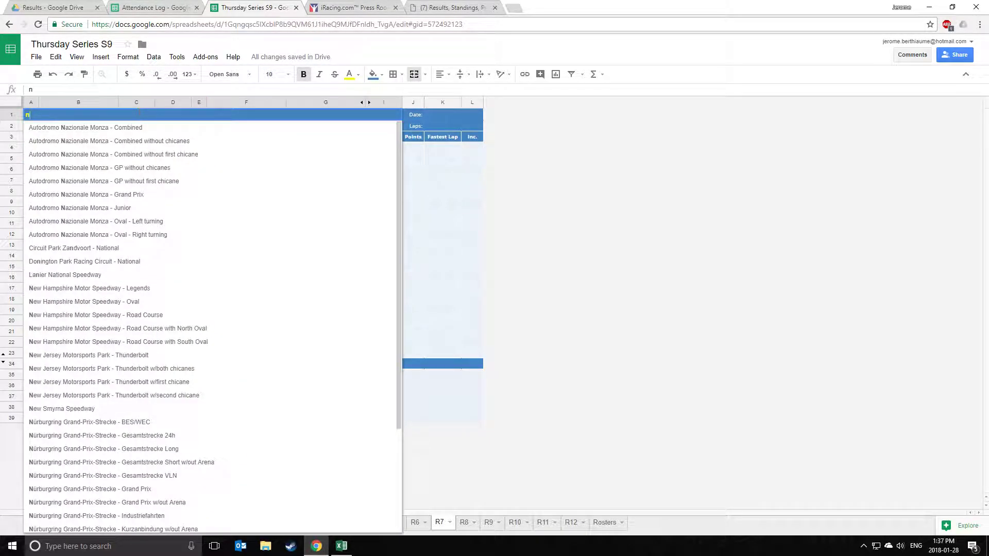
{"action": "type", "text": "ü"}
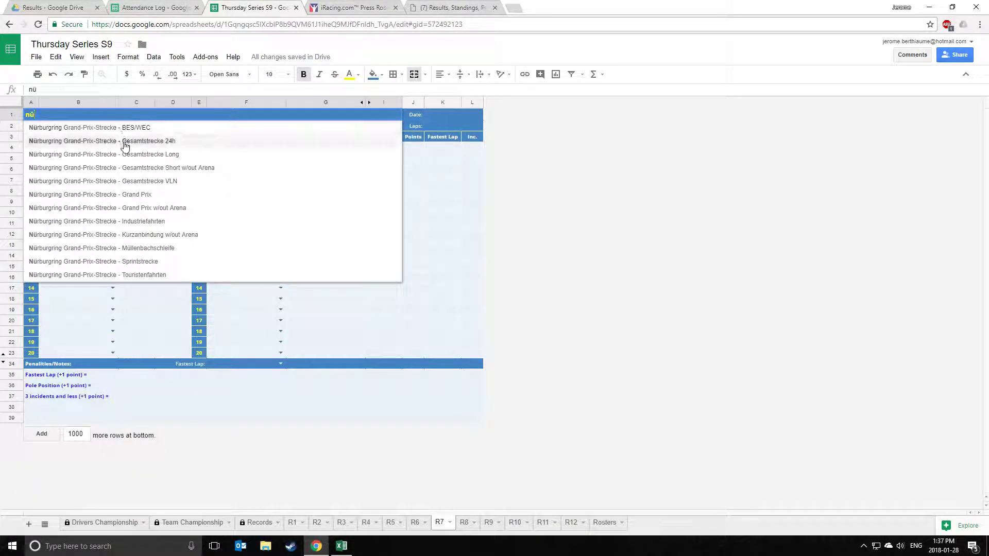
{"action": "left_click", "coordinate": [161, 200]}
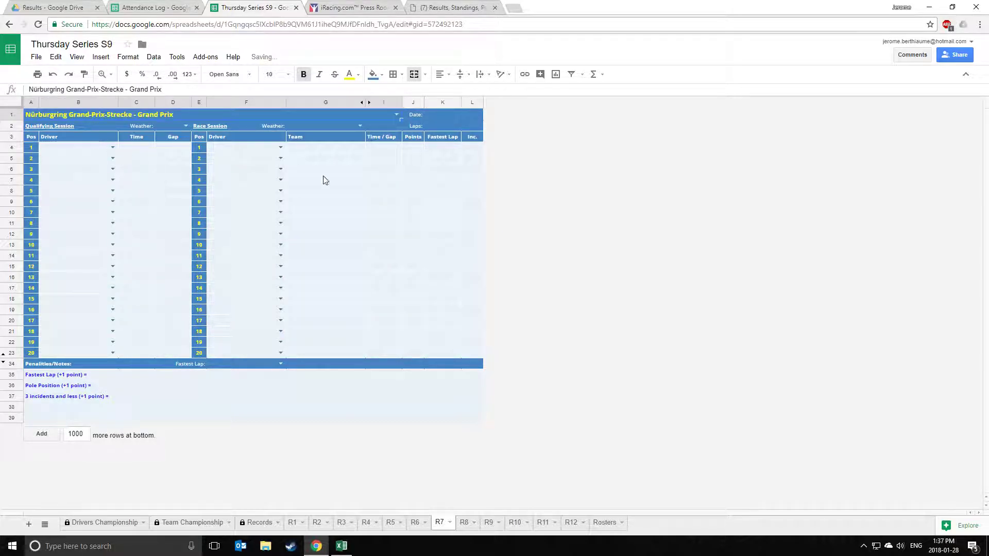
Pick January 25, 2018 from the date picker in R7's date cell K1.
{"action": "left_click", "coordinate": [426, 118]}
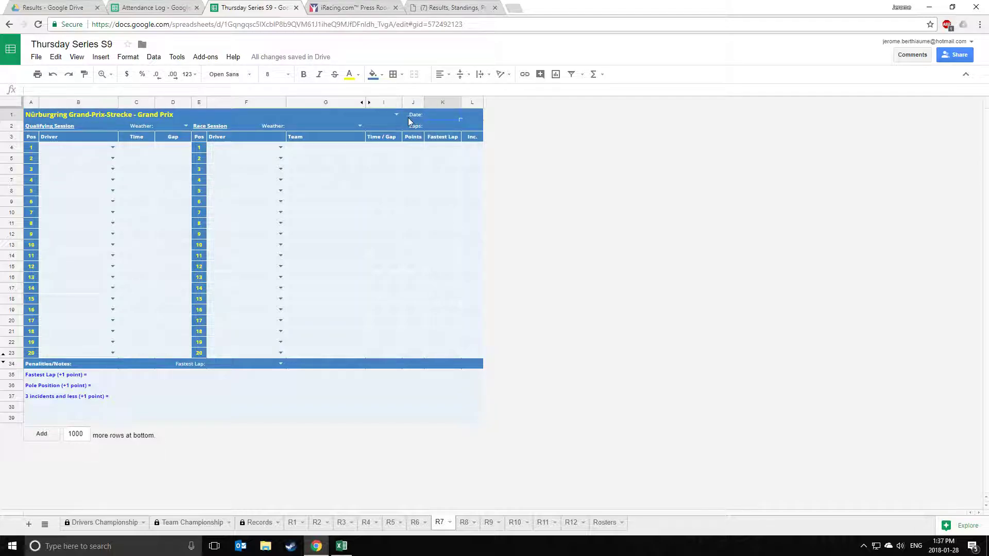
{"action": "double_click", "coordinate": [440, 121]}
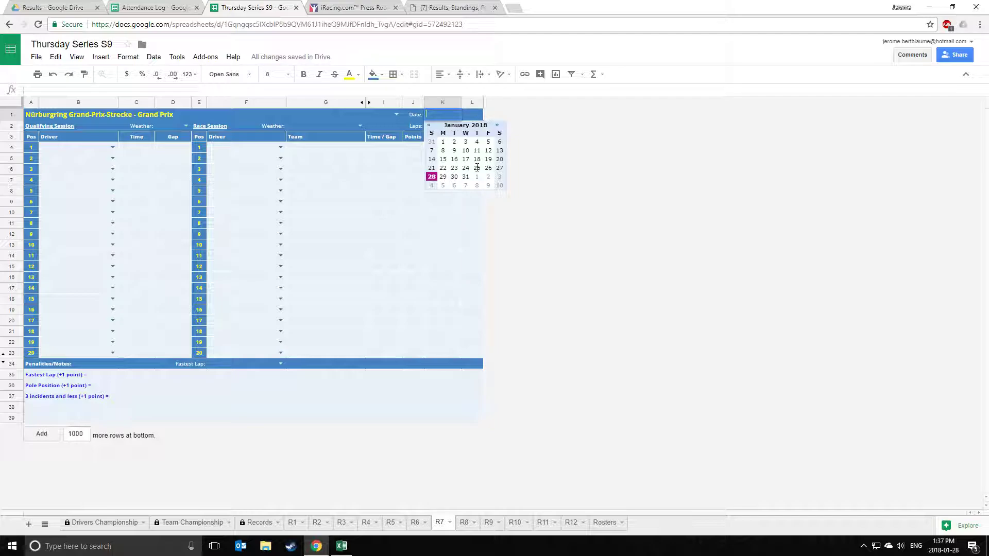
{"action": "left_click", "coordinate": [476, 168]}
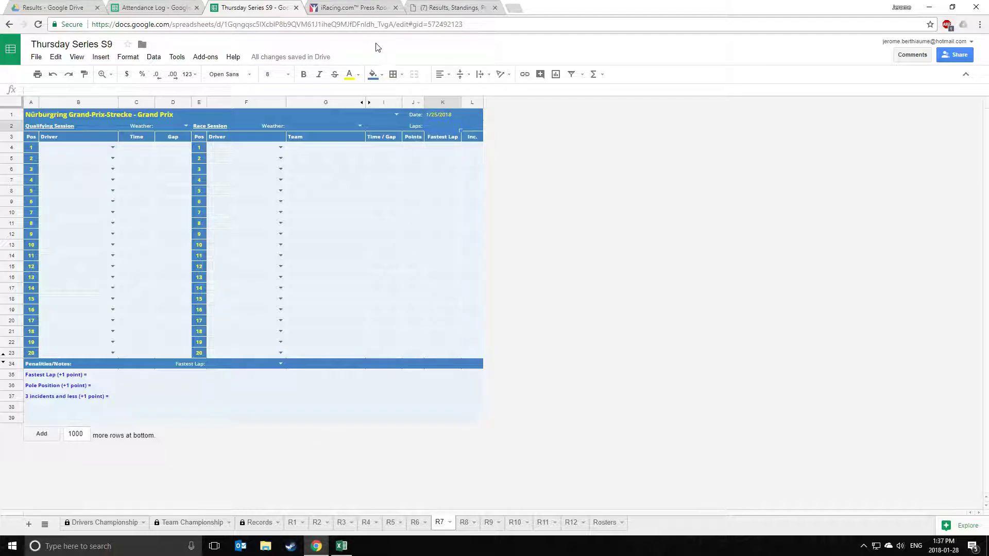
On iRacing, go through the League Directory to Precision Racing League's Thursday Series S9 season.
{"action": "left_click", "coordinate": [347, 10]}
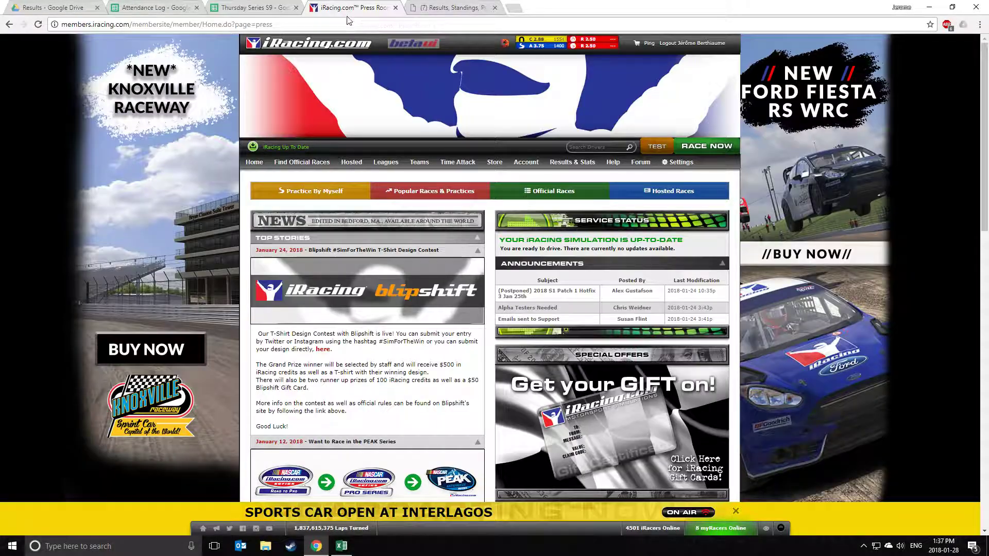
{"action": "mouse_move", "coordinate": [385, 165]}
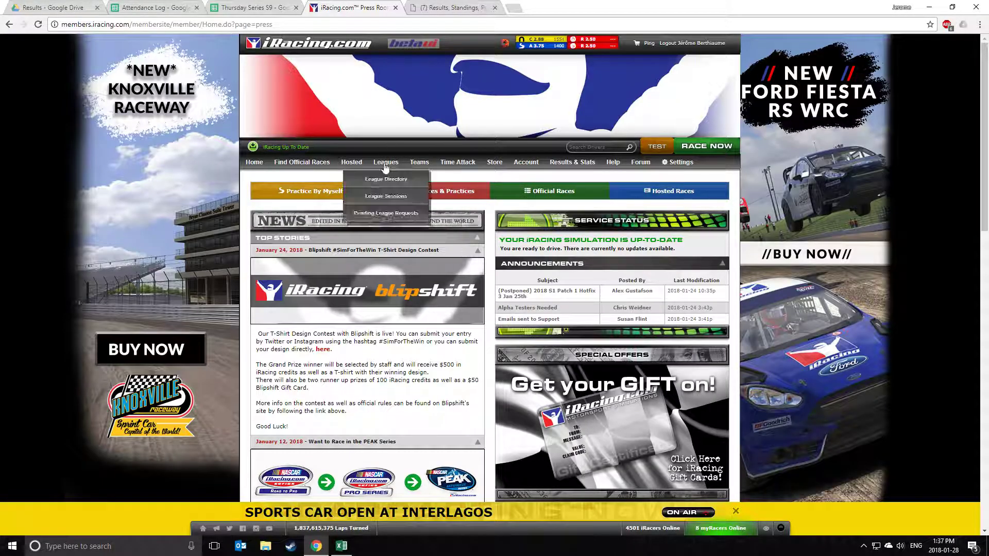
{"action": "left_click", "coordinate": [383, 179]}
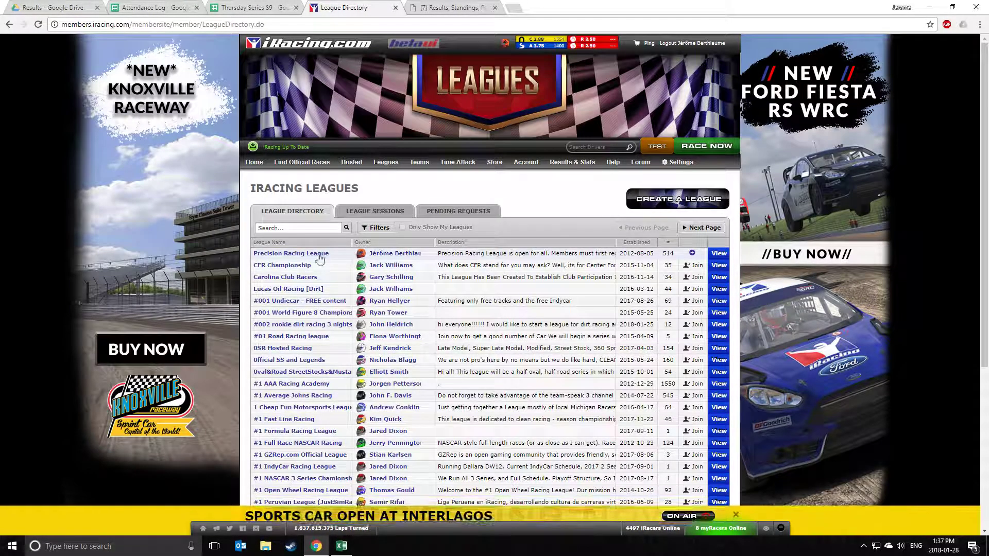
{"action": "left_click", "coordinate": [307, 254]}
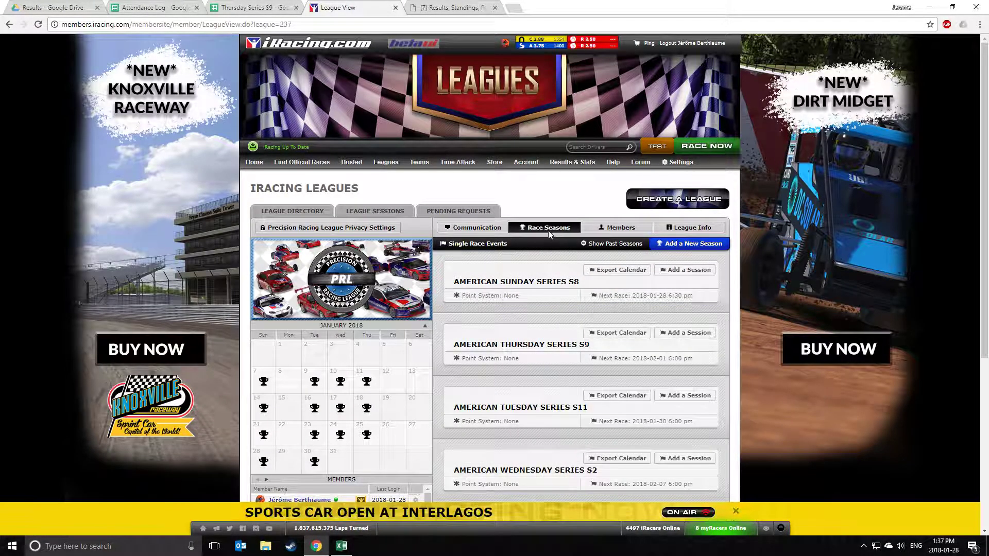
{"action": "left_click", "coordinate": [548, 230]}
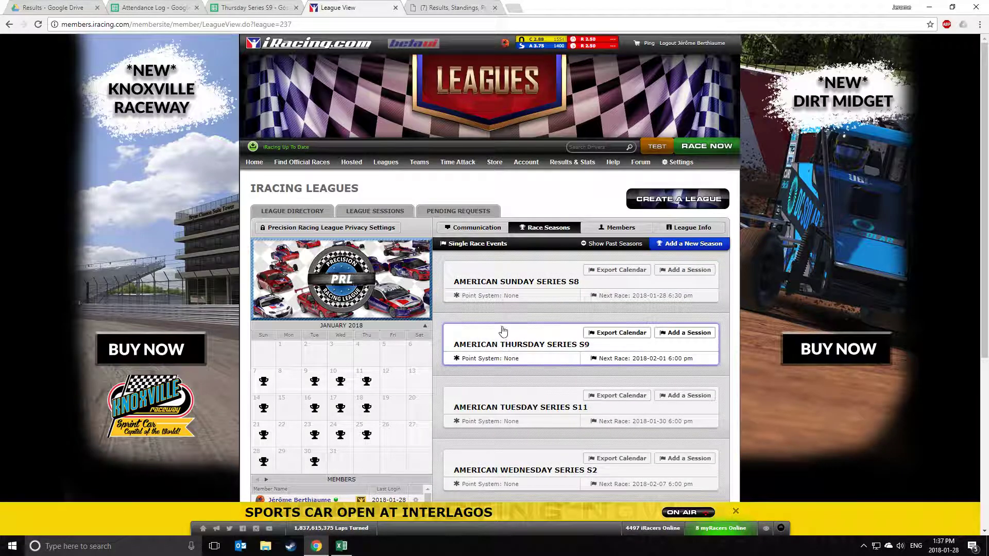
{"action": "scroll", "coordinate": [503, 330], "scroll_direction": "down", "scroll_amount": 1}
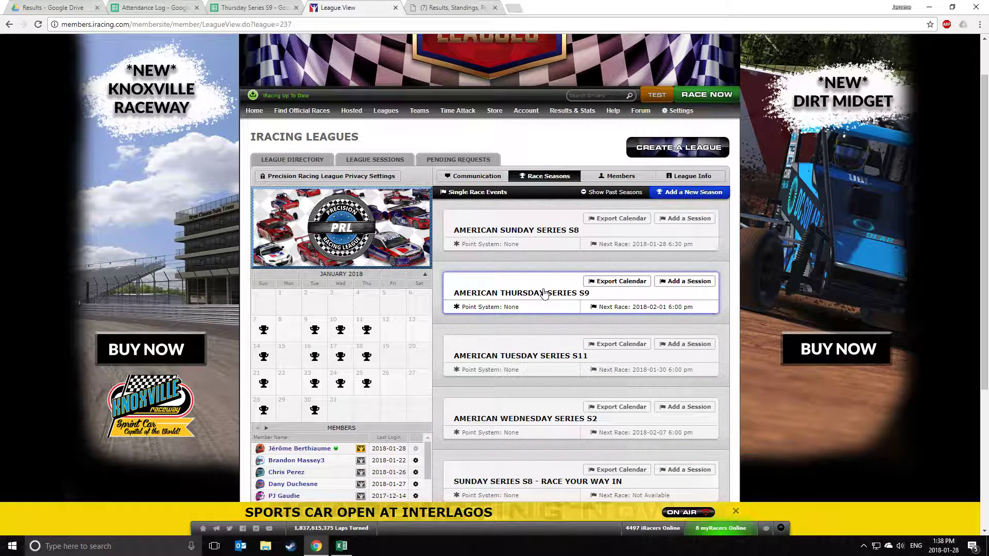
{"action": "left_click", "coordinate": [544, 293]}
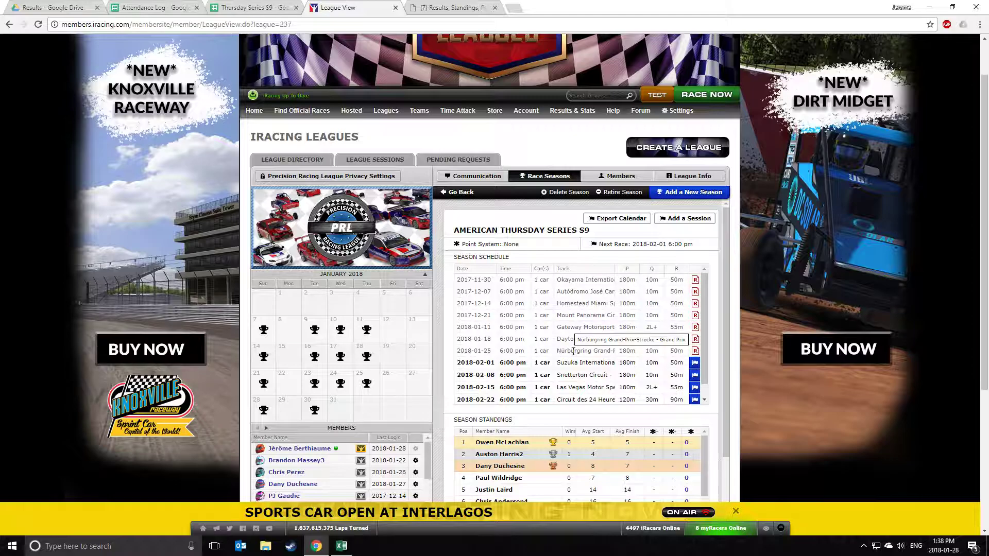
Open the 2018-01-25 race results, note the 27 laps completed, and return to the spreadsheet.
{"action": "left_click", "coordinate": [695, 351]}
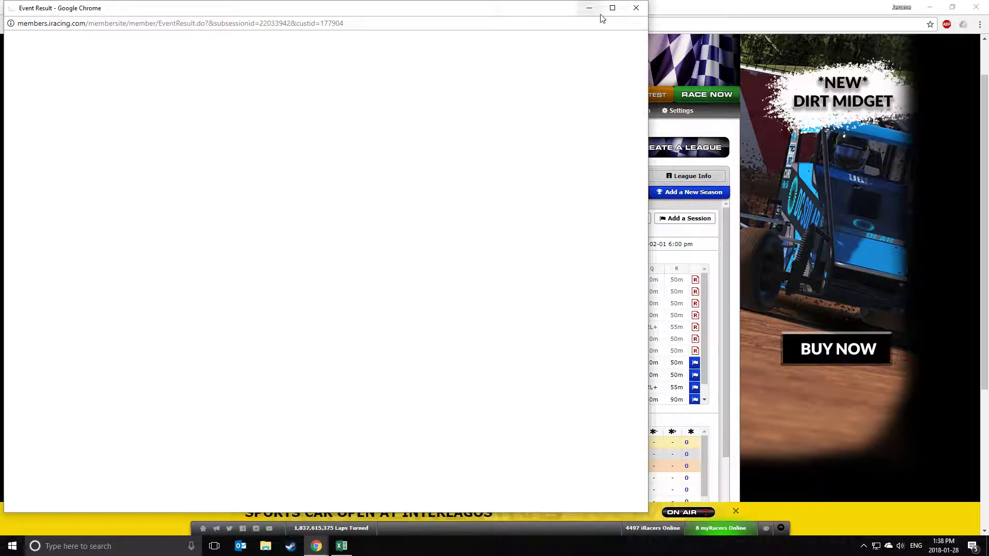
{"action": "left_click", "coordinate": [613, 8]}
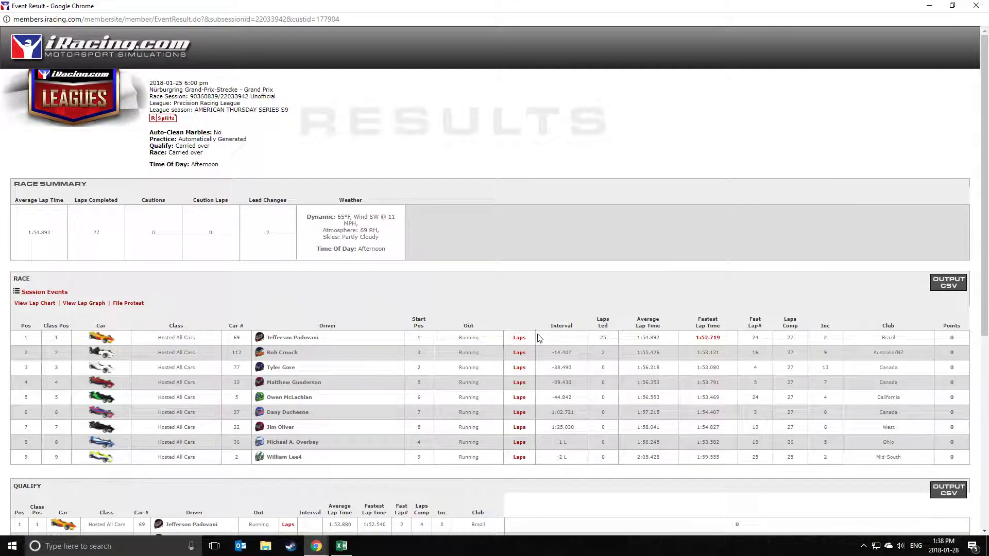
{"action": "left_click_drag", "start_coordinate": [779, 340], "coordinate": [796, 339]}
{"action": "left_click", "coordinate": [928, 5]}
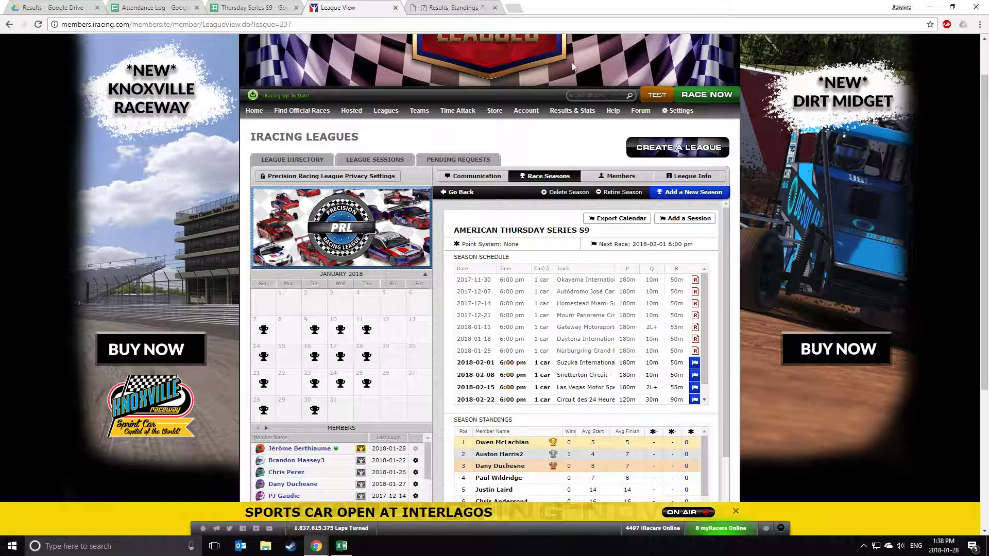
{"action": "left_click", "coordinate": [254, 7]}
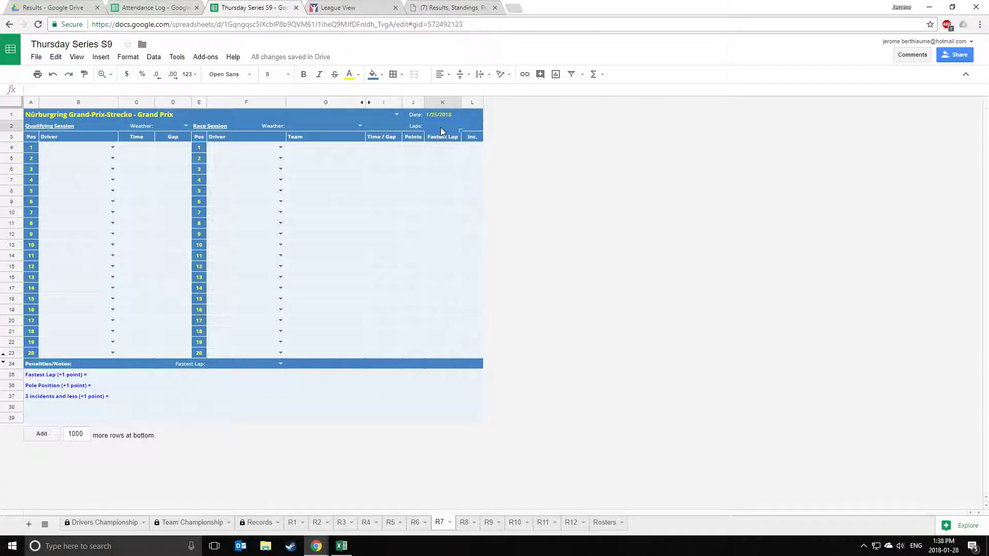
Enter 27 laps and set the race weather to Dry on R7.
{"action": "type", "text": "27"}
{"action": "left_click", "coordinate": [444, 171]}
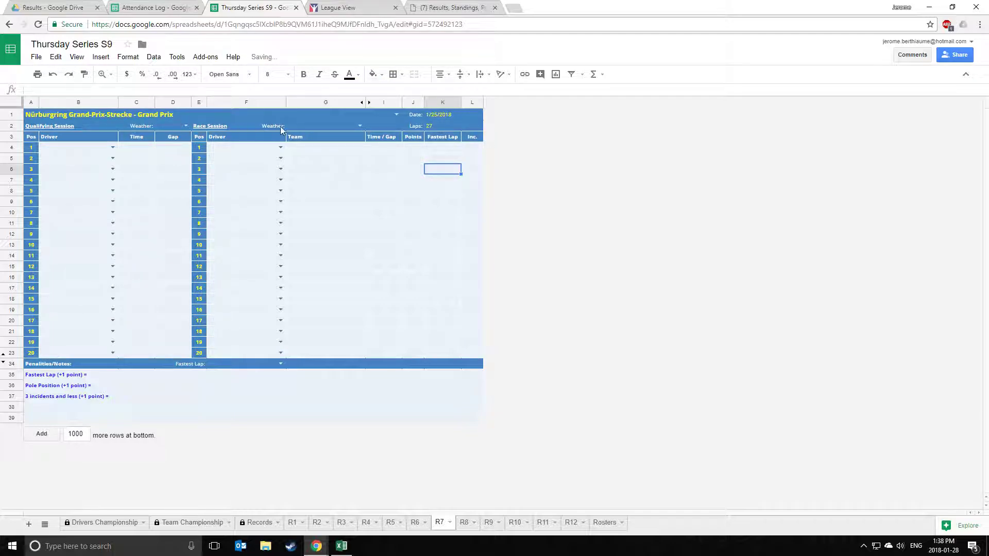
{"action": "left_click", "coordinate": [300, 125]}
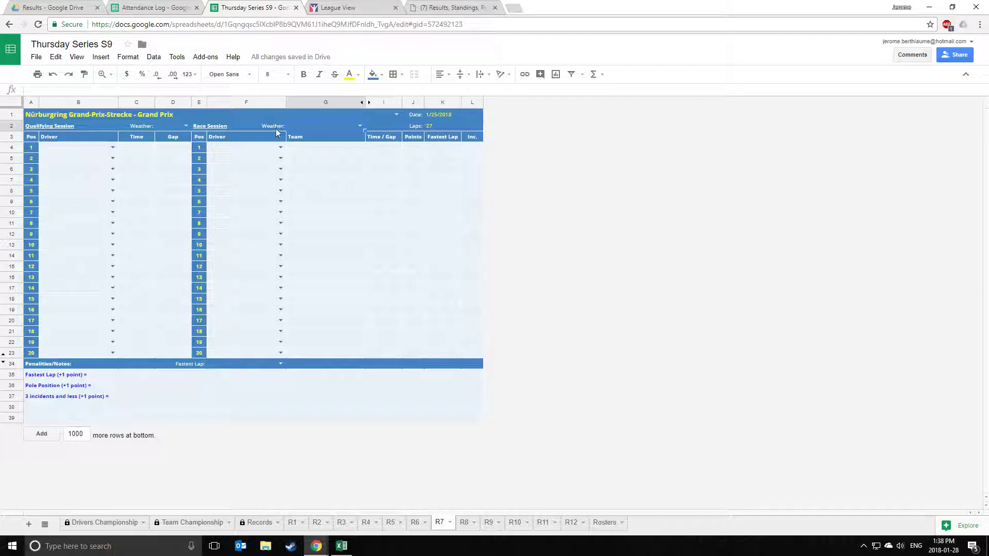
{"action": "left_click", "coordinate": [359, 127]}
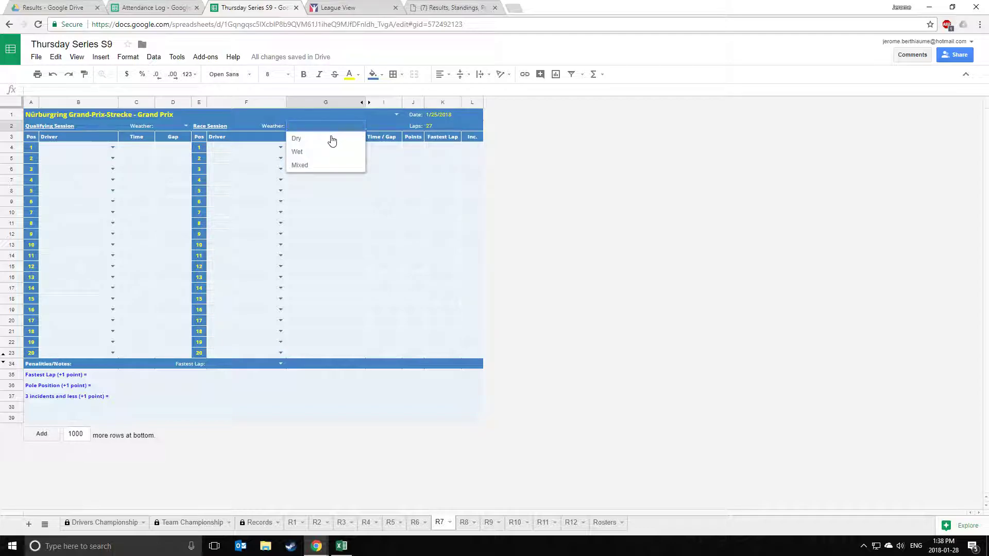
{"action": "left_click", "coordinate": [303, 139]}
Set the qualifying weather to Dry and select the first qualifying driver cell B4.
{"action": "left_click", "coordinate": [186, 127]}
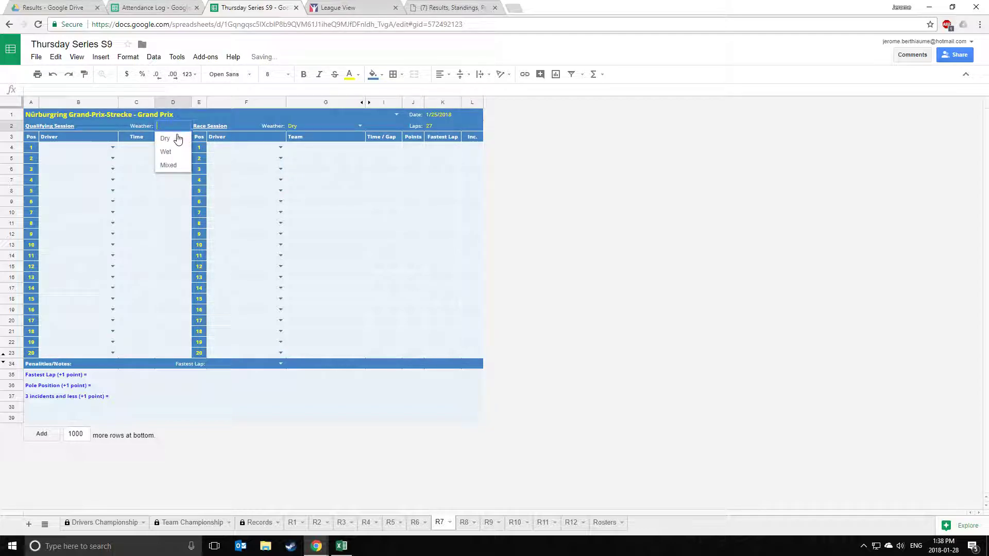
{"action": "left_click", "coordinate": [166, 138]}
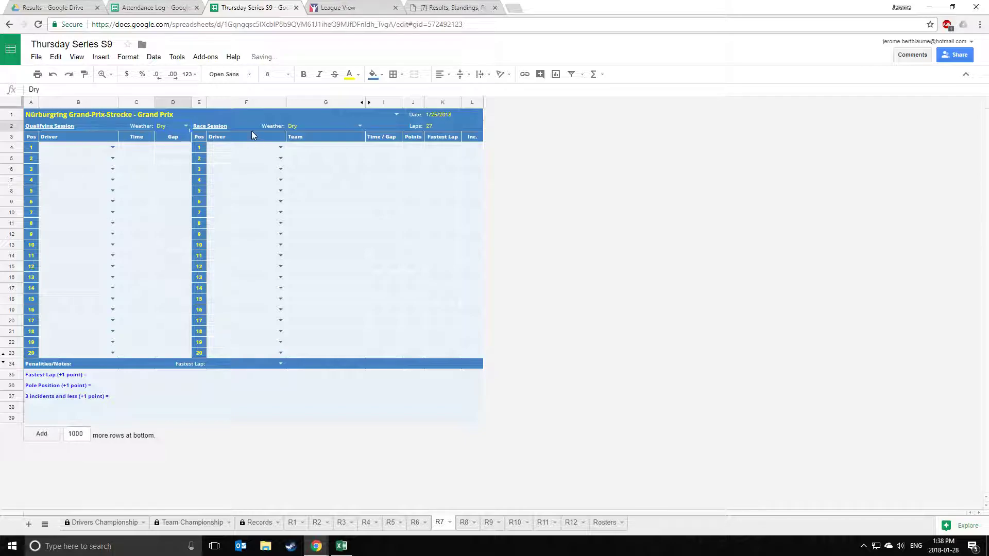
{"action": "left_click", "coordinate": [383, 222]}
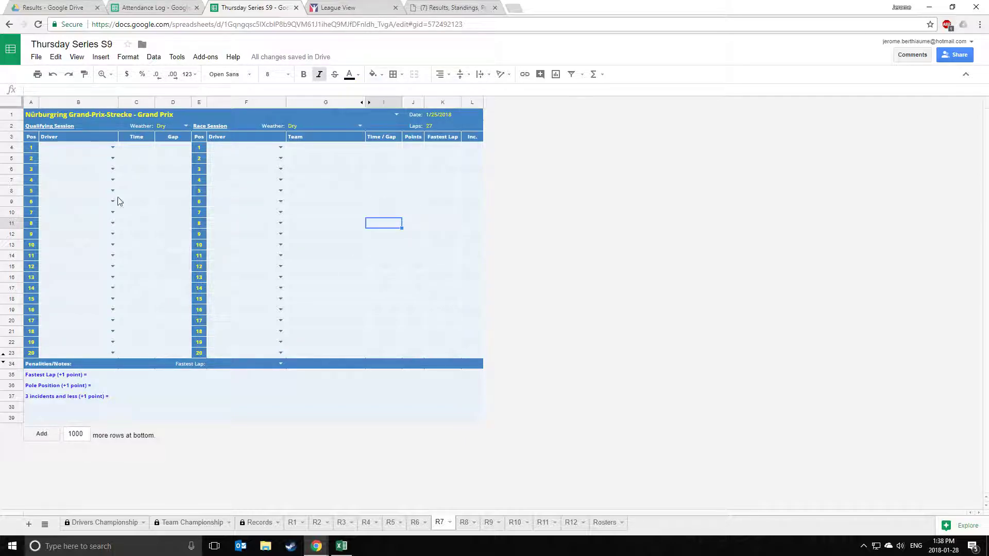
{"action": "left_click", "coordinate": [69, 153]}
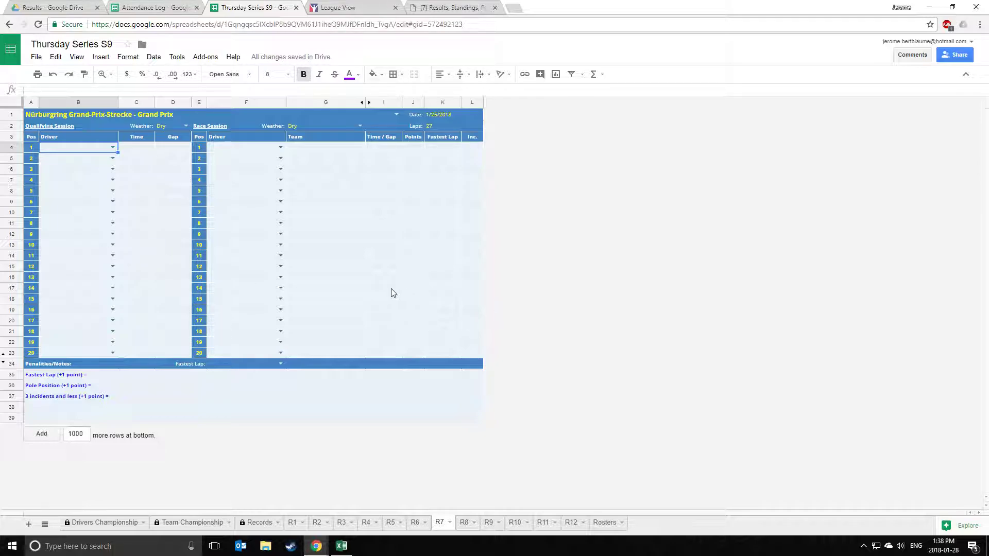
{"action": "mouse_move", "coordinate": [330, 541]}
Export the qualifying results to PRL Temp as quali.csv, replacing the old file.
{"action": "left_click", "coordinate": [370, 495]}
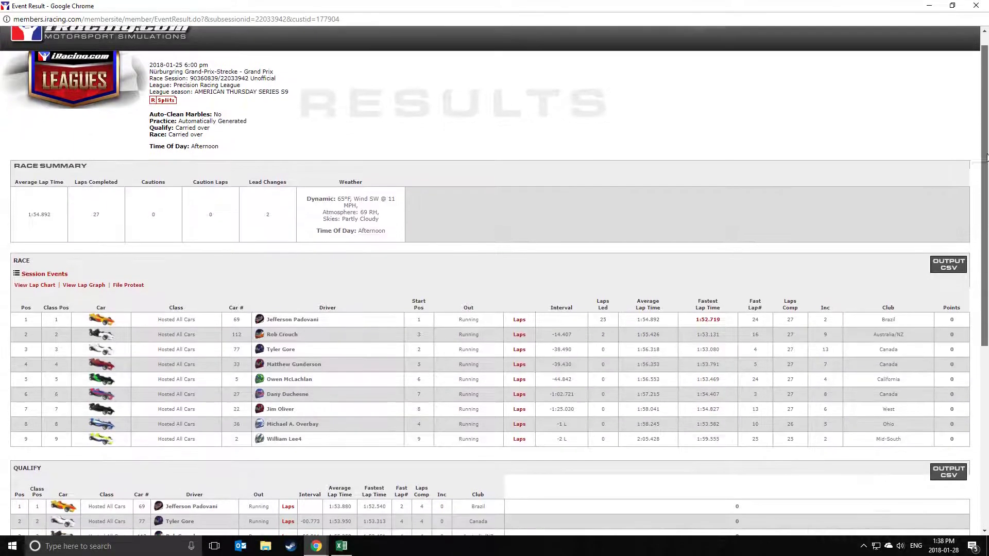
{"action": "left_click_drag", "start_coordinate": [981, 148], "coordinate": [986, 245]}
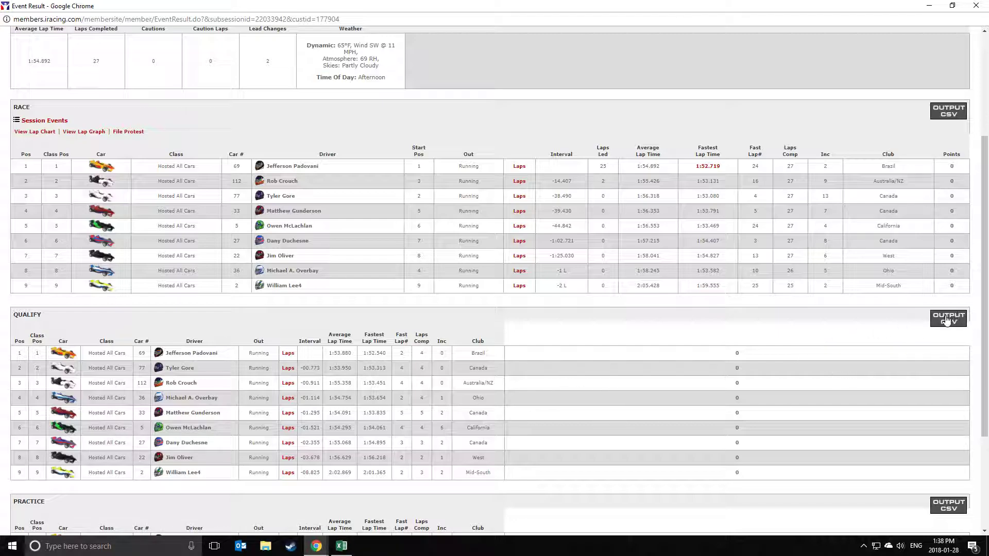
{"action": "left_click", "coordinate": [945, 325]}
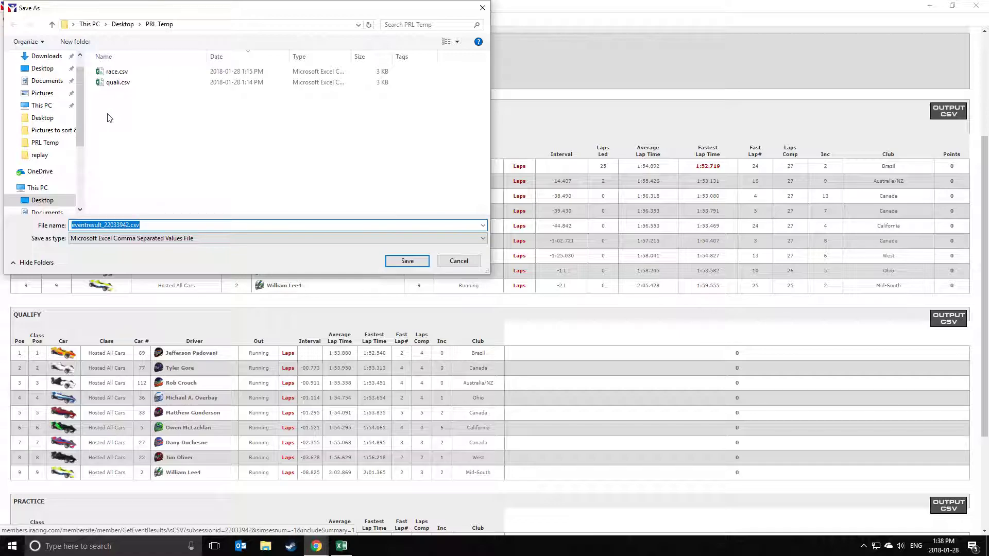
{"action": "left_click_drag", "start_coordinate": [79, 226], "coordinate": [95, 225]}
{"action": "left_click", "coordinate": [121, 84]}
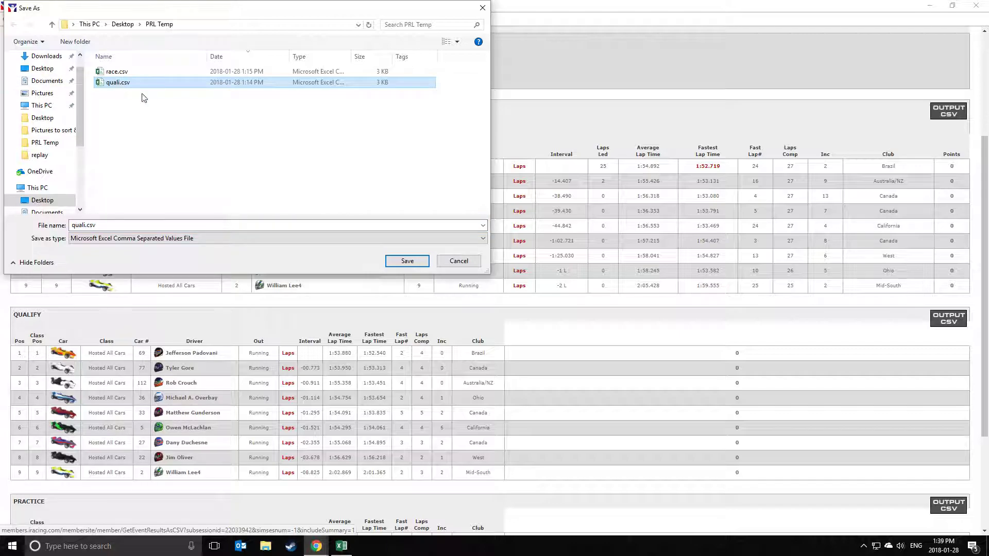
{"action": "left_click", "coordinate": [407, 261]}
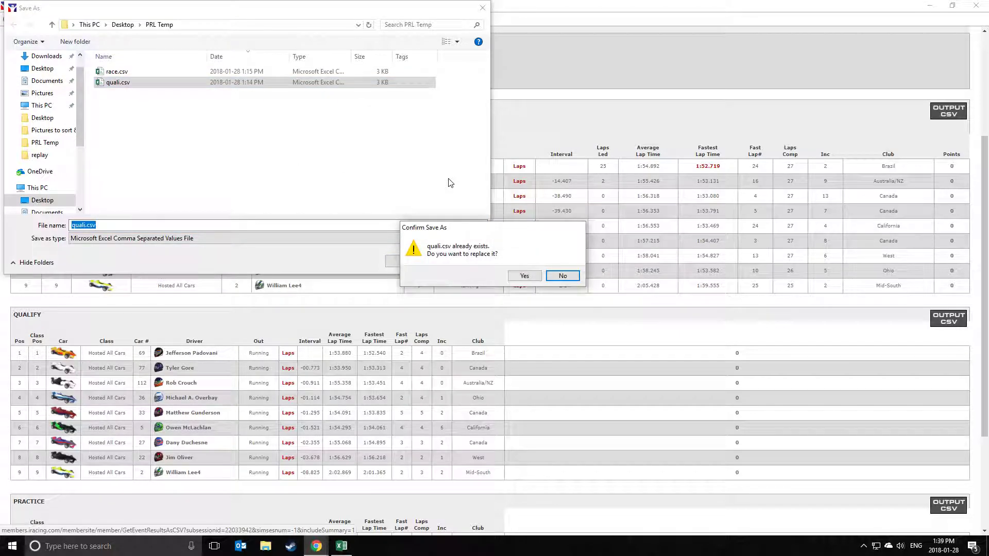
{"action": "left_click", "coordinate": [522, 277]}
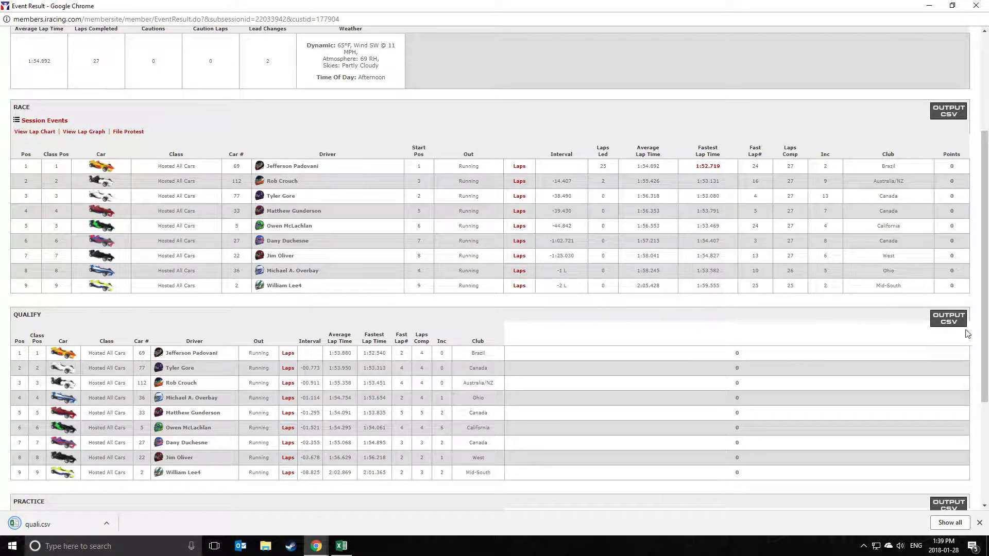
Export the race results to PRL Temp as race.csv, replacing the old file.
{"action": "scroll", "coordinate": [957, 289], "scroll_direction": "up", "scroll_amount": 2}
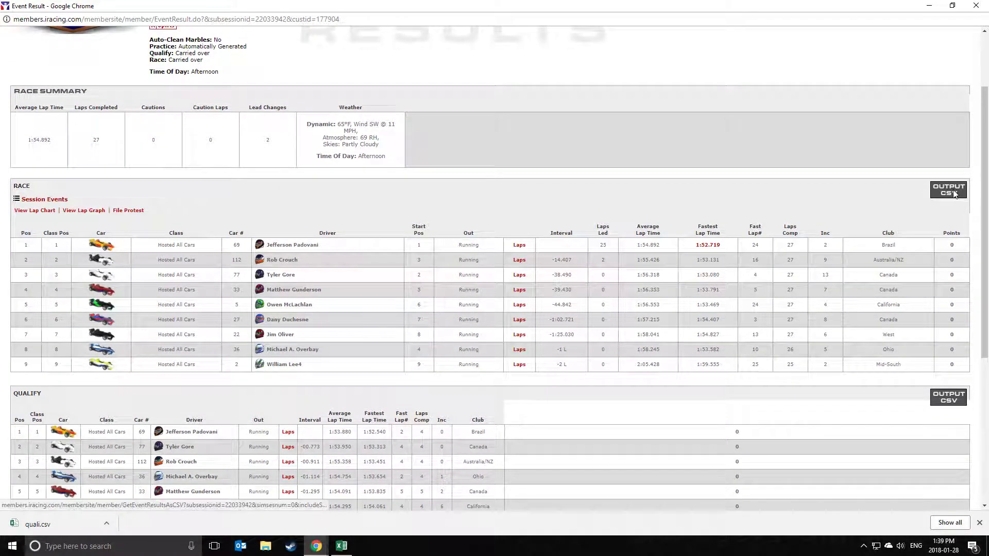
{"action": "left_click", "coordinate": [954, 194]}
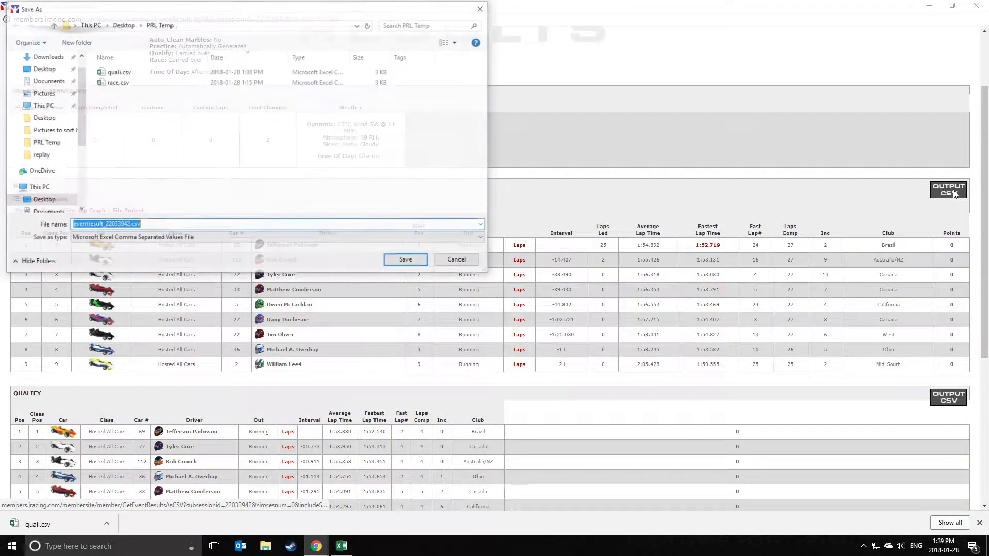
{"action": "left_click", "coordinate": [128, 84]}
{"action": "left_click", "coordinate": [407, 261]}
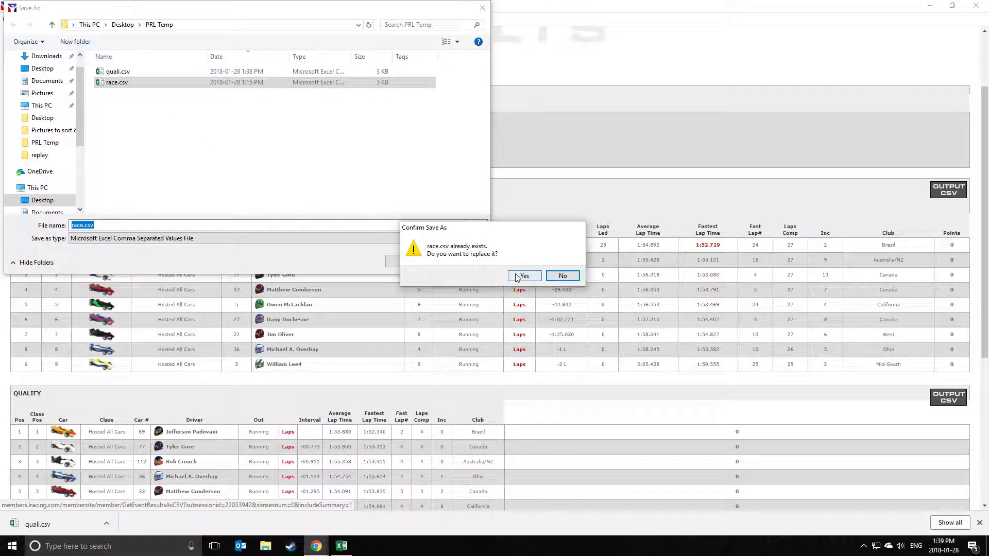
{"action": "left_click", "coordinate": [513, 276]}
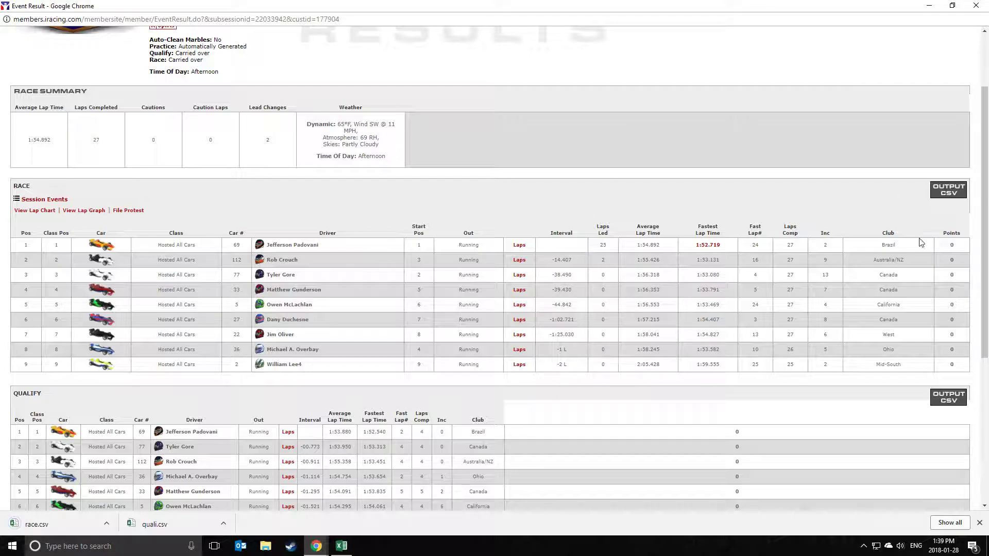
{"action": "left_click", "coordinate": [979, 523]}
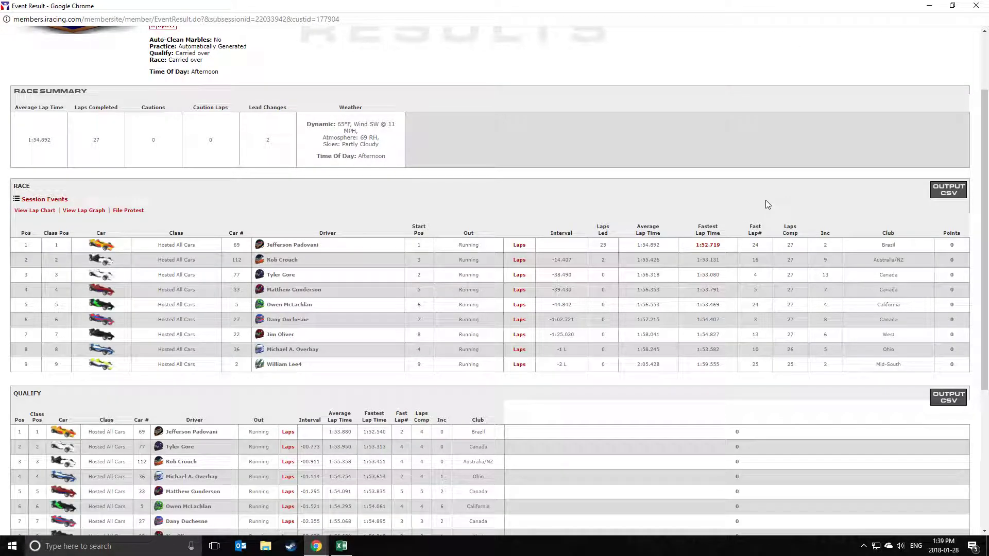
{"action": "left_click", "coordinate": [929, 6]}
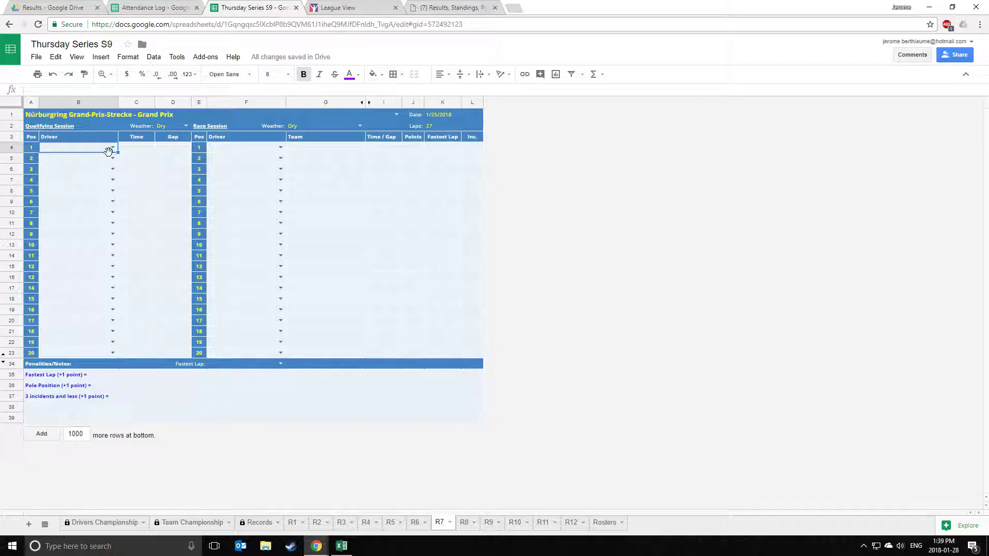
{"action": "left_click", "coordinate": [375, 148]}
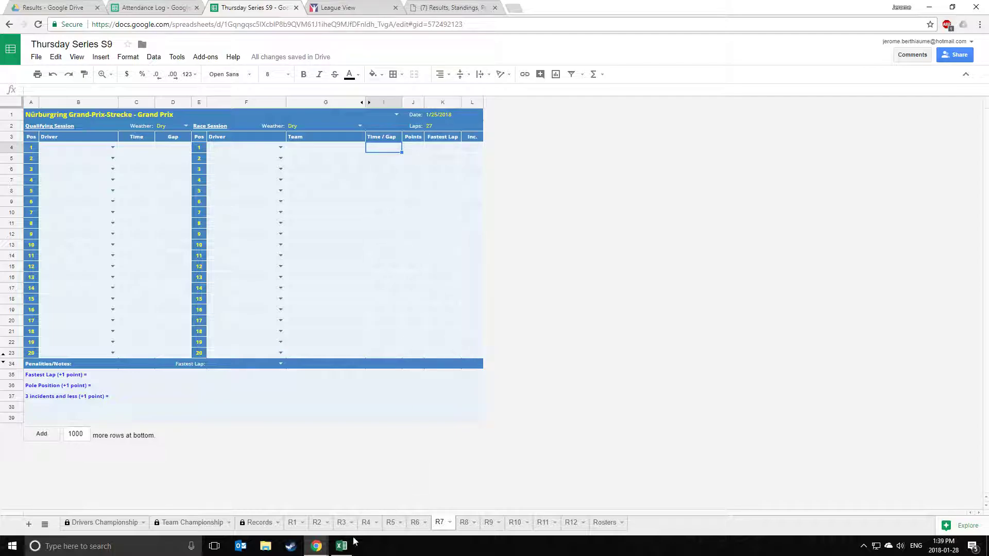
{"action": "left_click", "coordinate": [340, 546]}
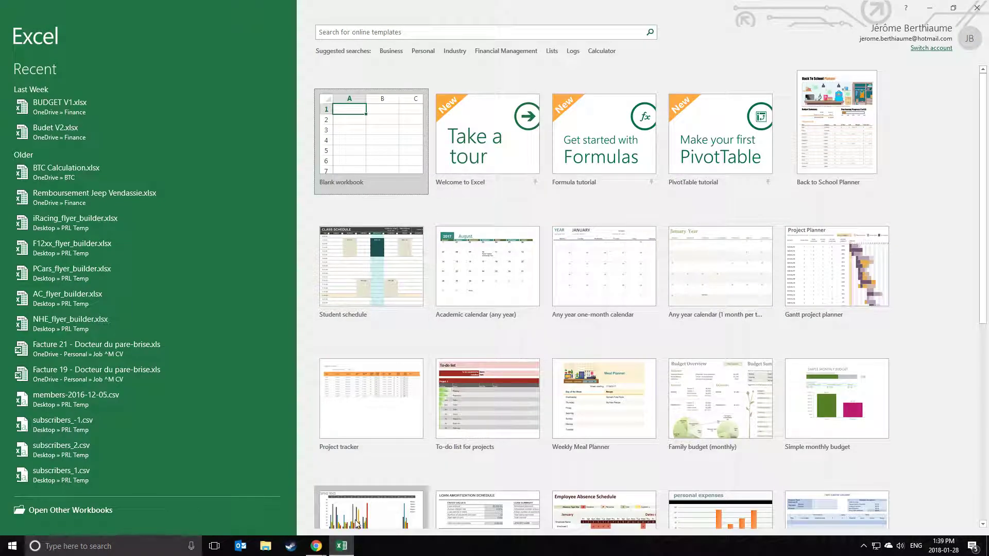
{"action": "left_click", "coordinate": [315, 545]}
{"action": "mouse_move", "coordinate": [315, 546]}
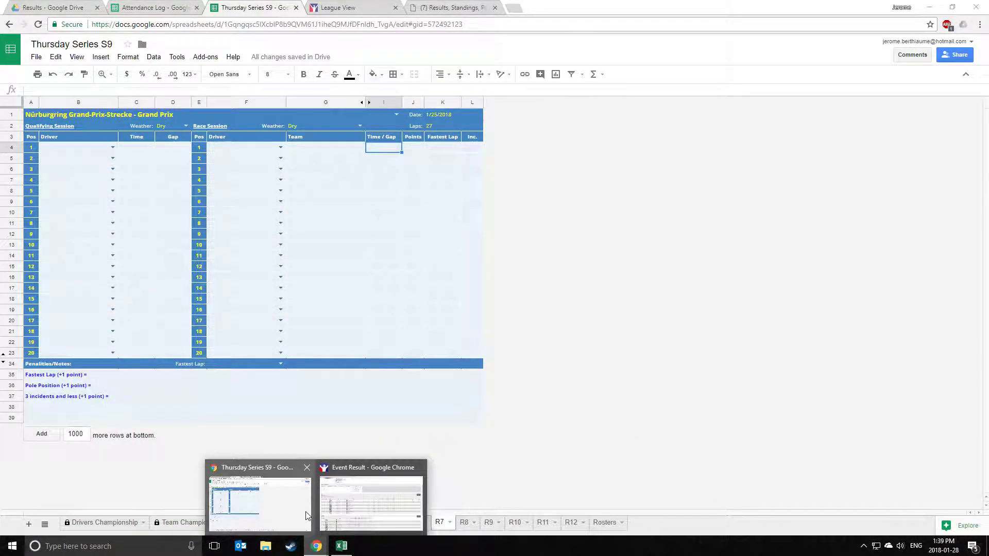
{"action": "left_click", "coordinate": [353, 499]}
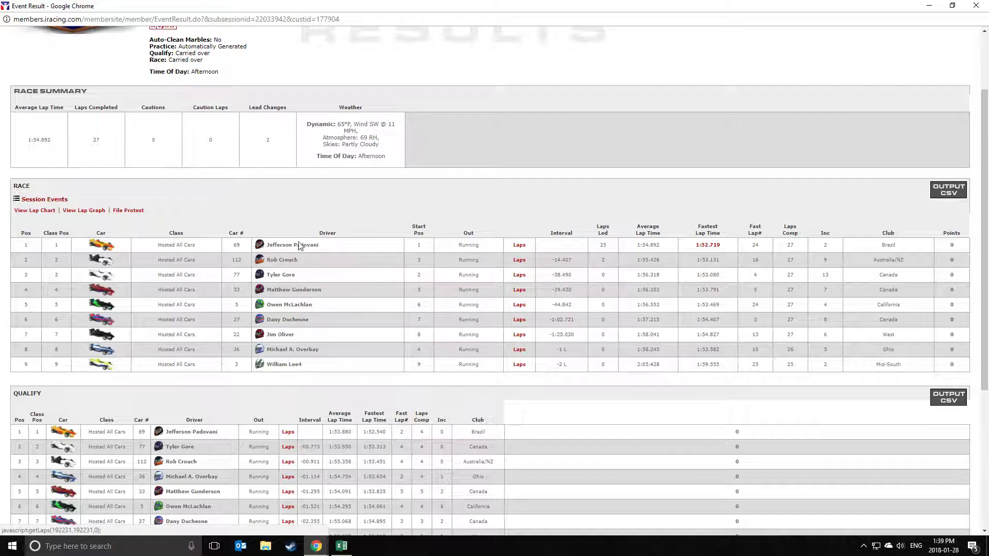
Open the race winner's lap-by-lap times and select the whole laps table, then switch to Excel.
{"action": "left_click", "coordinate": [515, 246]}
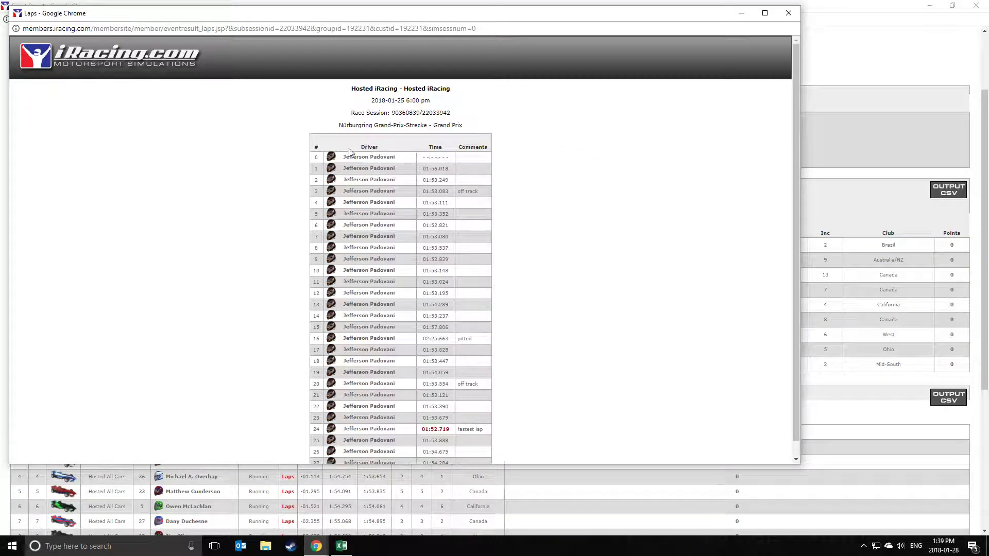
{"action": "scroll", "coordinate": [541, 278], "scroll_direction": "down", "scroll_amount": 1}
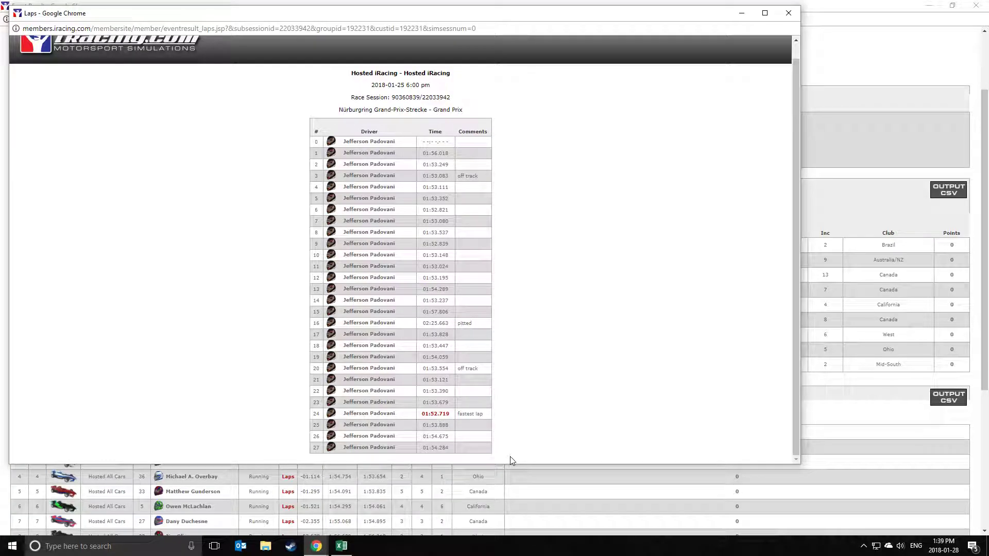
{"action": "left_click_drag", "start_coordinate": [483, 445], "coordinate": [418, 150]}
{"action": "scroll", "coordinate": [394, 373], "scroll_direction": "up", "scroll_amount": 1}
{"action": "mouse_move", "coordinate": [348, 121]}
{"action": "left_mouse_down"}
{"action": "mouse_move", "coordinate": [319, 112]}
{"action": "mouse_move", "coordinate": [335, 129]}
{"action": "mouse_move", "coordinate": [406, 124]}
{"action": "mouse_move", "coordinate": [342, 120]}
{"action": "mouse_move", "coordinate": [333, 132]}
{"action": "left_mouse_up"}
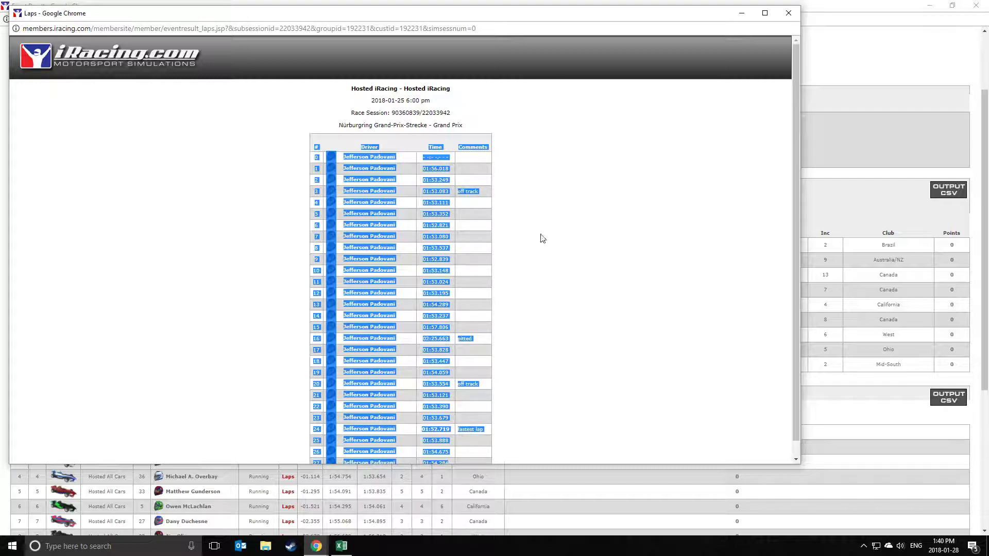
{"action": "left_click", "coordinate": [340, 546]}
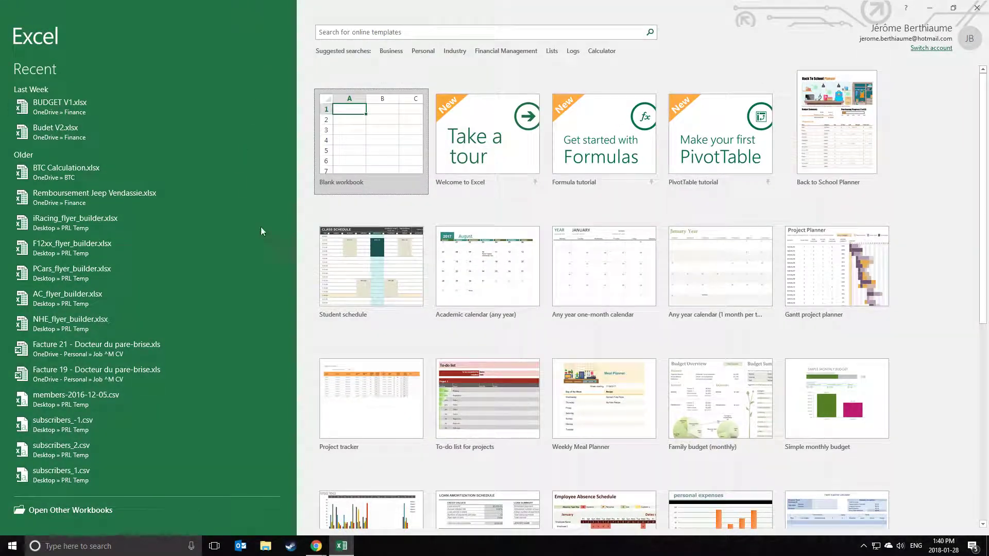
Paste the winner's lap table into a new blank Excel workbook.
{"action": "left_click", "coordinate": [371, 130]}
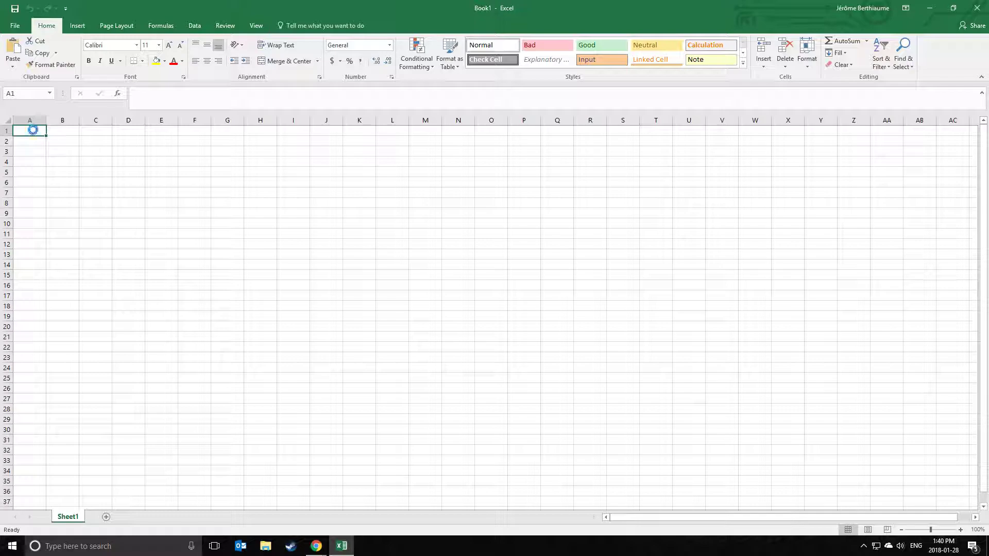
{"action": "key", "text": "ctrl+v"}
{"action": "left_click", "coordinate": [295, 243]}
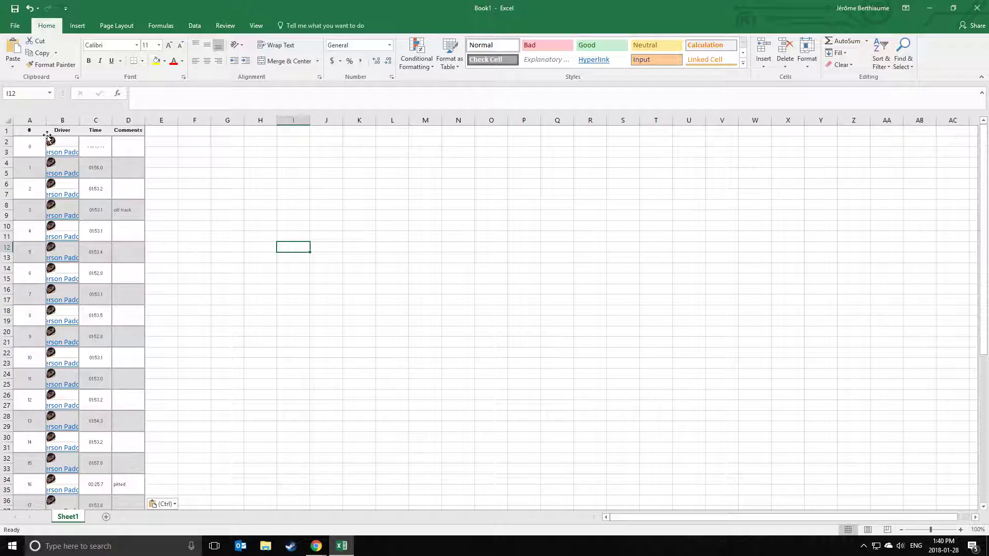
Attempt to delete columns A through D, dismissing the resulting error.
{"action": "left_click", "coordinate": [30, 120]}
{"action": "left_click_drag", "start_coordinate": [31, 120], "coordinate": [129, 117]}
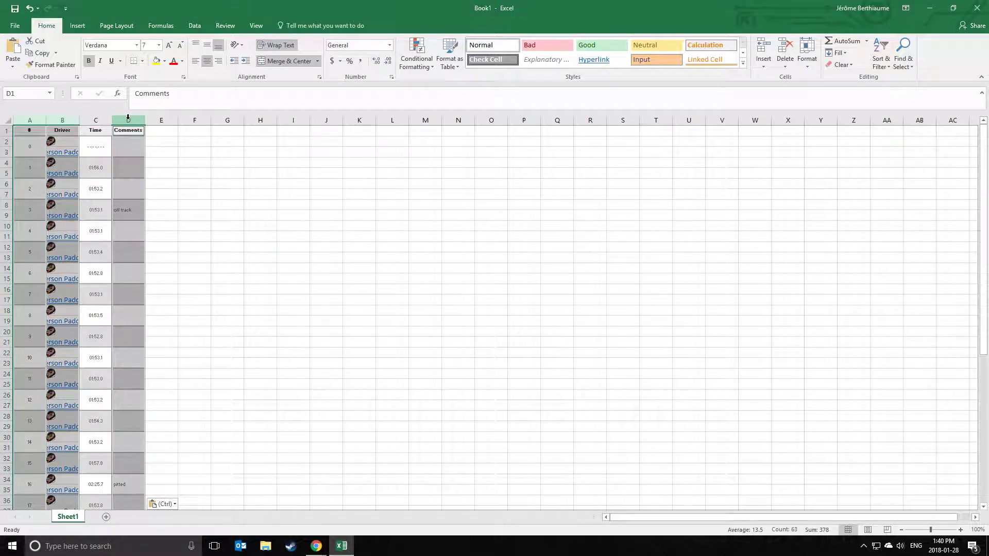
{"action": "left_click", "coordinate": [228, 205]}
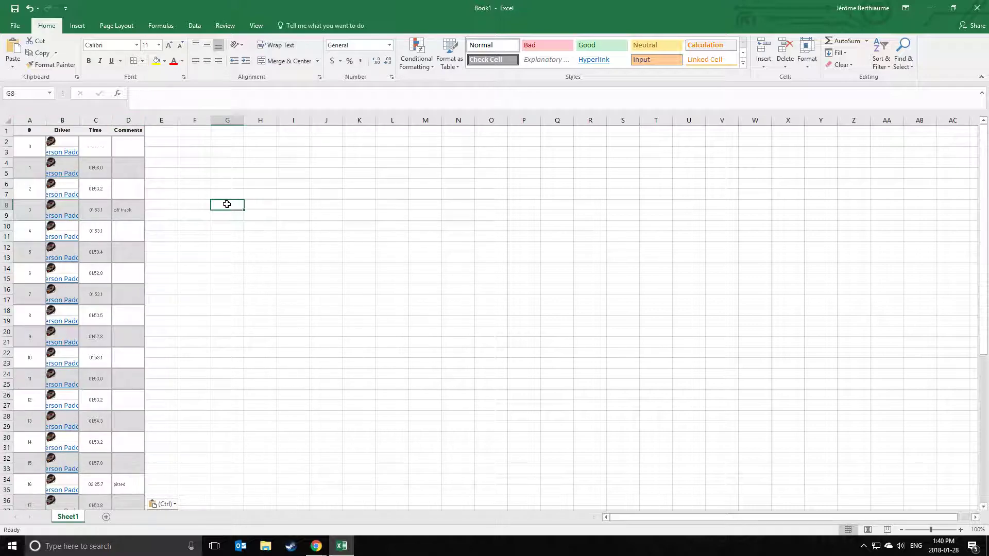
{"action": "left_click_drag", "start_coordinate": [30, 120], "coordinate": [129, 120]}
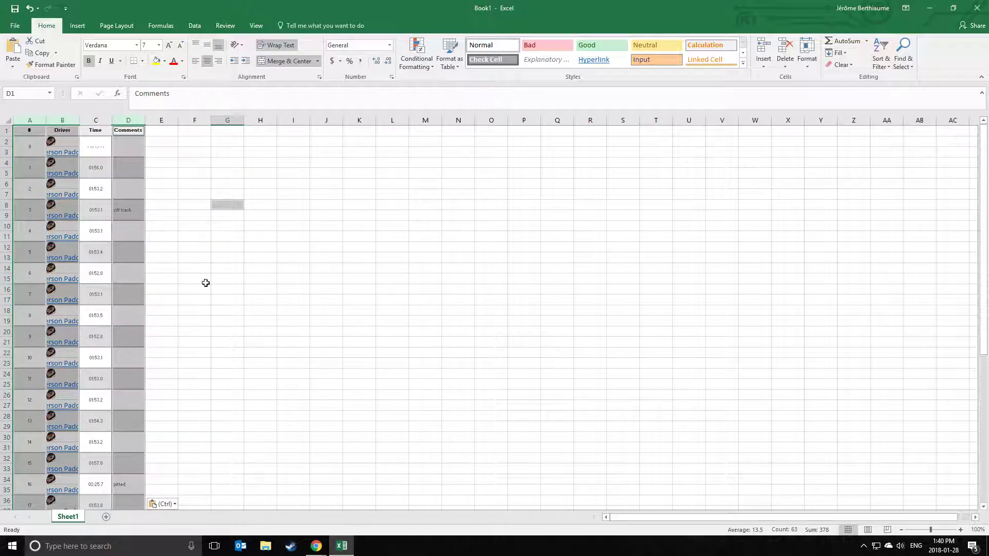
{"action": "right_click", "coordinate": [134, 123]}
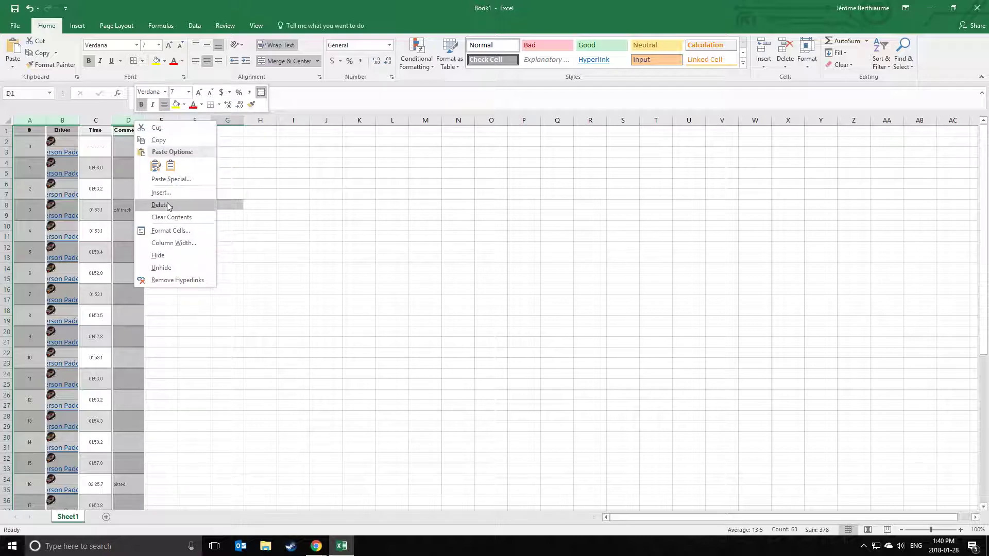
{"action": "left_click", "coordinate": [168, 205]}
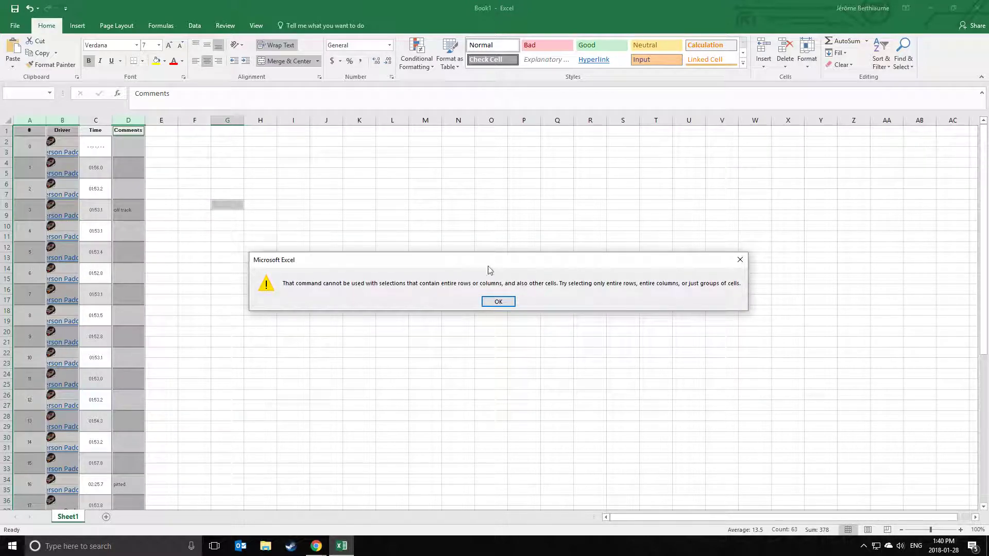
{"action": "left_click", "coordinate": [498, 301]}
Delete columns A, B and D so only the Time column remains.
{"action": "left_click", "coordinate": [228, 236]}
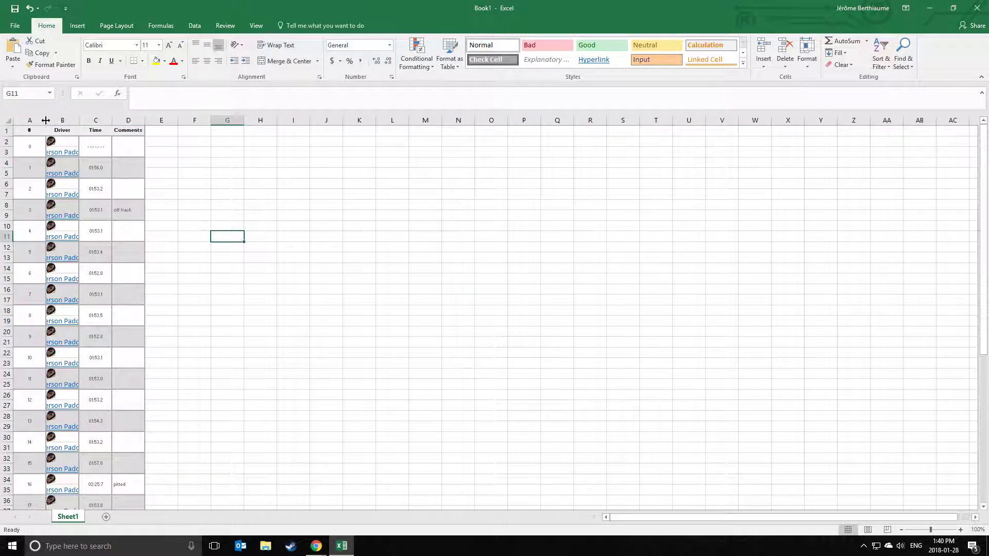
{"action": "left_click", "coordinate": [30, 120]}
{"action": "left_click", "coordinate": [95, 120], "text": "ctrl"}
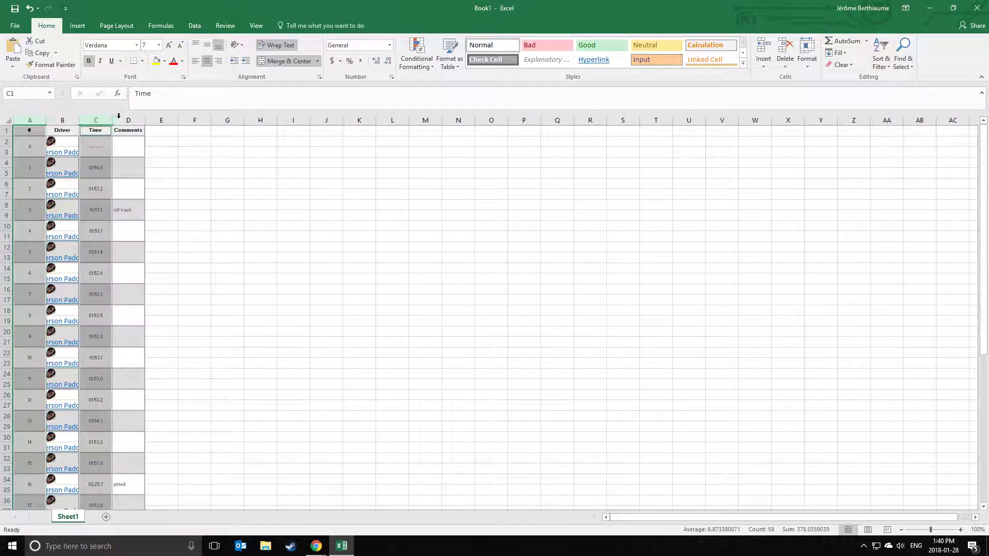
{"action": "left_click", "coordinate": [227, 173]}
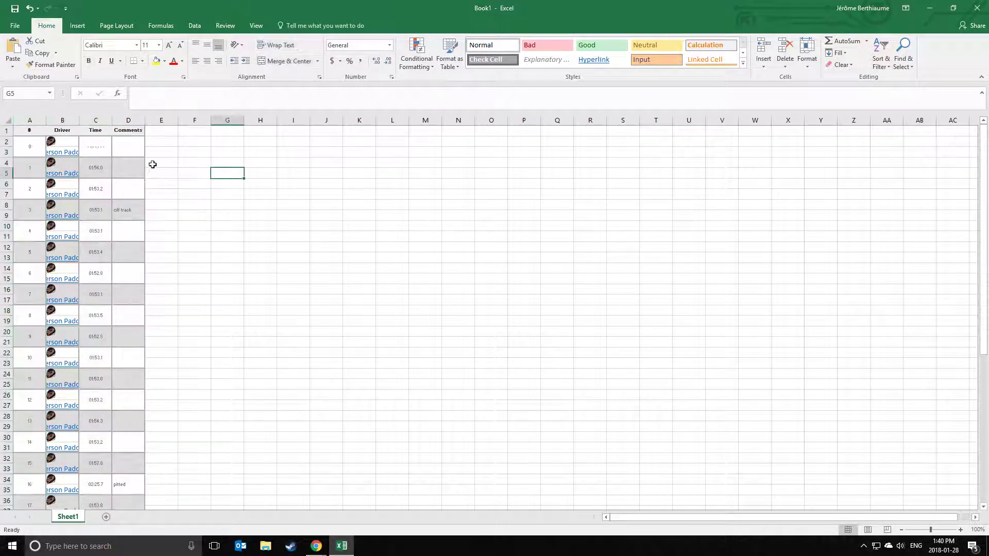
{"action": "left_click", "coordinate": [27, 119]}
{"action": "left_click", "coordinate": [62, 120], "text": "ctrl"}
{"action": "left_click", "coordinate": [137, 120], "text": "ctrl"}
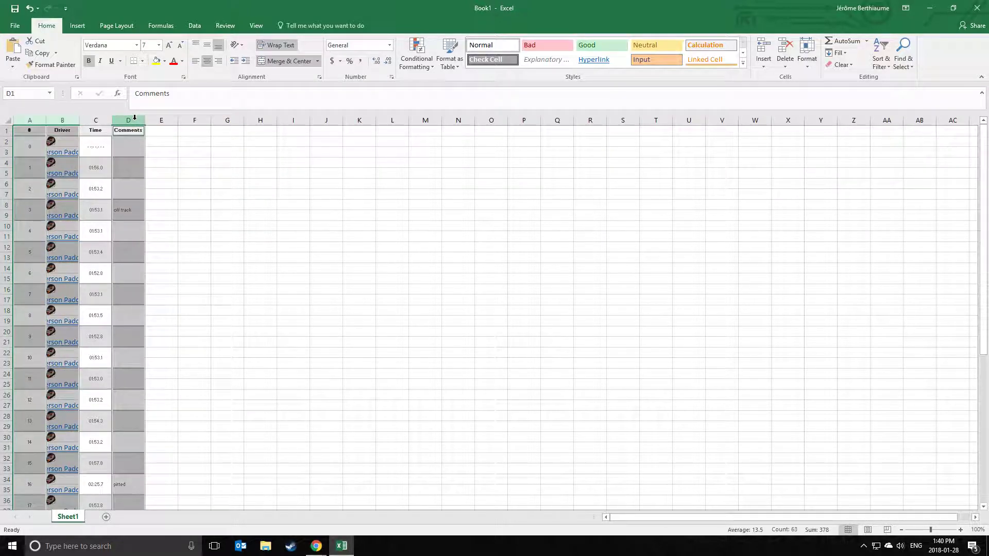
{"action": "right_click", "coordinate": [135, 117]}
{"action": "left_click", "coordinate": [155, 205]}
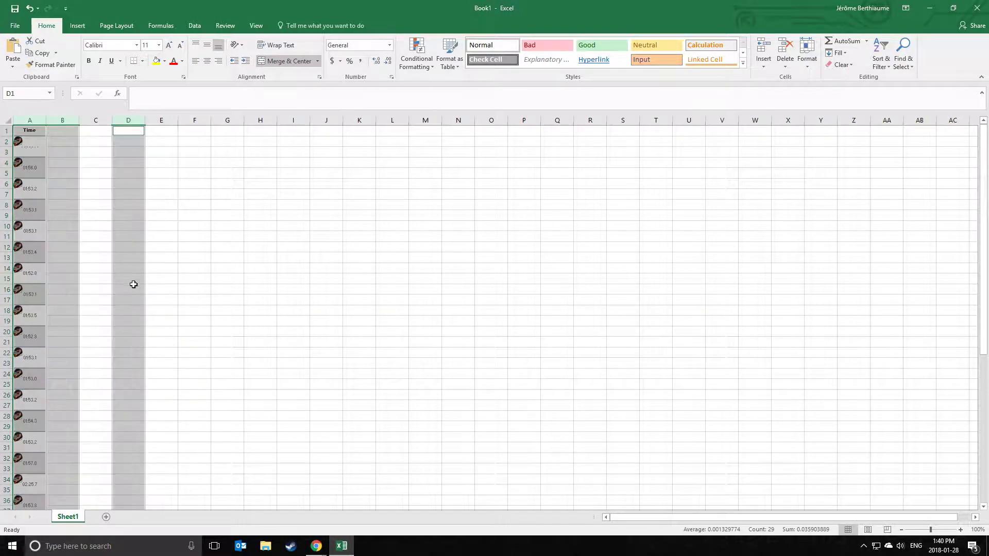
Enter the zero time 00:00:00 into cell C8, which then displays 00:00.0.
{"action": "left_click", "coordinate": [97, 235]}
{"action": "left_click", "coordinate": [100, 204]}
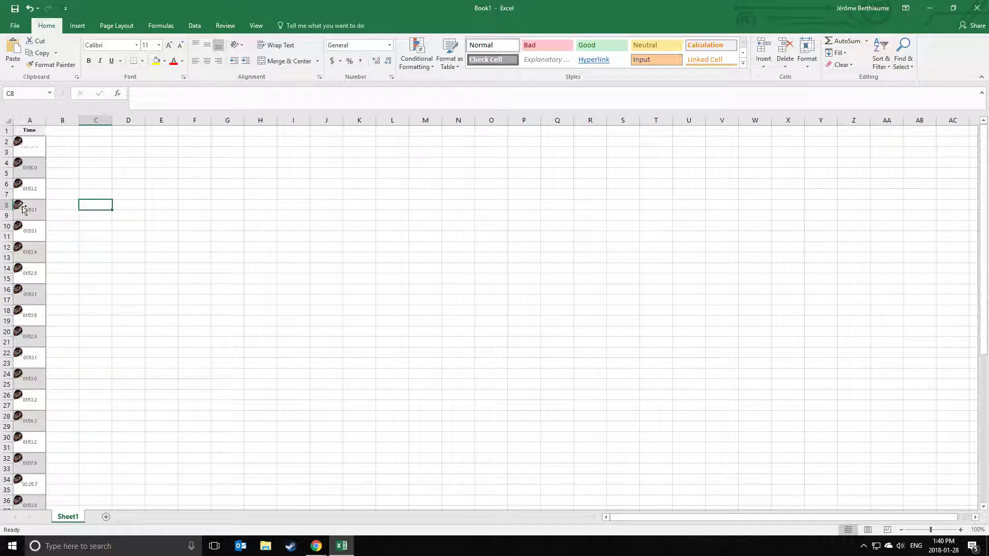
{"action": "left_click", "coordinate": [37, 189]}
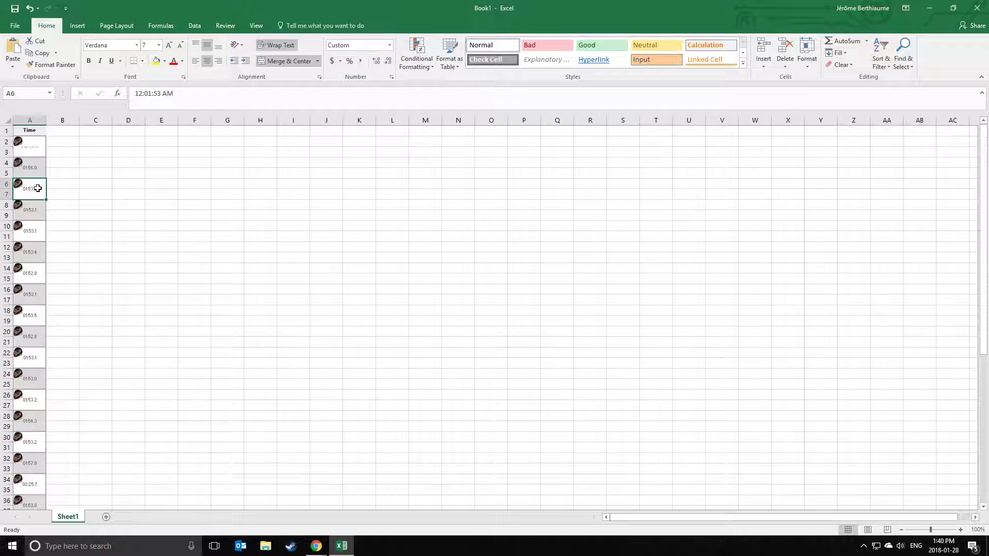
{"action": "left_click", "coordinate": [35, 172]}
{"action": "left_click", "coordinate": [31, 150]}
{"action": "left_click", "coordinate": [94, 237]}
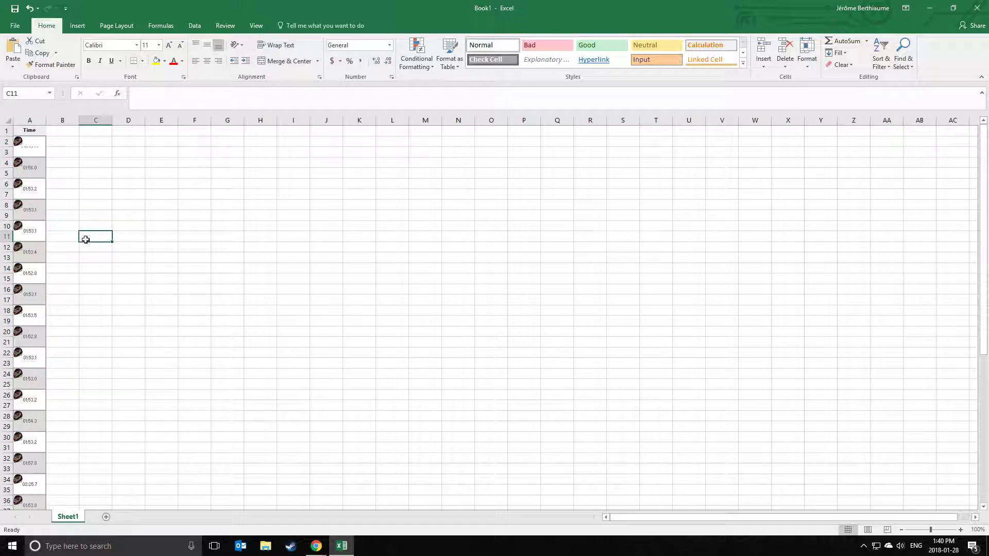
{"action": "left_click", "coordinate": [100, 208]}
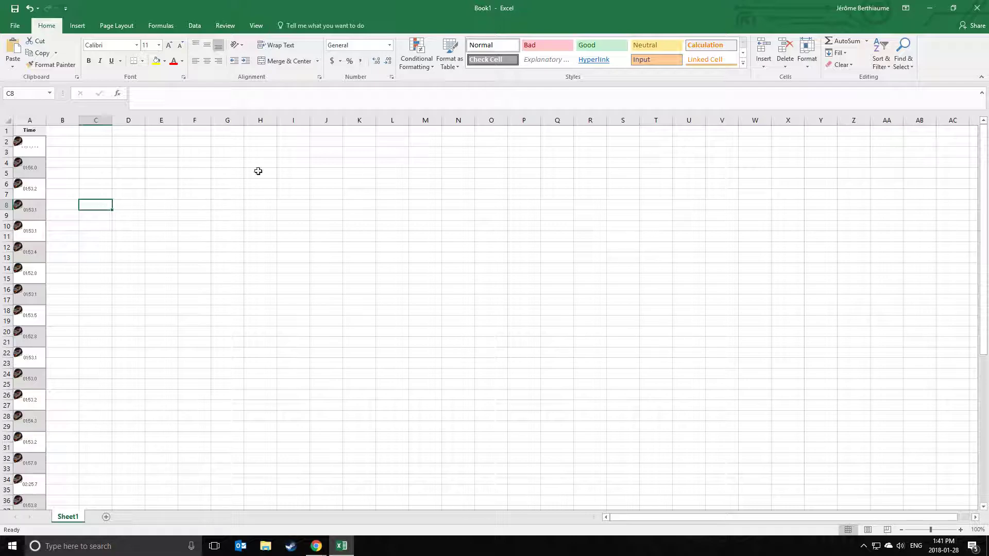
{"action": "type", "text": "00:00"}
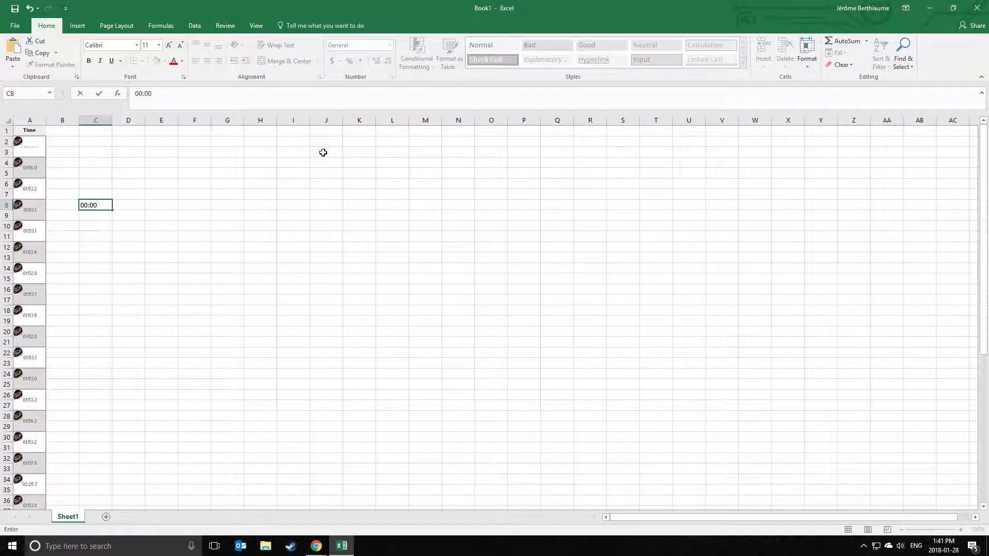
{"action": "type", "text": ":00.000"}
{"action": "key", "text": "Return"}
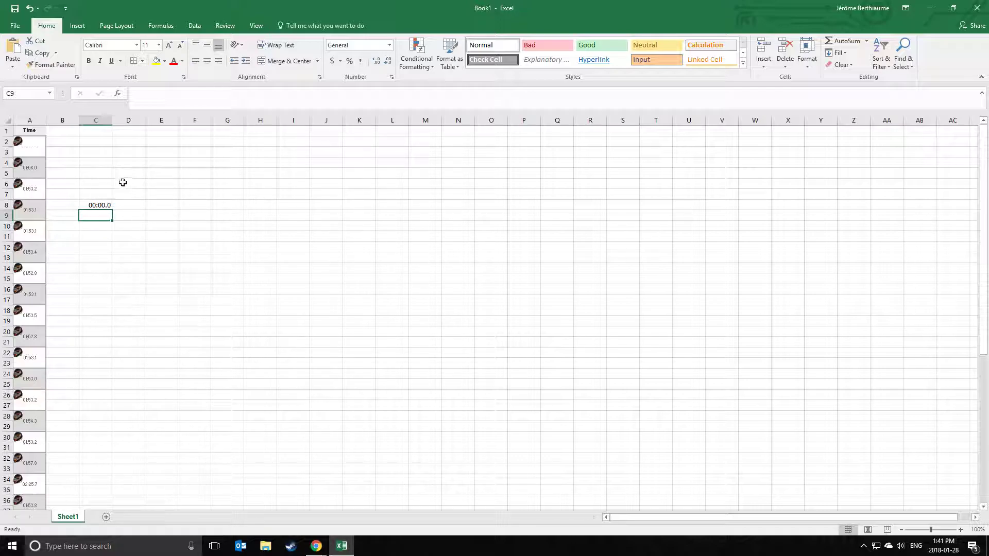
{"action": "left_click", "coordinate": [100, 206]}
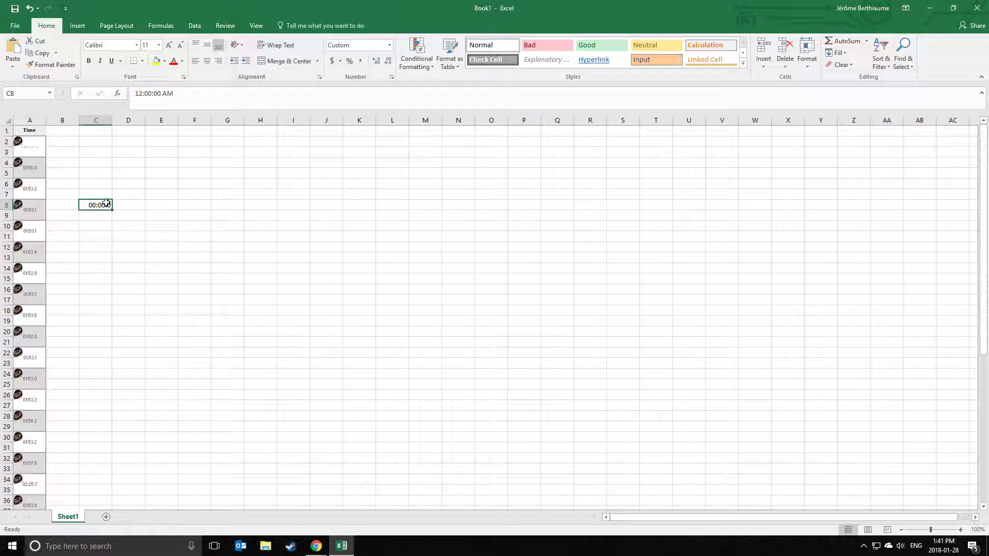
Prefix C8's custom number format with [h]: so the zero time reads 00:00:00.000.
{"action": "right_click", "coordinate": [99, 205]}
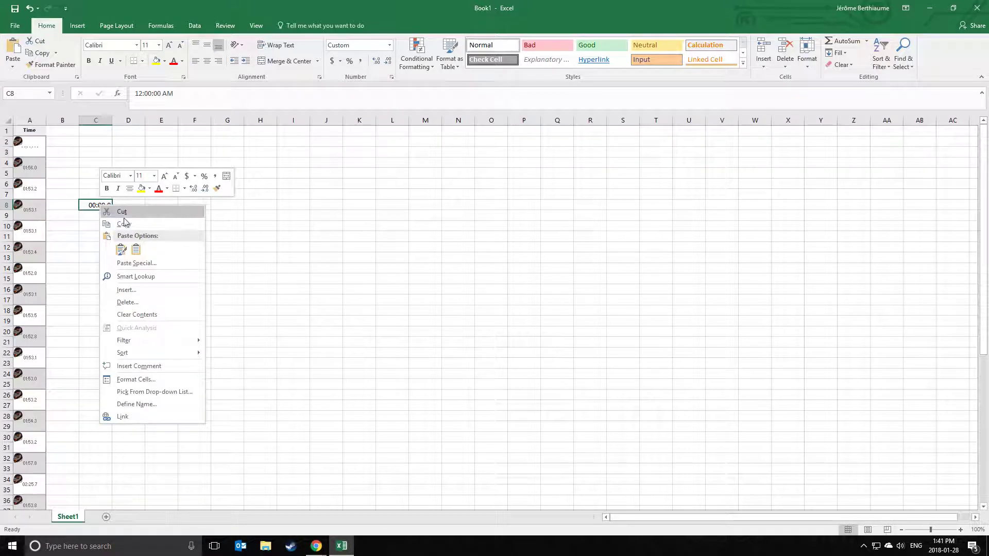
{"action": "left_click", "coordinate": [149, 380]}
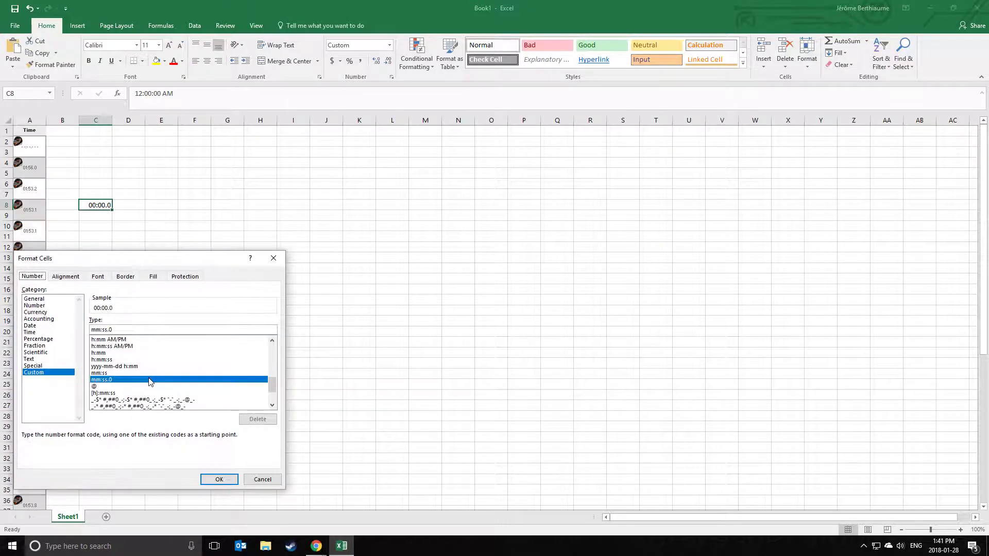
{"action": "left_click_drag", "start_coordinate": [175, 256], "coordinate": [257, 209]}
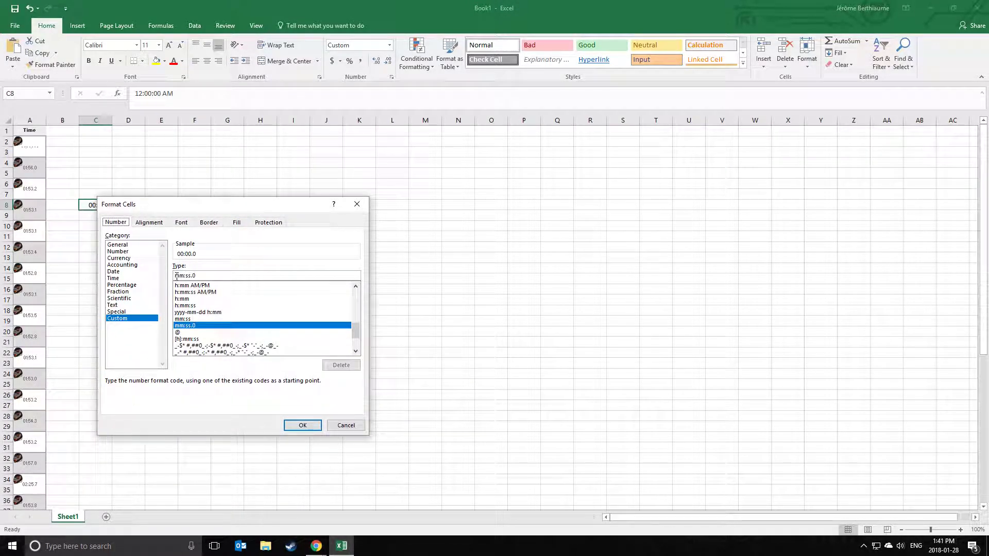
{"action": "left_click_drag", "start_coordinate": [191, 204], "coordinate": [230, 199]}
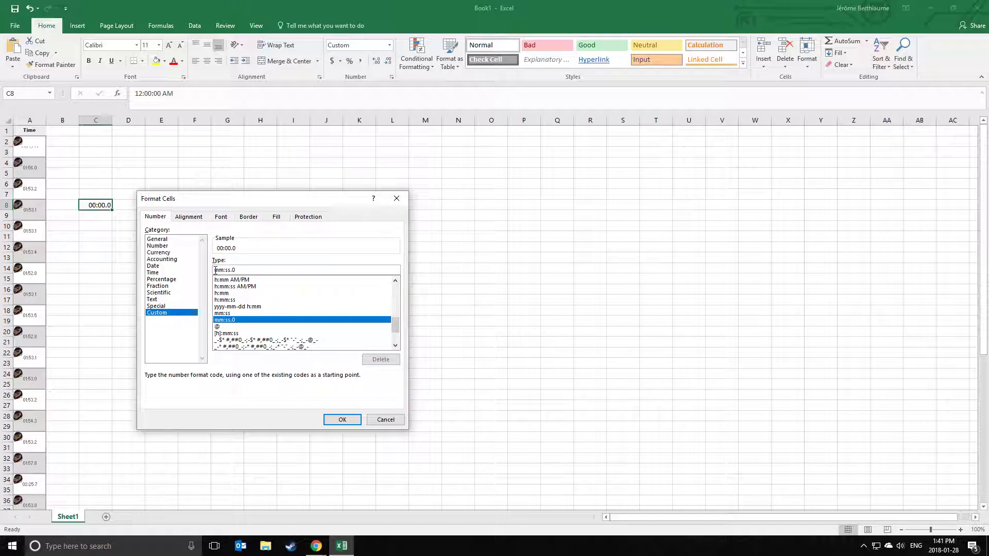
{"action": "left_click", "coordinate": [215, 269]}
{"action": "type", "text": "[h]:"}
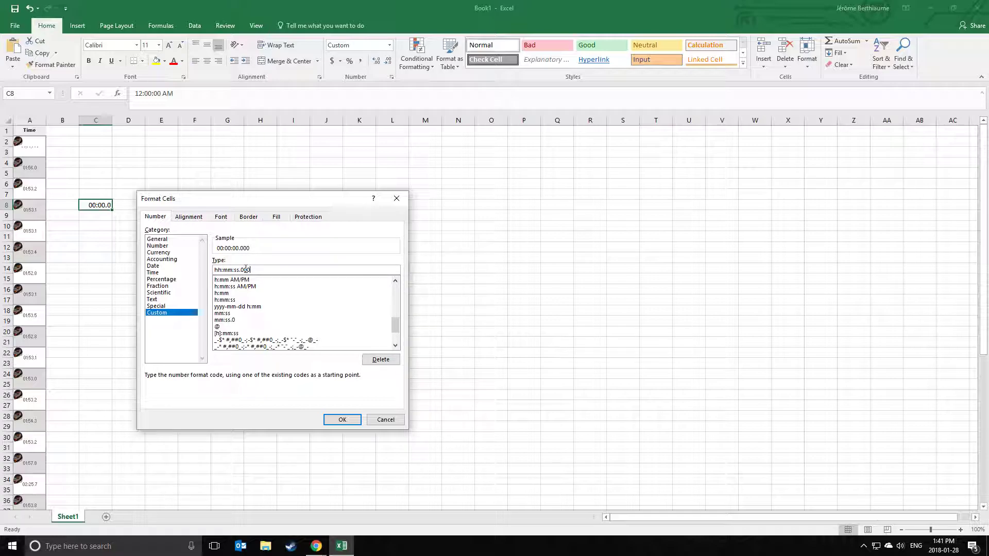
{"action": "left_click", "coordinate": [346, 419]}
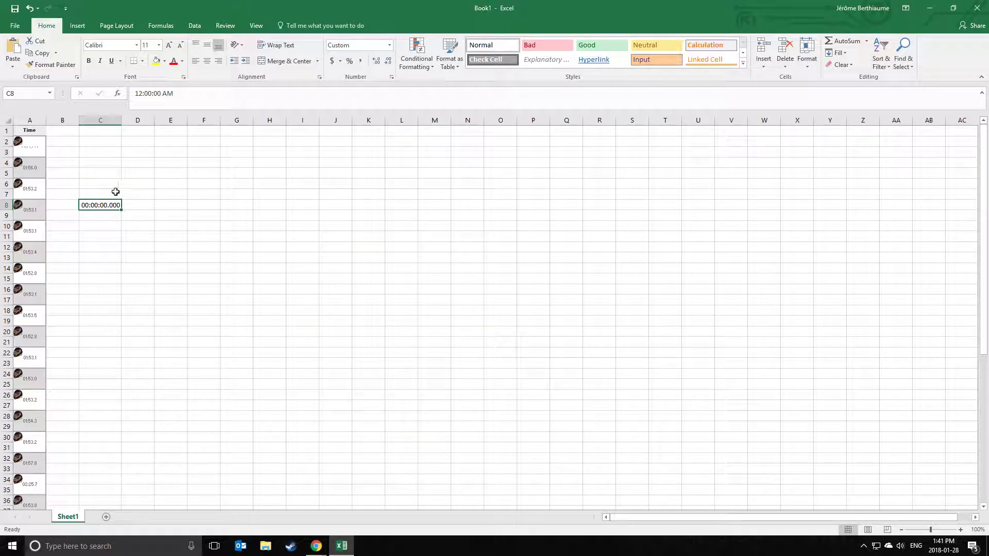
Paste C8's hh:mm:ss.000 format onto column A and widen it to show full lap times.
{"action": "right_click", "coordinate": [96, 206]}
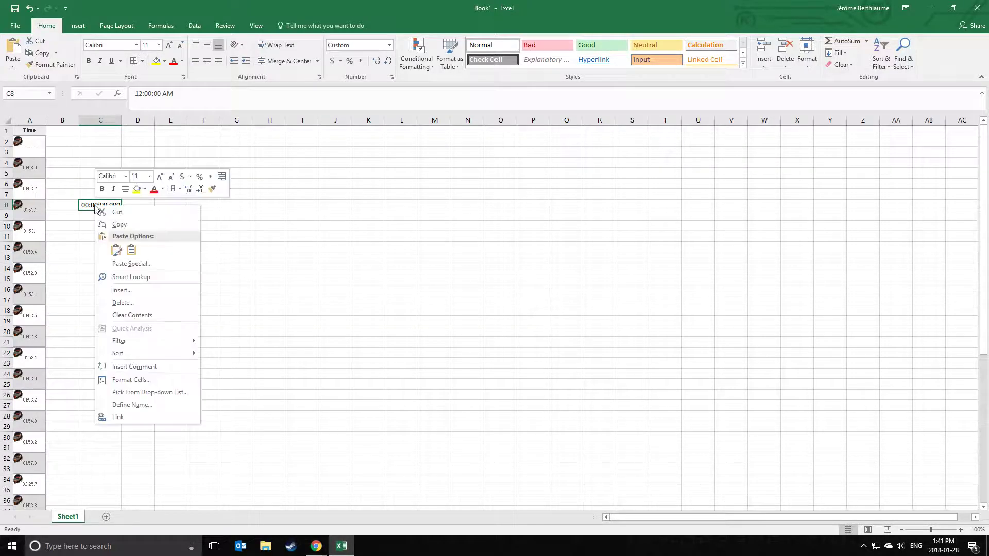
{"action": "left_click", "coordinate": [118, 213]}
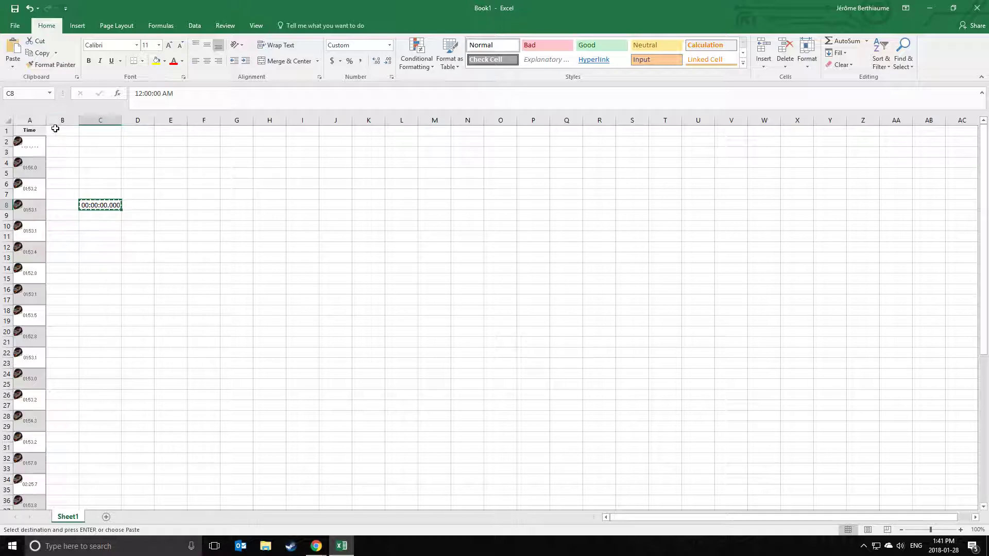
{"action": "right_click", "coordinate": [31, 119]}
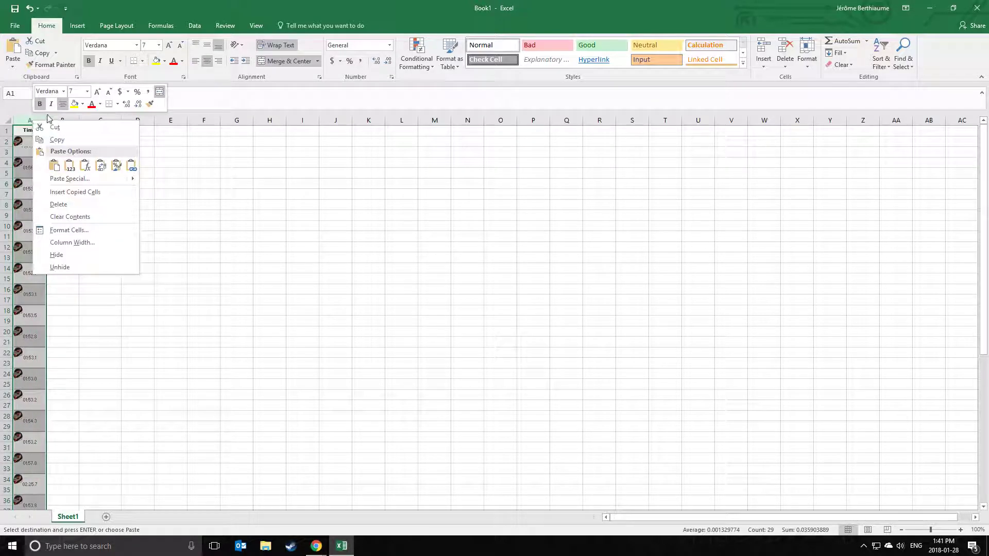
{"action": "key", "text": "Escape"}
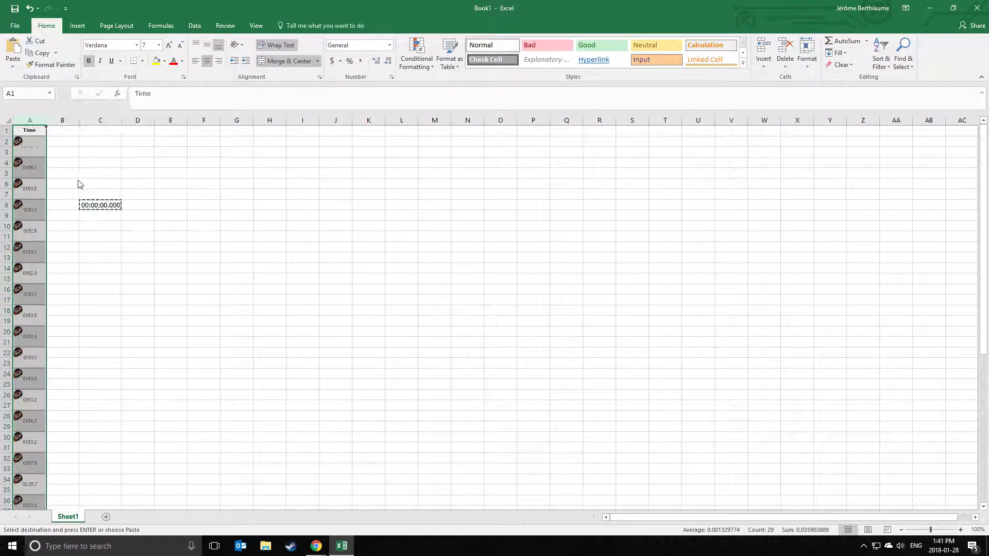
{"action": "key", "text": "ctrl+alt+v"}
{"action": "left_click_drag", "start_coordinate": [108, 99], "coordinate": [256, 147]}
{"action": "left_click", "coordinate": [181, 192]}
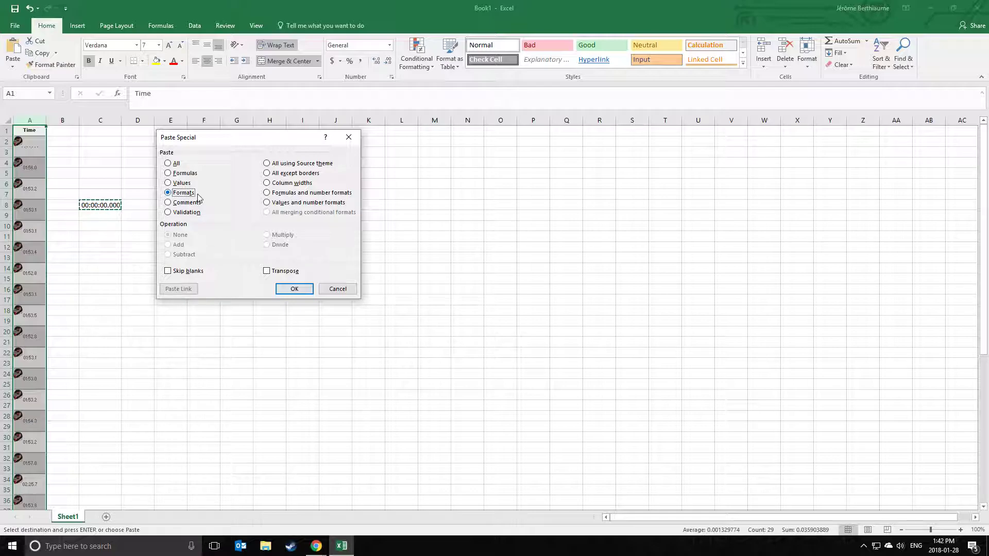
{"action": "left_click", "coordinate": [305, 288]}
{"action": "left_click", "coordinate": [169, 316]}
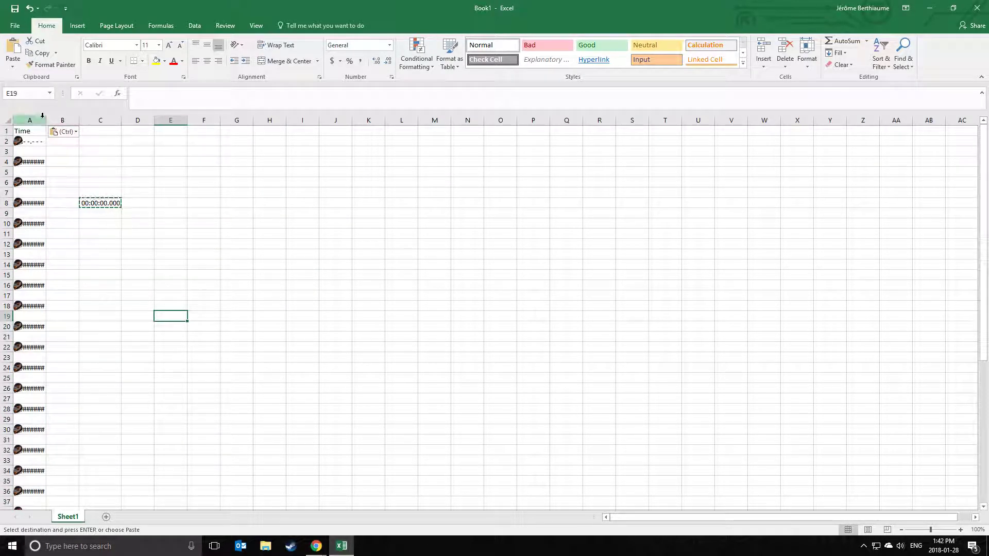
{"action": "left_click_drag", "start_coordinate": [45, 119], "coordinate": [64, 119]}
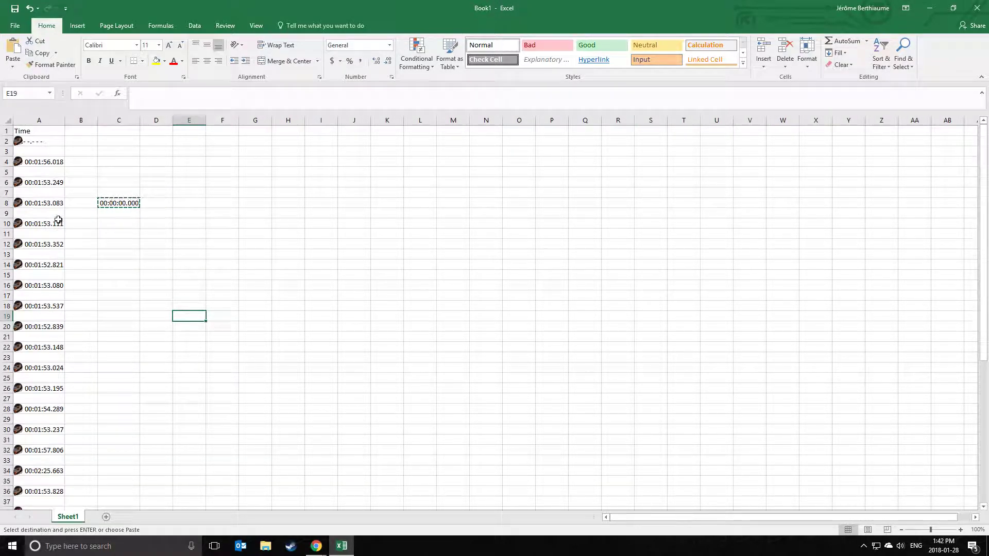
{"action": "left_click", "coordinate": [178, 350]}
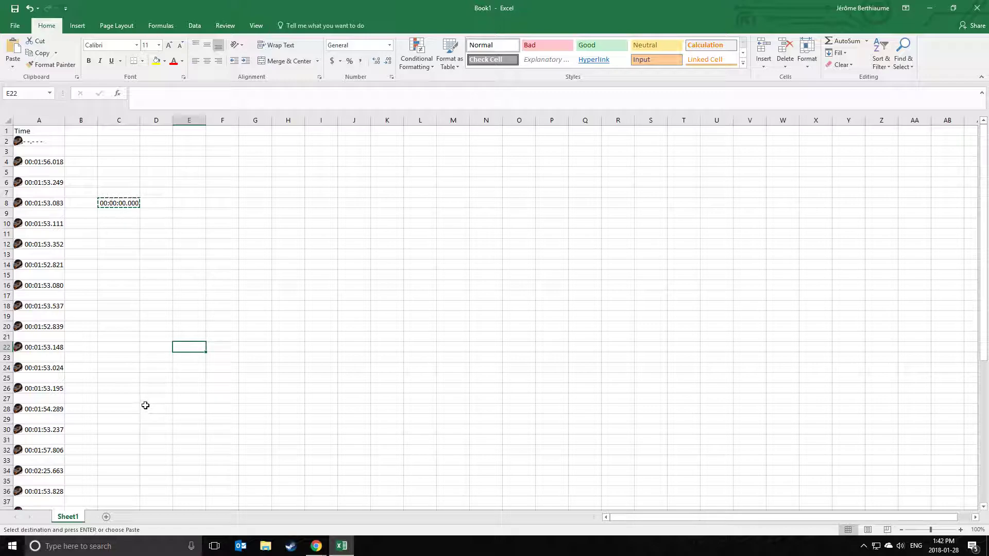
AutoSum the lap times into A57 as =SUM(A4:A56), totalling 00:51:42.096.
{"action": "left_click", "coordinate": [127, 264]}
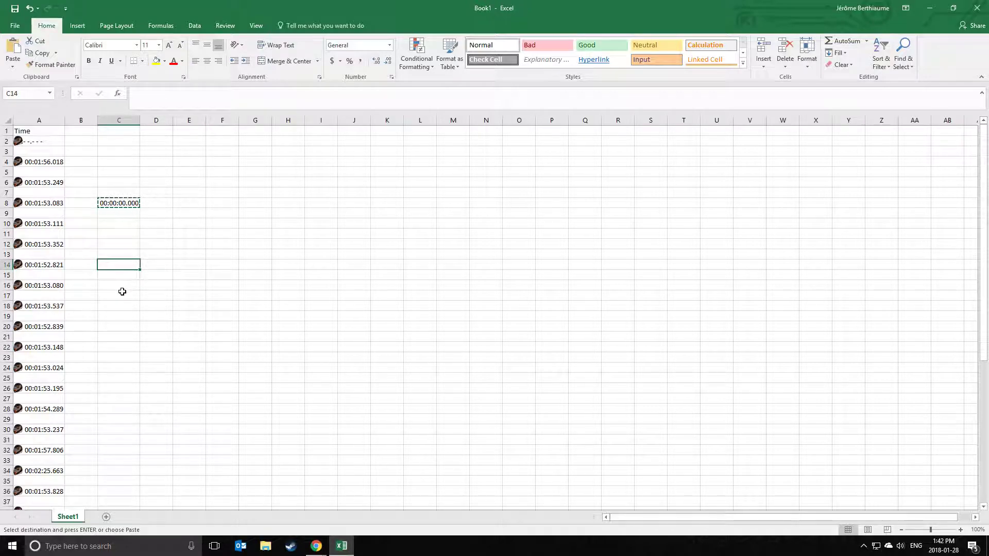
{"action": "scroll", "coordinate": [121, 294], "scroll_direction": "down", "scroll_amount": 5}
{"action": "scroll", "coordinate": [121, 295], "scroll_direction": "down", "scroll_amount": 5}
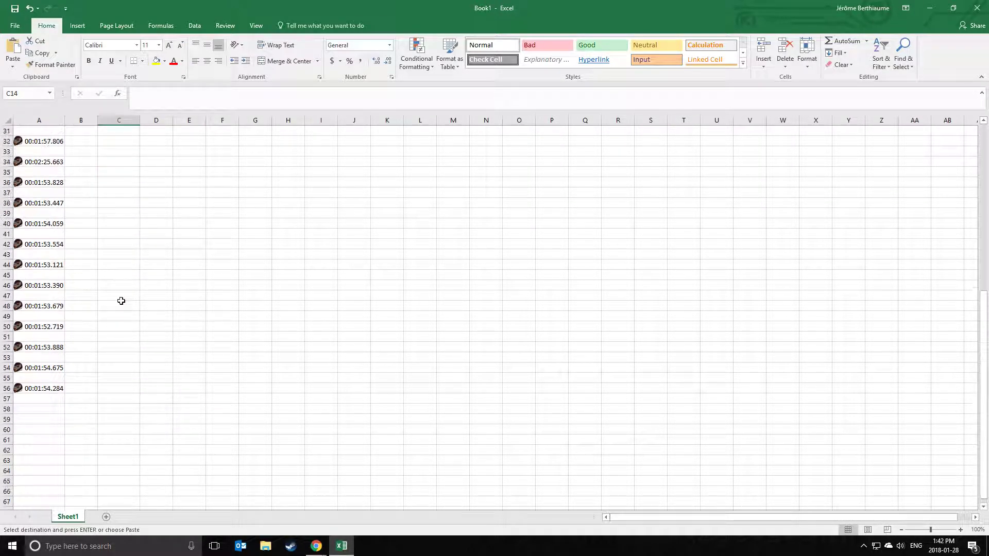
{"action": "left_click", "coordinate": [60, 400]}
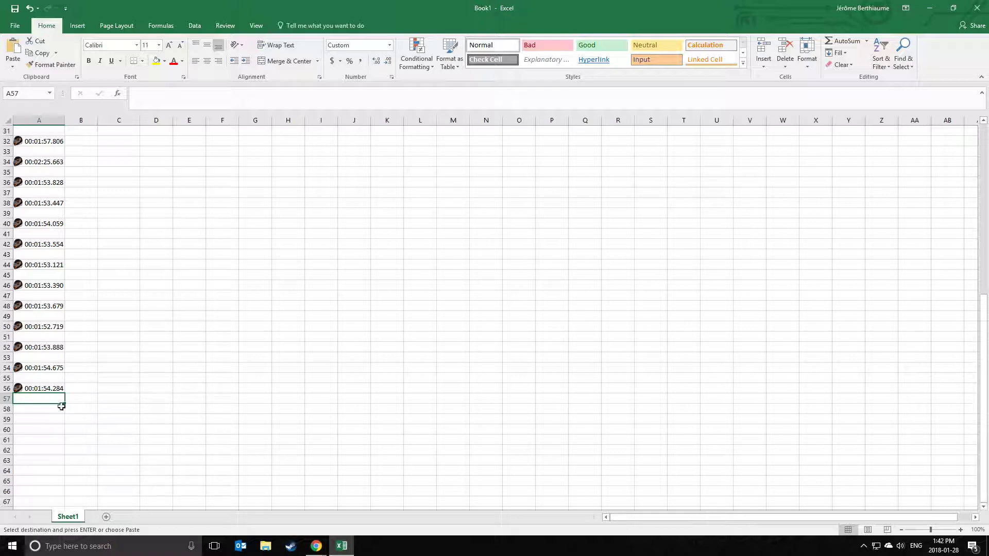
{"action": "left_click_drag", "start_coordinate": [50, 398], "coordinate": [28, 164]}
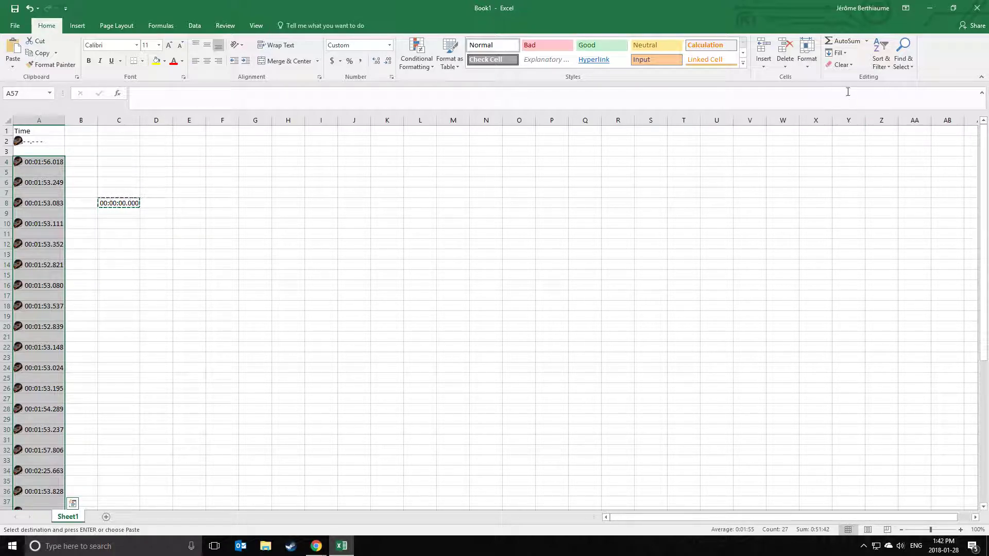
{"action": "left_click", "coordinate": [846, 44]}
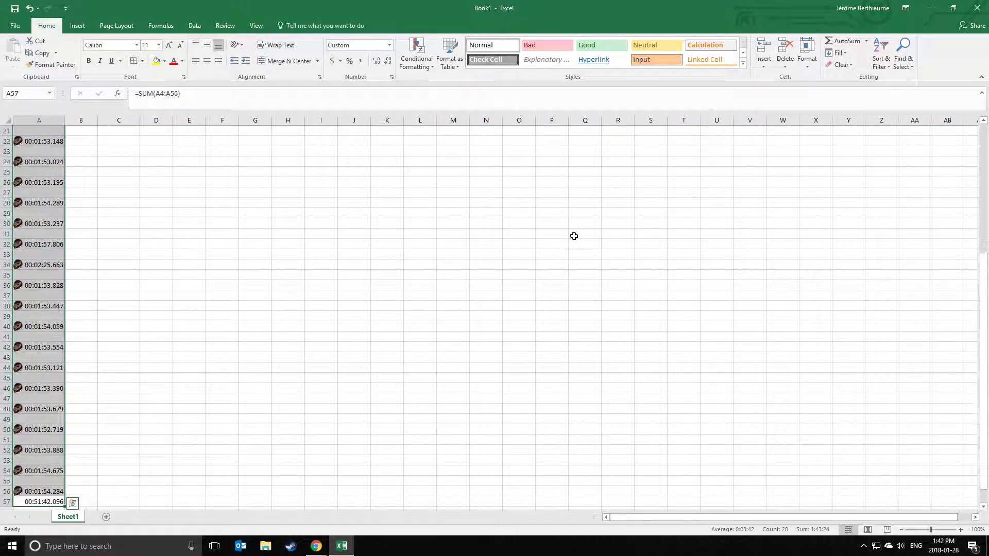
{"action": "left_click", "coordinate": [111, 463]}
{"action": "scroll", "coordinate": [110, 466], "scroll_direction": "down", "scroll_amount": 1}
{"action": "left_click", "coordinate": [26, 473]}
{"action": "left_click", "coordinate": [121, 451]}
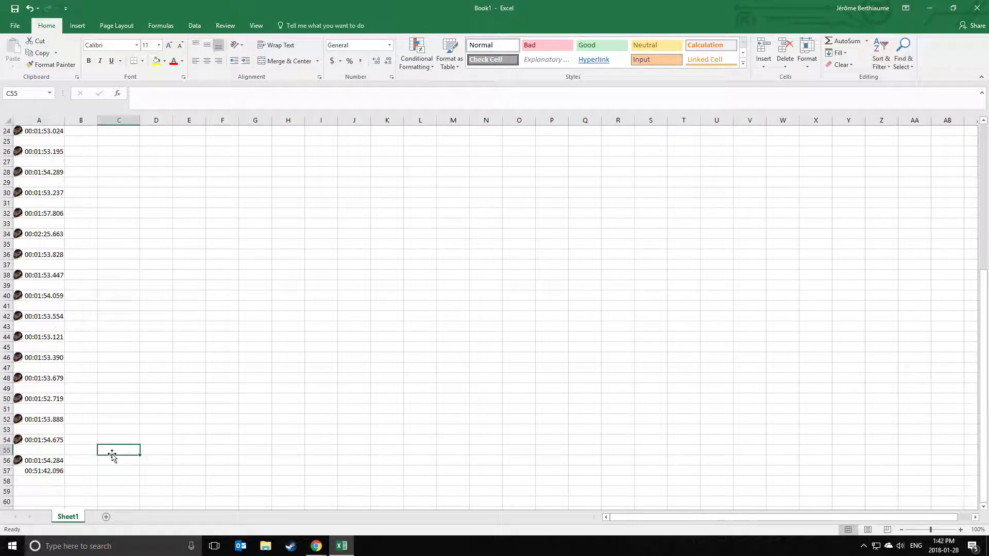
Copy the 00:51:42.096 race total from A57.
{"action": "left_click", "coordinate": [46, 471]}
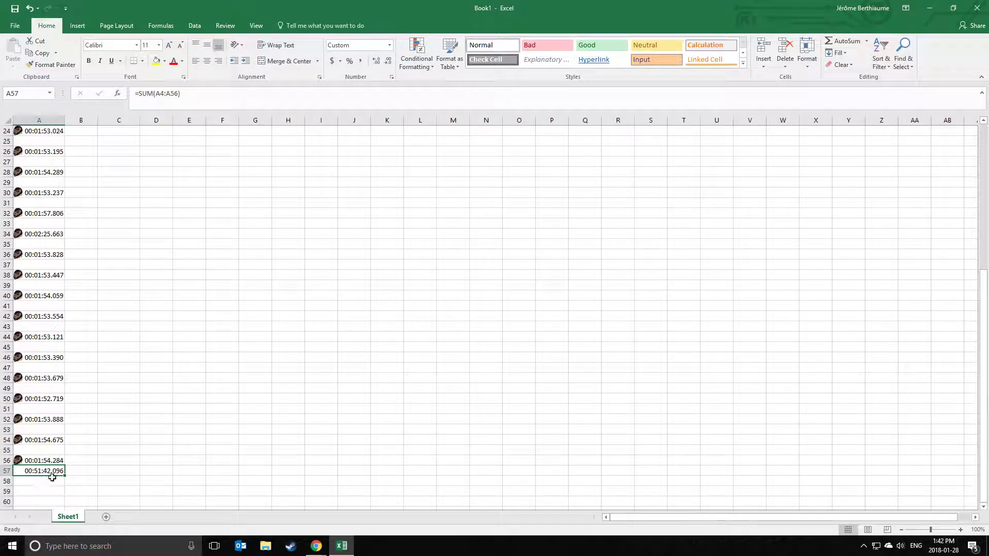
{"action": "right_click", "coordinate": [41, 472]}
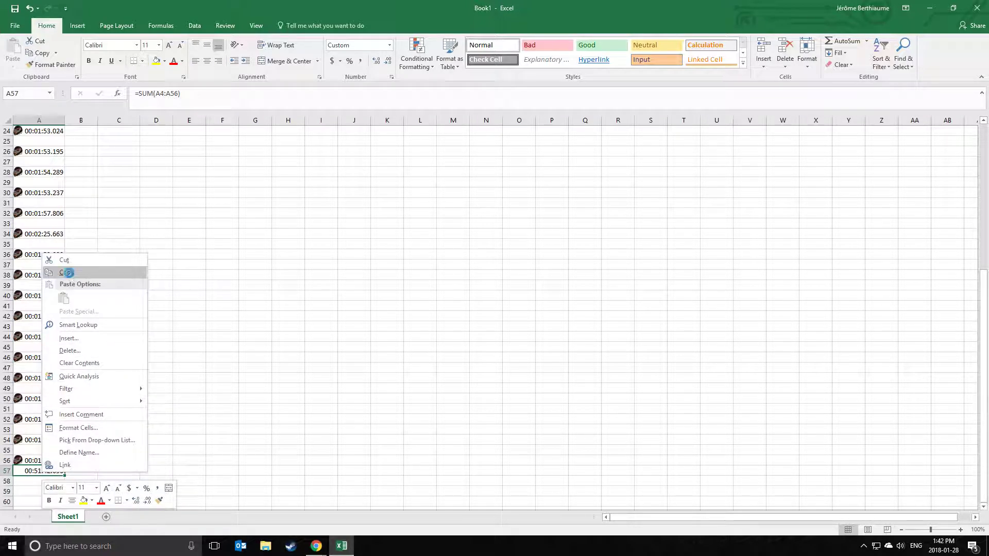
{"action": "left_click", "coordinate": [66, 272]}
Paste the copied race total into R7's first Time / Gap cell.
{"action": "mouse_move", "coordinate": [326, 549]}
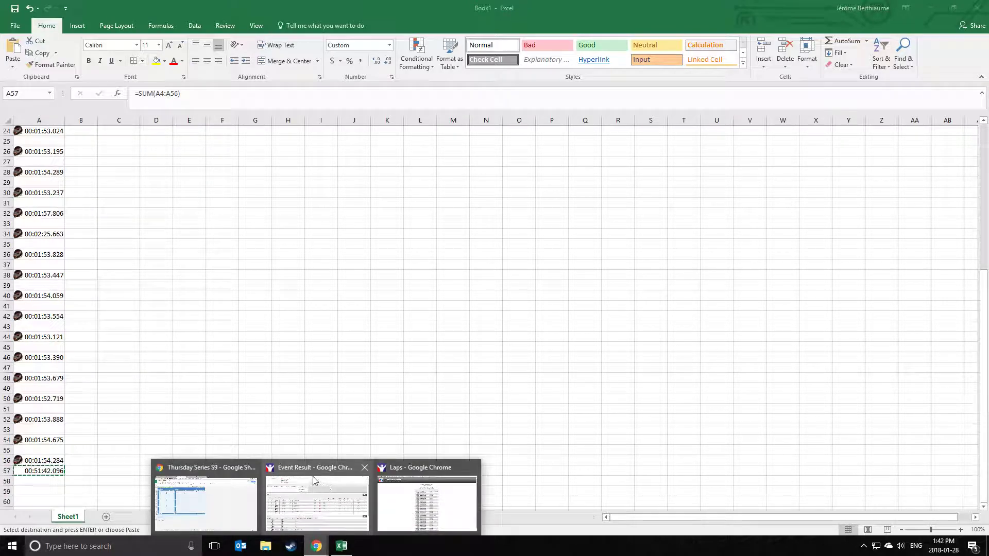
{"action": "left_click", "coordinate": [205, 501]}
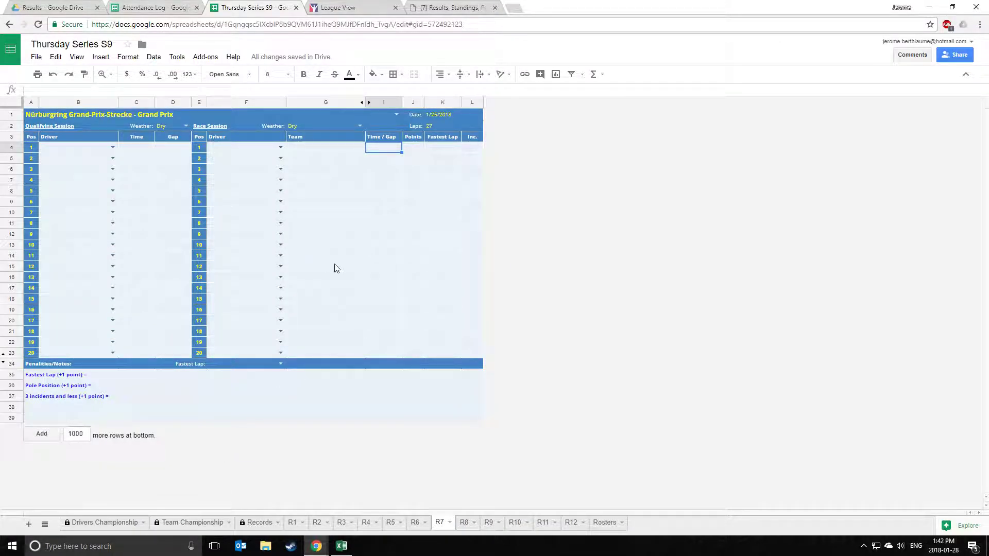
{"action": "right_click", "coordinate": [390, 150]}
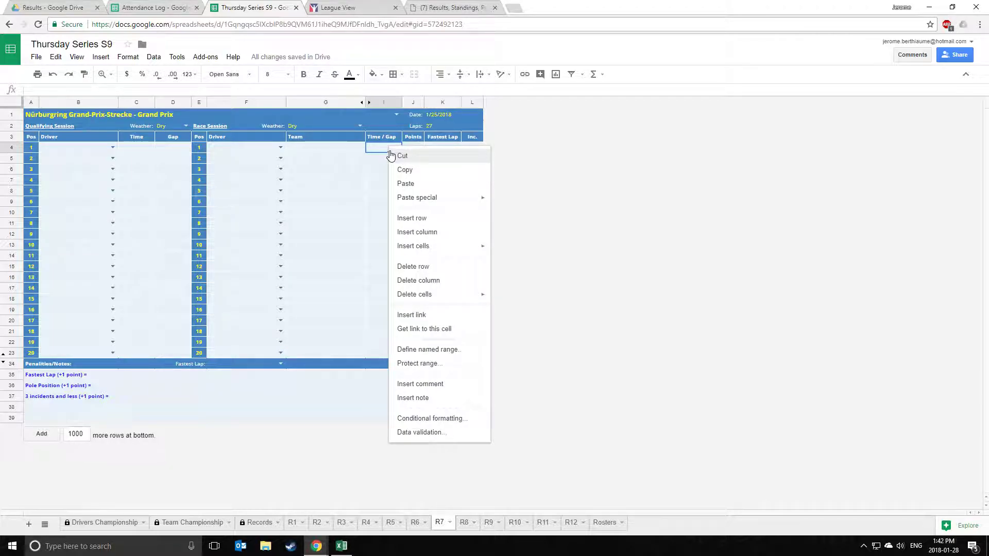
{"action": "left_click", "coordinate": [378, 150]}
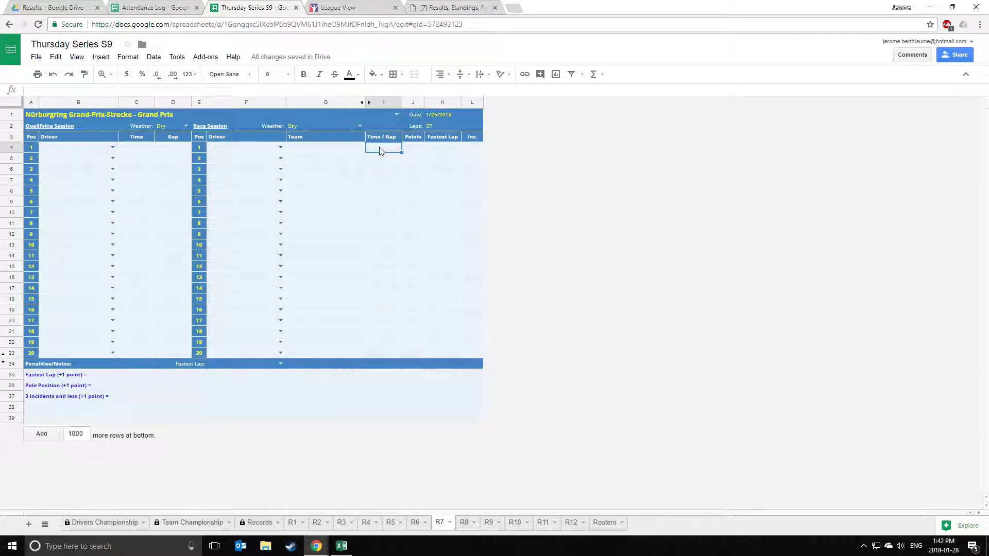
{"action": "right_click", "coordinate": [380, 148]}
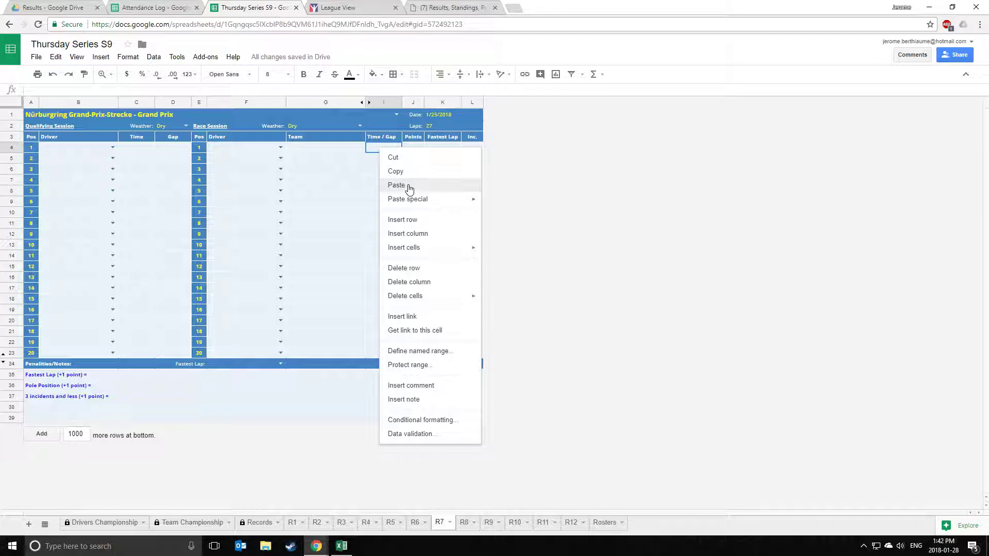
{"action": "left_click", "coordinate": [408, 188]}
{"action": "left_click", "coordinate": [395, 167]}
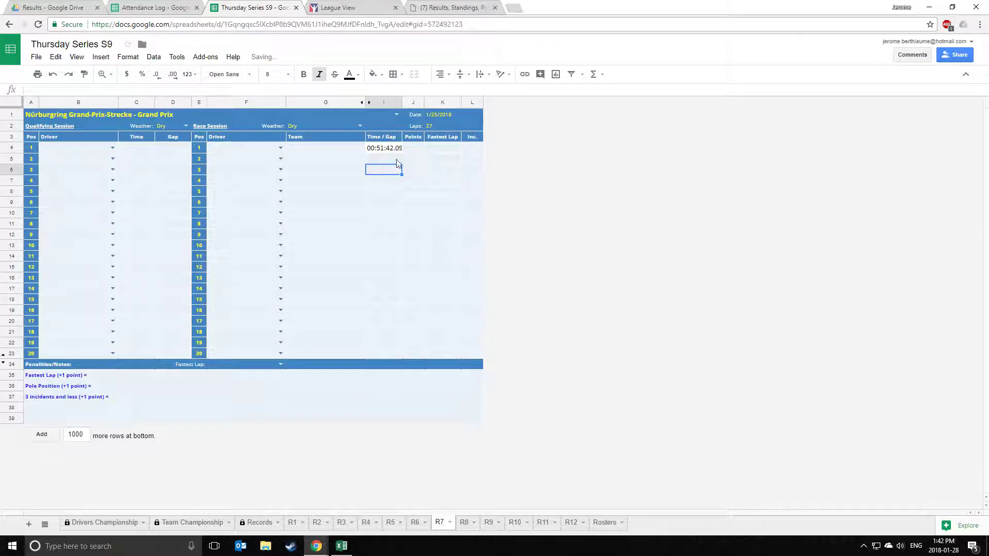
{"action": "left_click", "coordinate": [436, 215]}
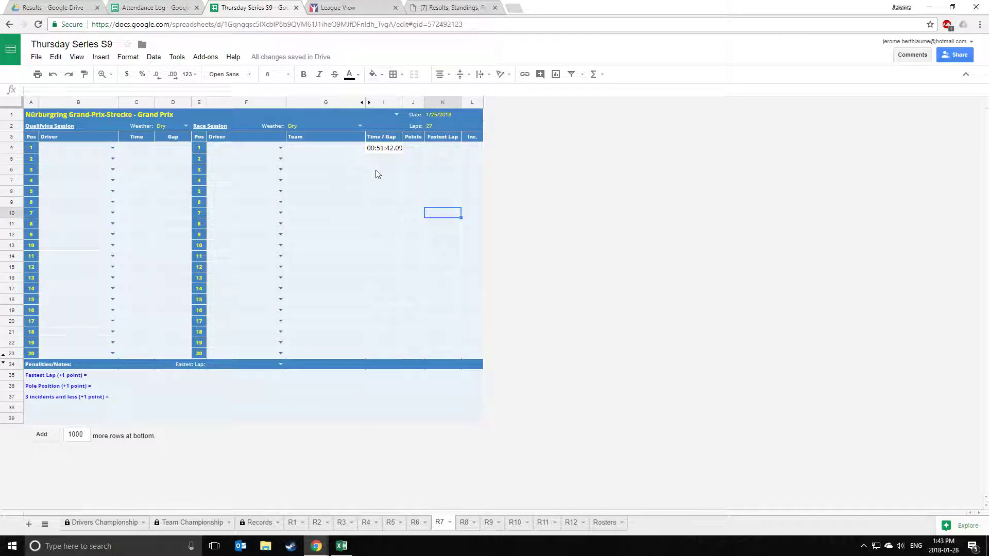
{"action": "left_click", "coordinate": [389, 196]}
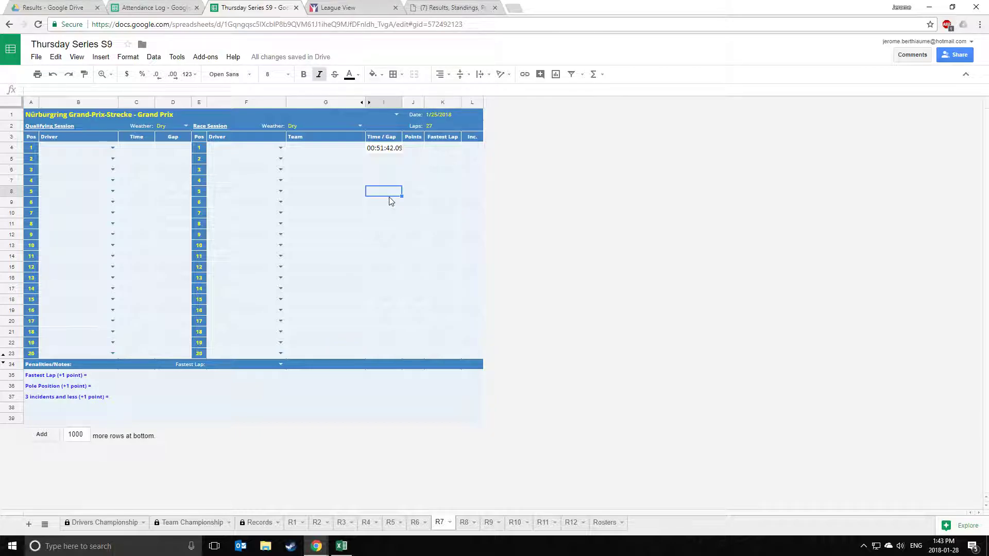
Clear the badly formatted time and re-paste 00:51:42.096 as values only.
{"action": "left_click", "coordinate": [387, 152]}
{"action": "key", "text": "Delete"}
{"action": "right_click", "coordinate": [388, 152]}
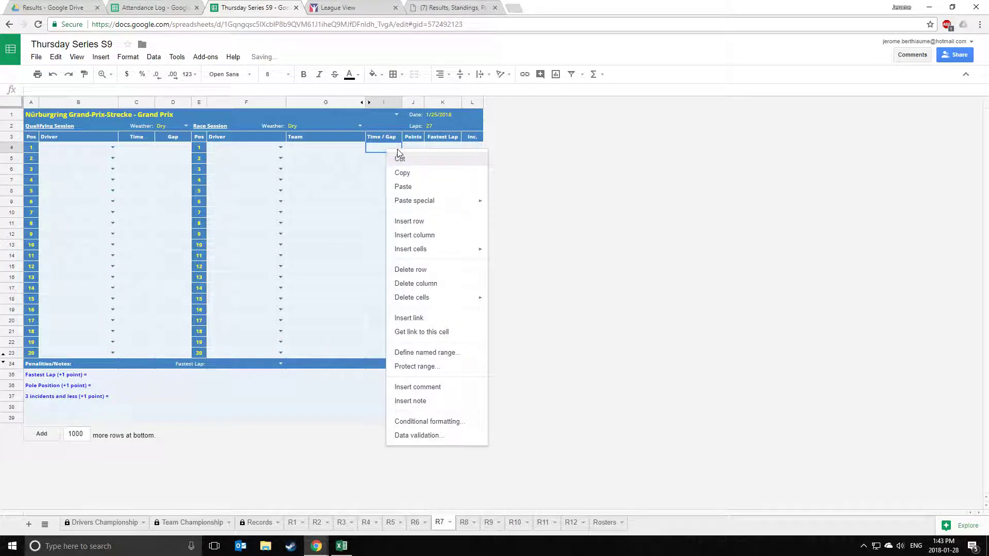
{"action": "mouse_move", "coordinate": [423, 202]}
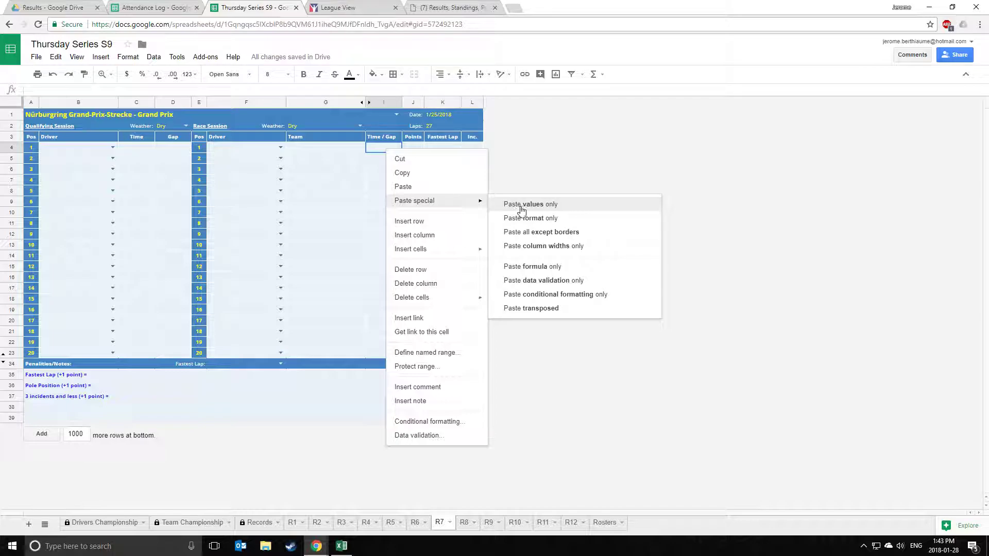
{"action": "left_click", "coordinate": [551, 208]}
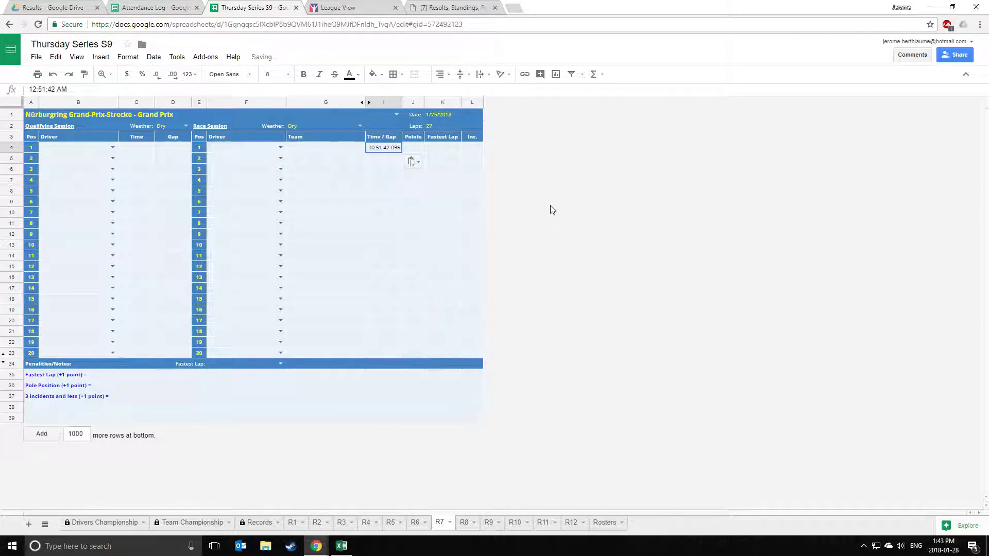
{"action": "left_click", "coordinate": [410, 205]}
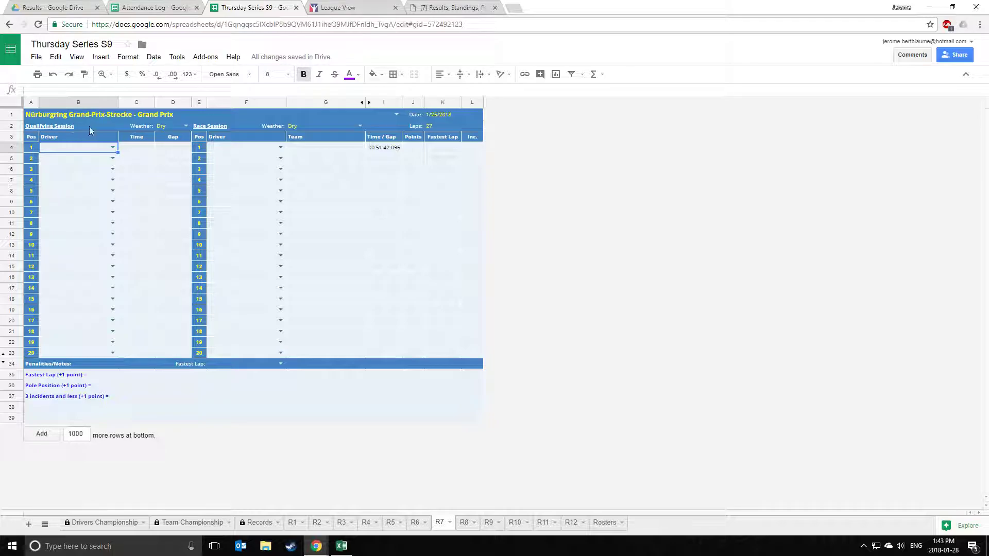
Start a From Text/CSV import and pick quali.csv from Desktop\PRL Temp.
{"action": "left_click", "coordinate": [346, 547]}
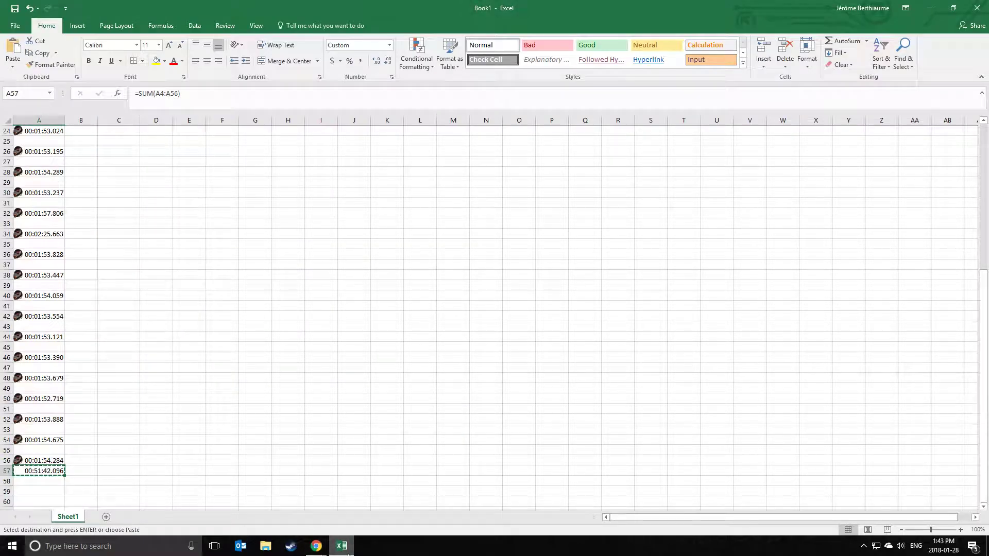
{"action": "left_click", "coordinate": [219, 310]}
{"action": "left_click", "coordinate": [217, 256]}
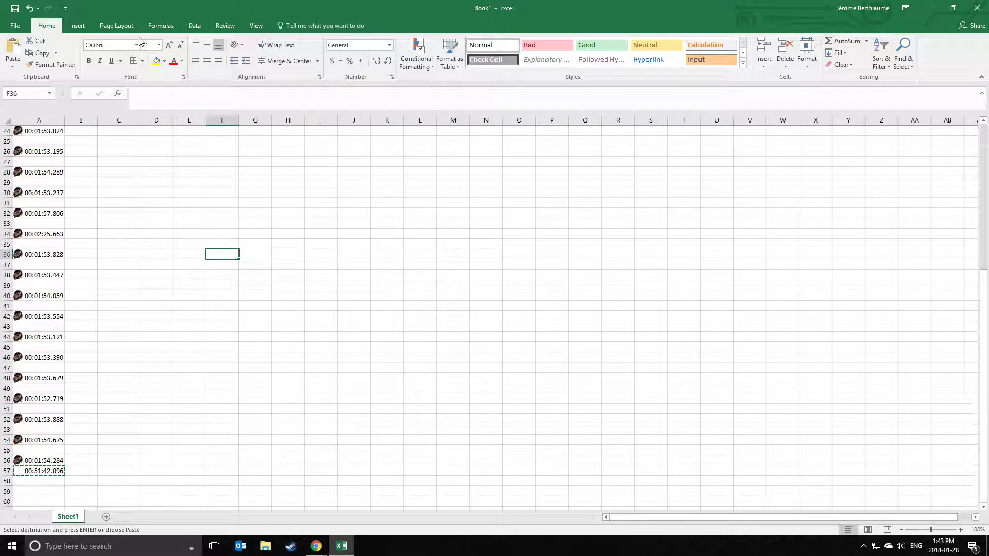
{"action": "left_click", "coordinate": [195, 27]}
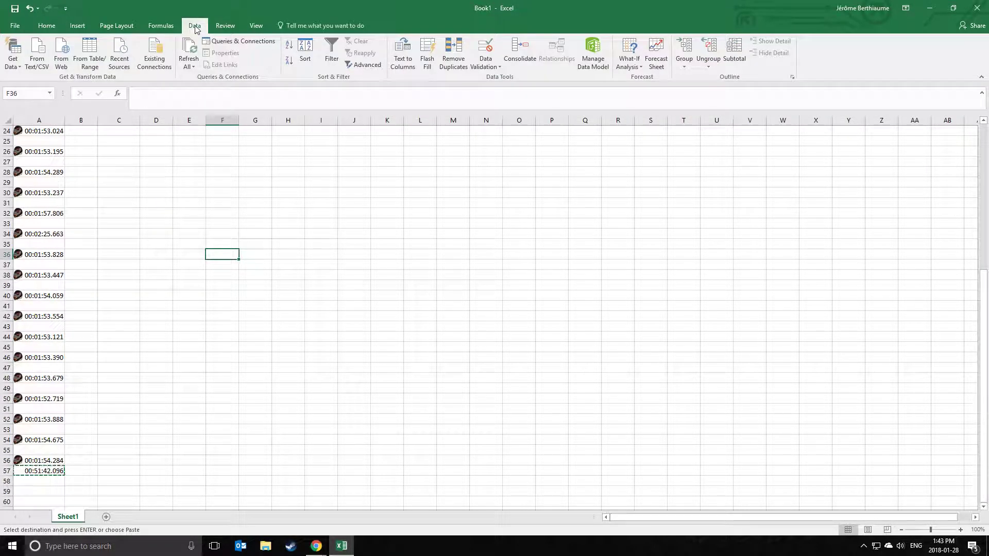
{"action": "left_click", "coordinate": [37, 67]}
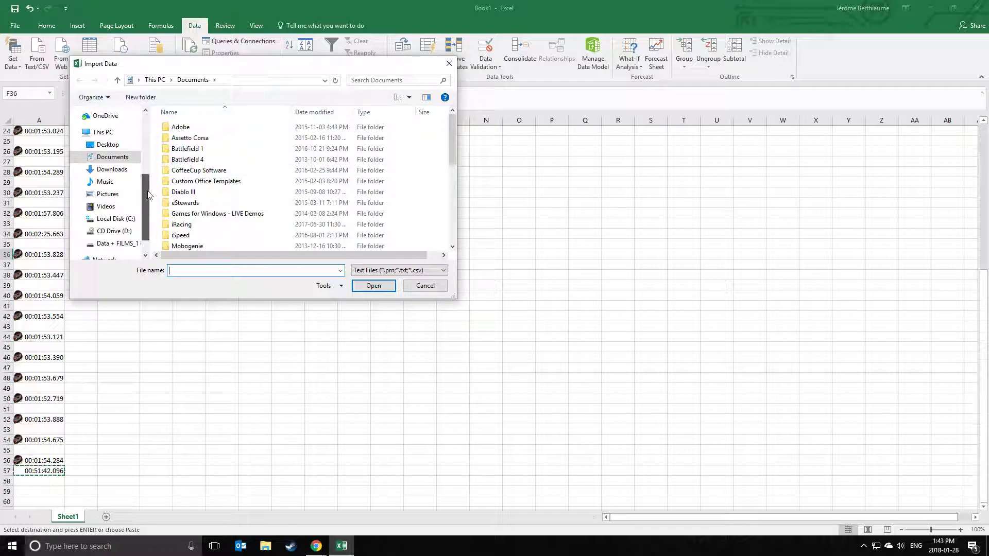
{"action": "scroll", "coordinate": [153, 164], "scroll_direction": "up", "scroll_amount": 2}
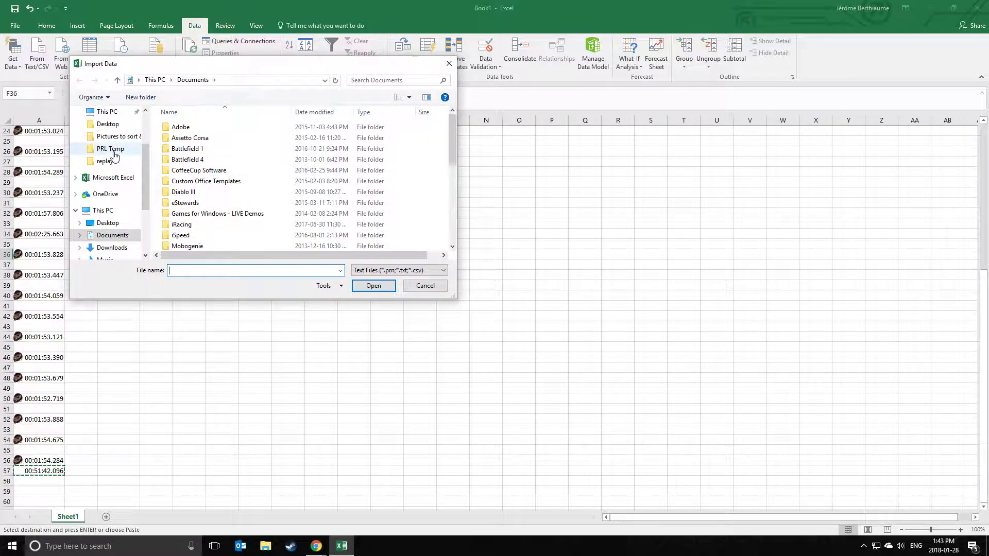
{"action": "left_click", "coordinate": [109, 150]}
{"action": "left_click", "coordinate": [172, 139]}
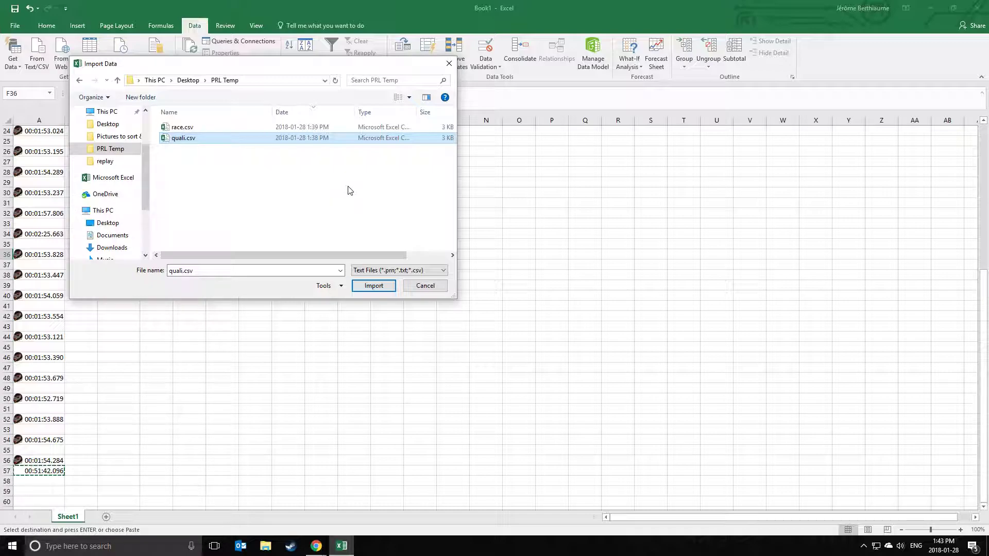
{"action": "left_click", "coordinate": [374, 286]}
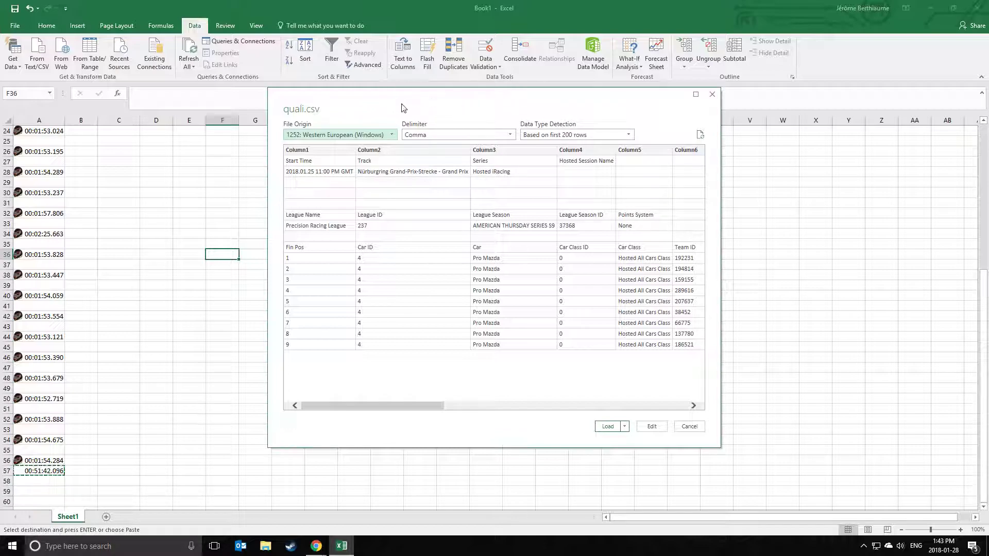
Keep the Comma delimiter and load the qualifying data into a new sheet.
{"action": "left_click", "coordinate": [417, 136]}
{"action": "left_click", "coordinate": [416, 157]}
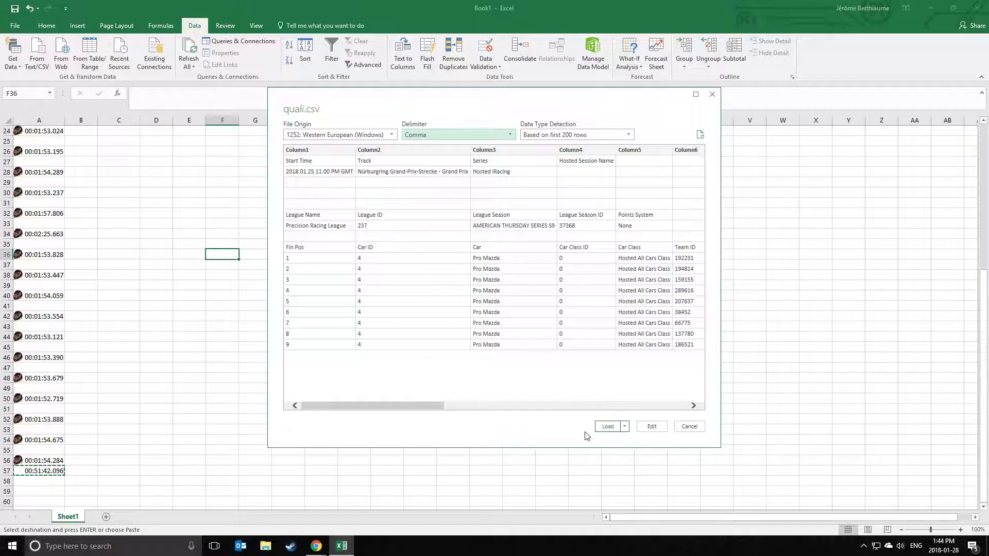
{"action": "left_click", "coordinate": [609, 428]}
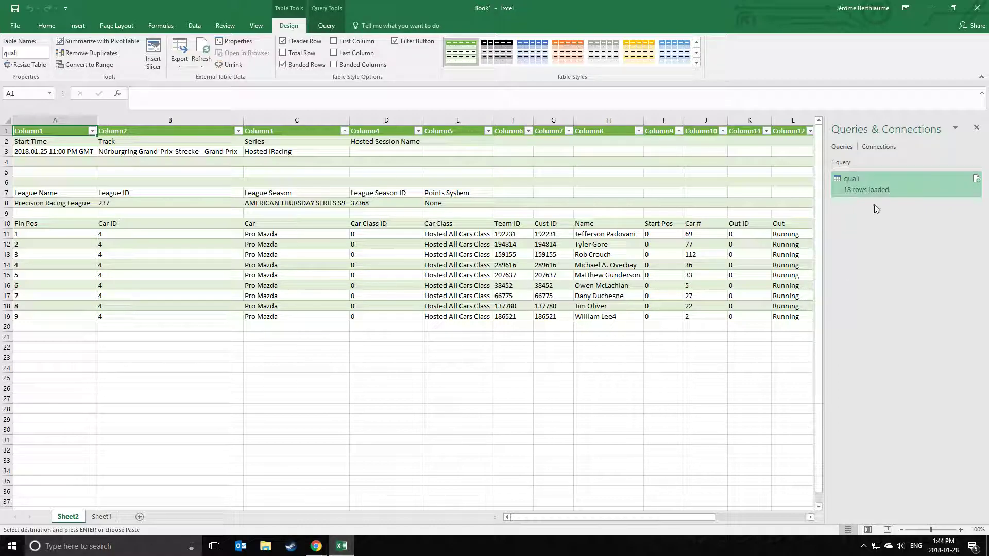
Copy the nine driver names in H11:H19, then return to the Thursday Series S9 sheet.
{"action": "left_click", "coordinate": [976, 128]}
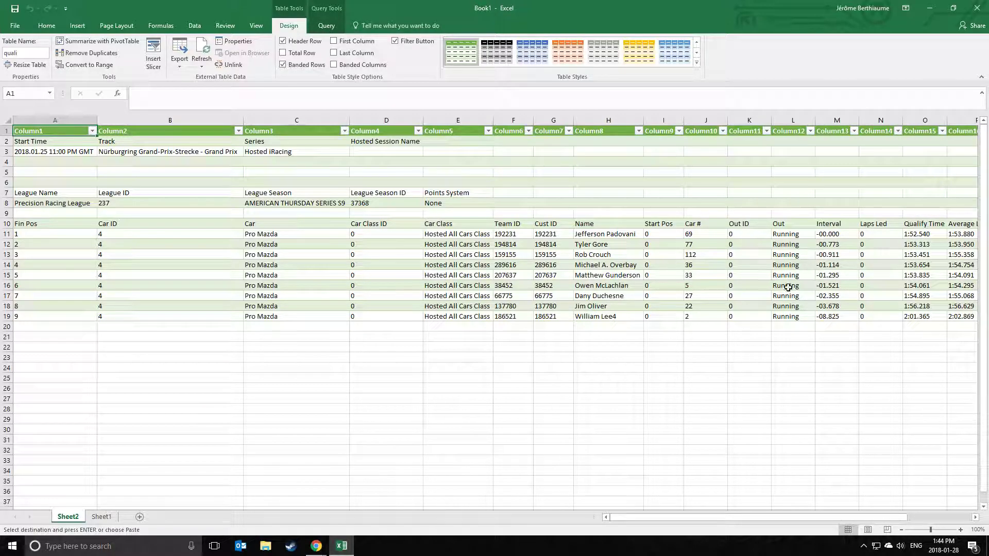
{"action": "left_click", "coordinate": [597, 359]}
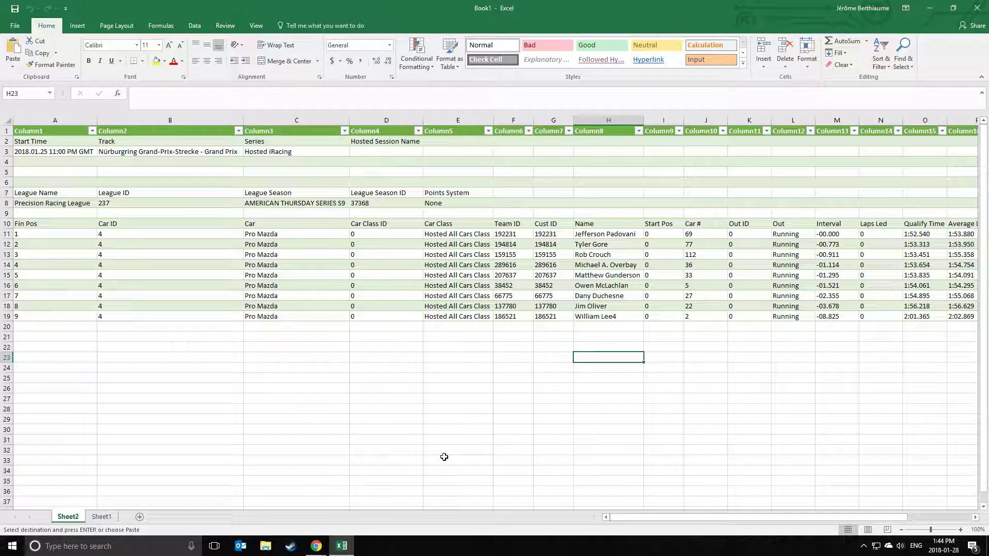
{"action": "left_click_drag", "start_coordinate": [598, 234], "coordinate": [597, 316]}
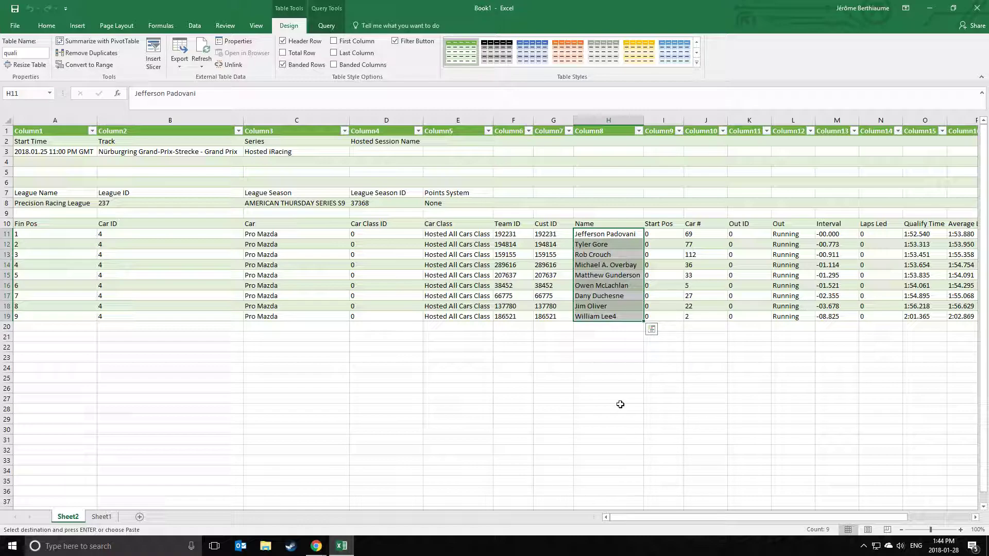
{"action": "right_click", "coordinate": [614, 282]}
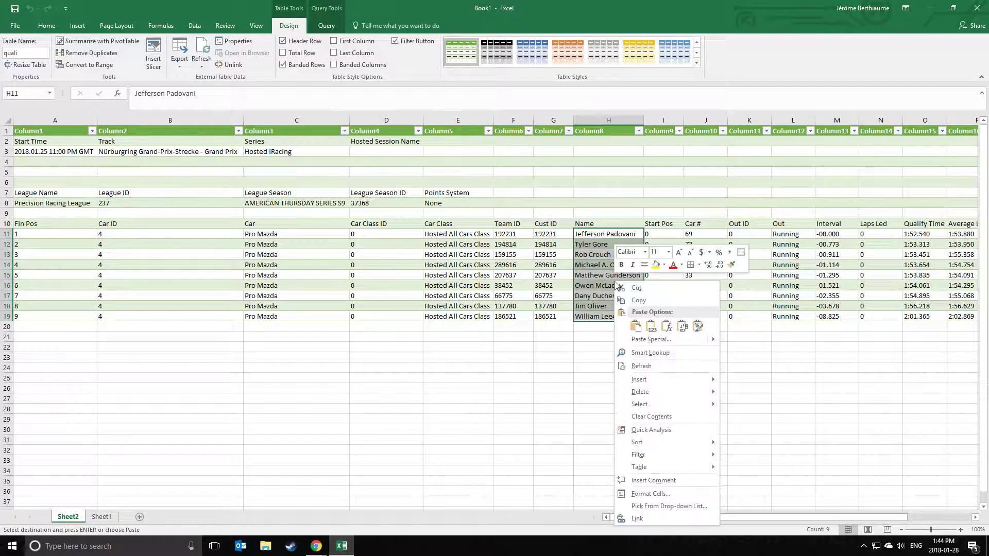
{"action": "left_click", "coordinate": [638, 300]}
{"action": "mouse_move", "coordinate": [335, 532]}
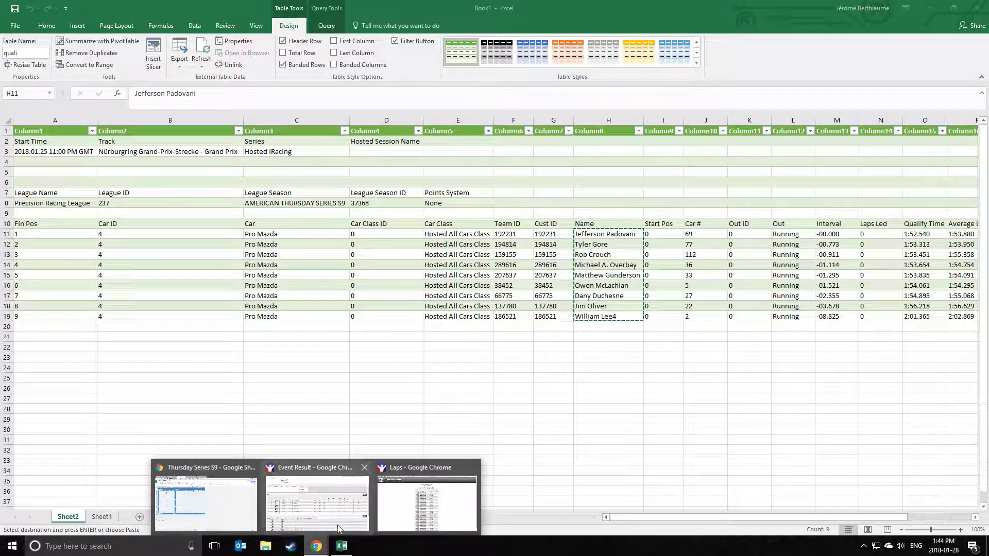
{"action": "left_click", "coordinate": [221, 500]}
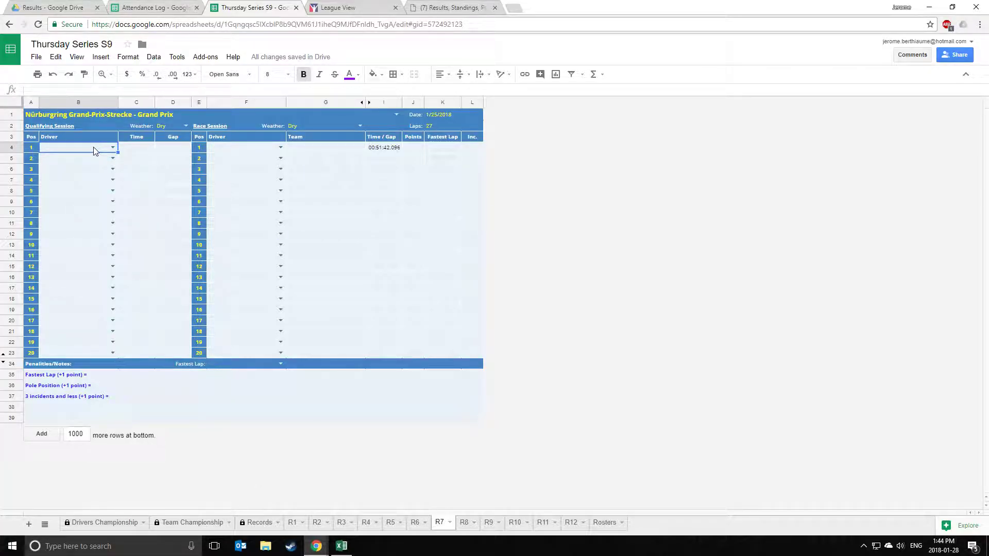
Paste the nine driver names from B4 downward as values only.
{"action": "right_click", "coordinate": [94, 150]}
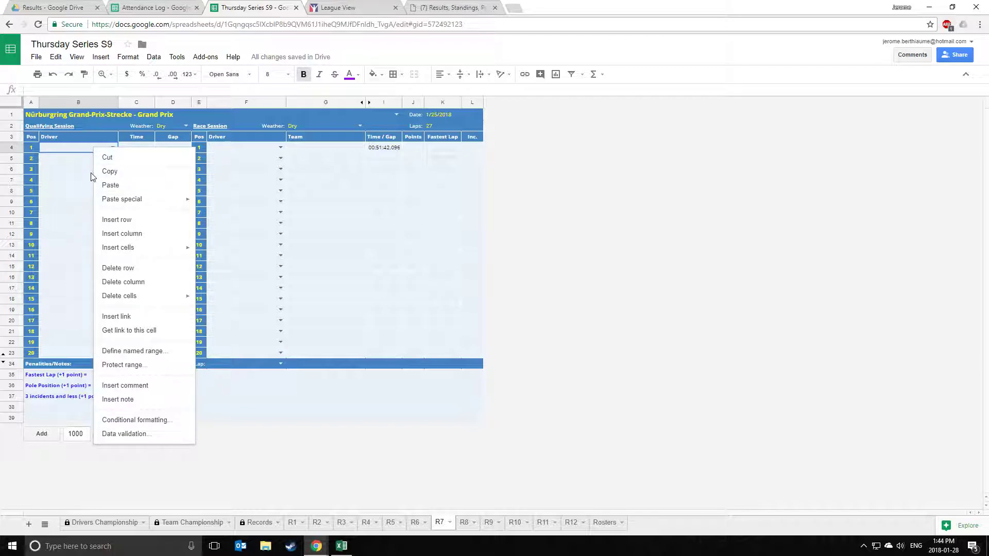
{"action": "right_click", "coordinate": [73, 149]}
{"action": "mouse_move", "coordinate": [102, 203]}
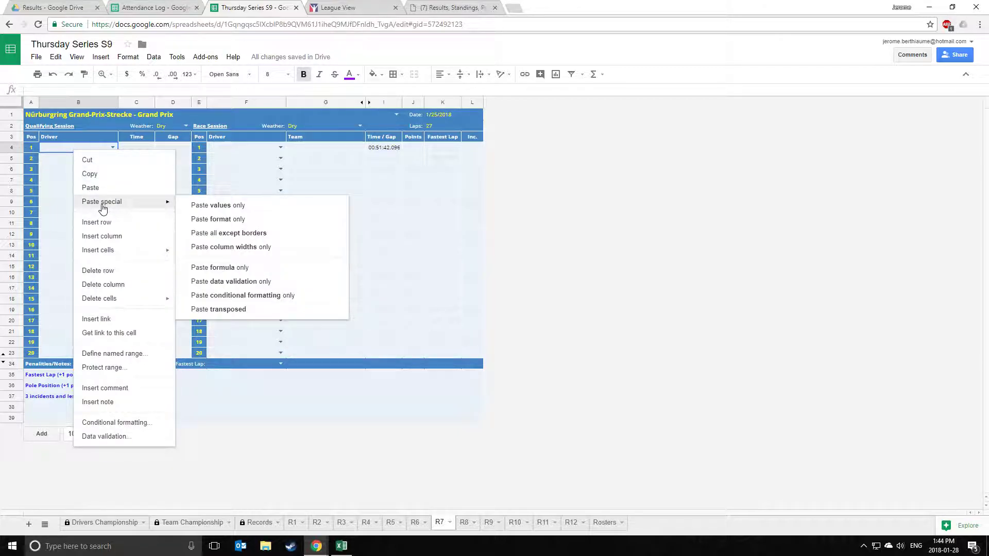
{"action": "left_click", "coordinate": [225, 206]}
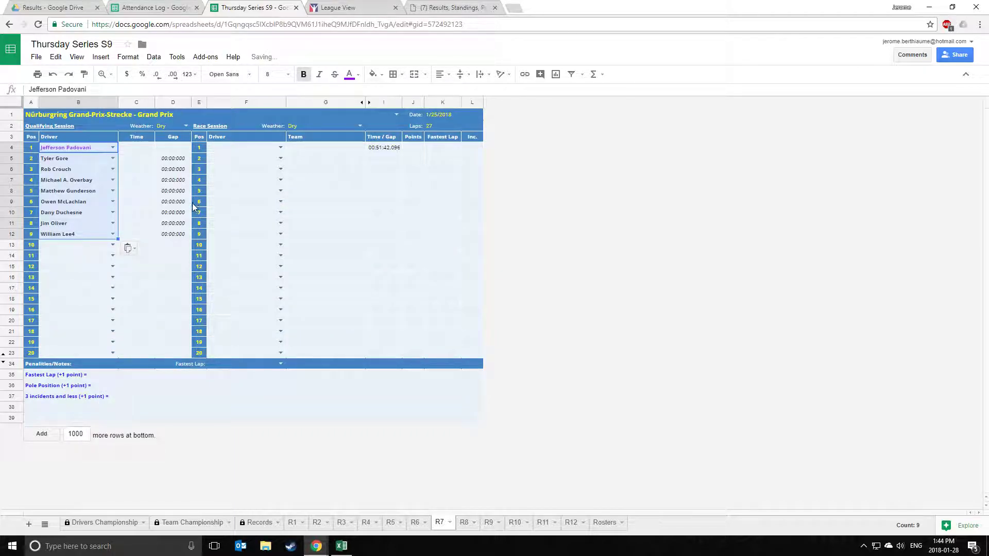
{"action": "left_click", "coordinate": [332, 234]}
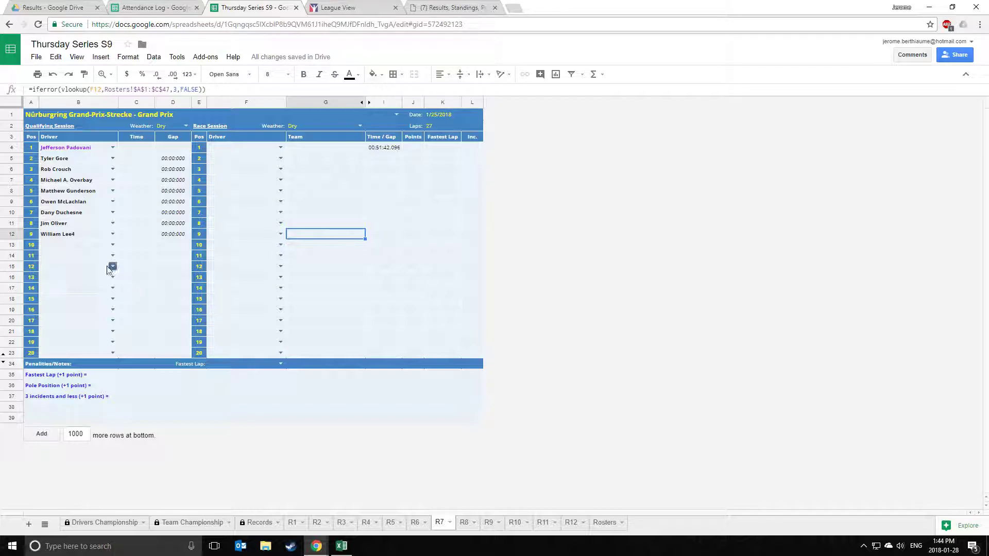
Enter the tenth driver's name in B13 and check its Points and team lookup cells.
{"action": "left_click", "coordinate": [79, 244]}
{"action": "key", "text": "Return"}
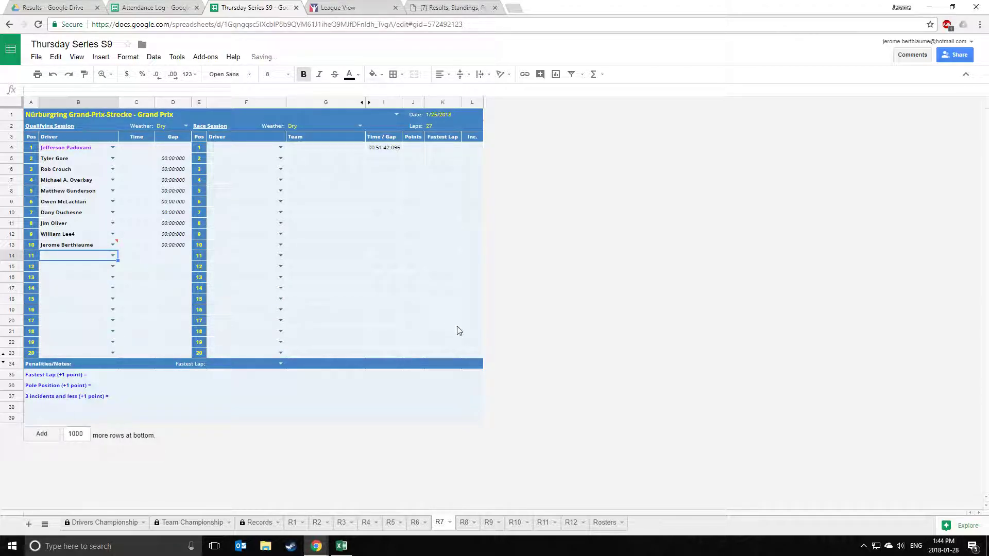
{"action": "left_click", "coordinate": [406, 313]}
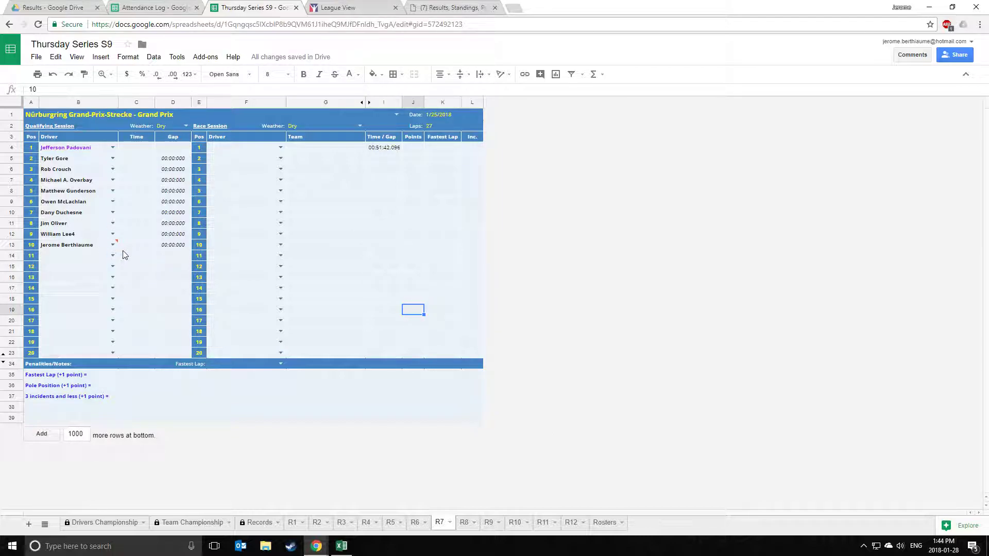
{"action": "mouse_move", "coordinate": [118, 247]}
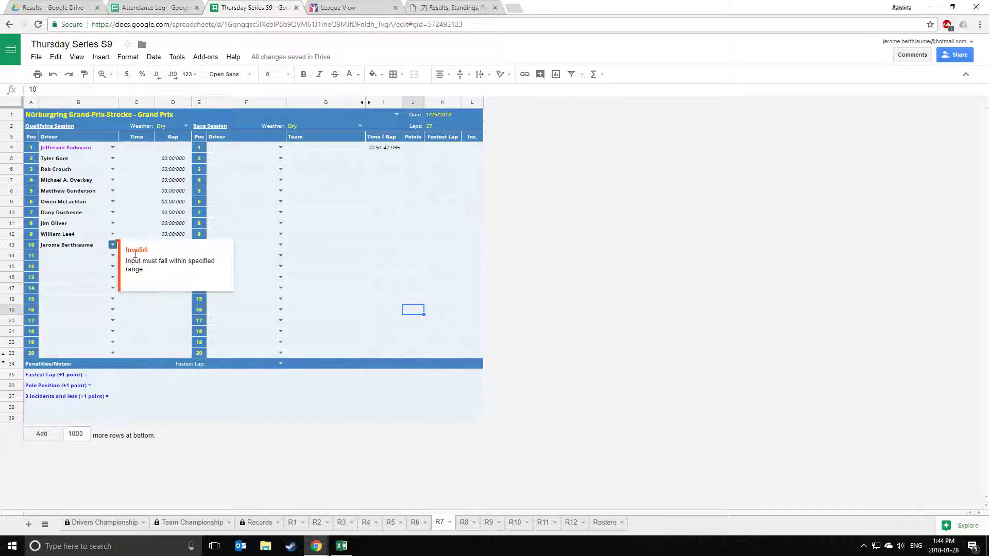
{"action": "left_click", "coordinate": [418, 256]}
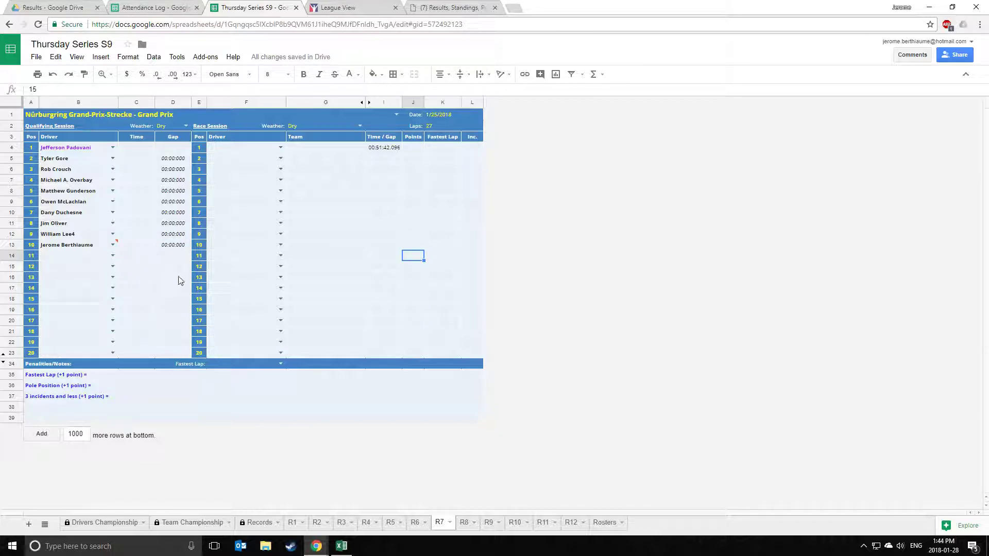
{"action": "left_click", "coordinate": [322, 249]}
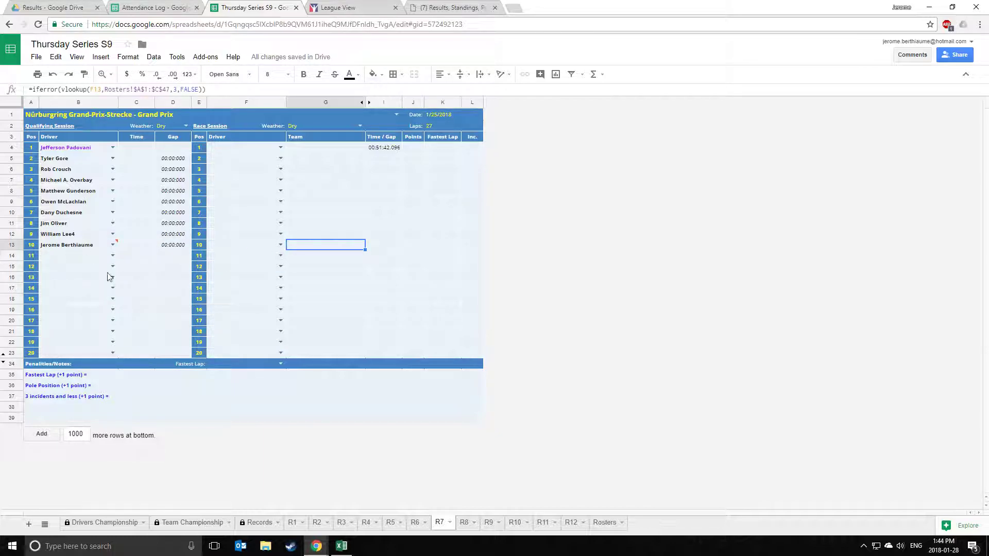
{"action": "left_click", "coordinate": [604, 523]}
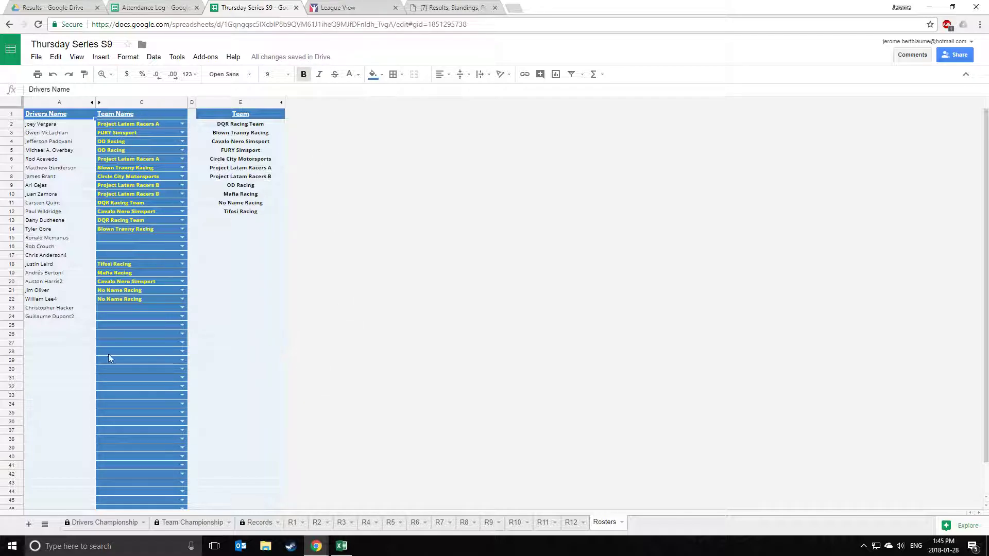
Add the same driver's name in Rosters cell A25, then go back to R7.
{"action": "left_click", "coordinate": [44, 326]}
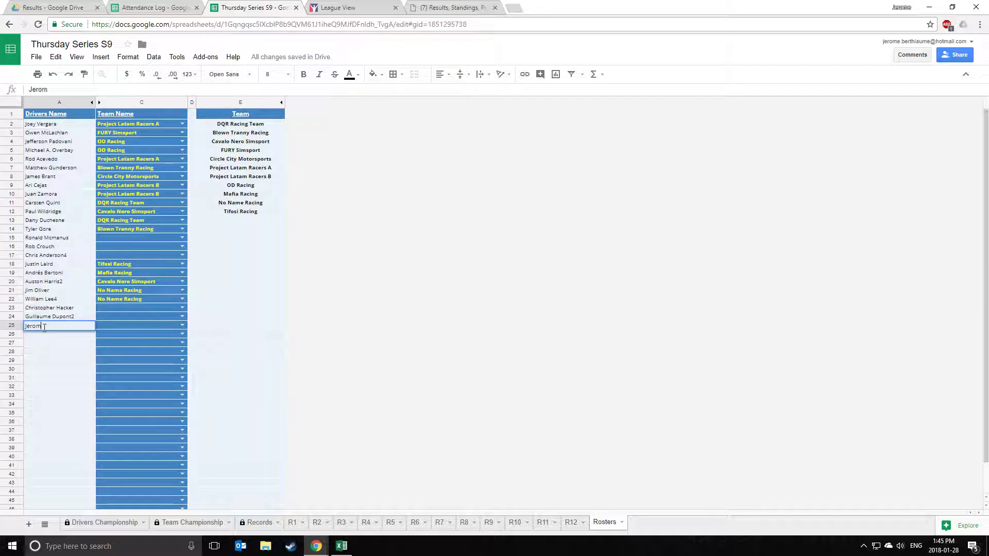
{"action": "key", "text": "Return"}
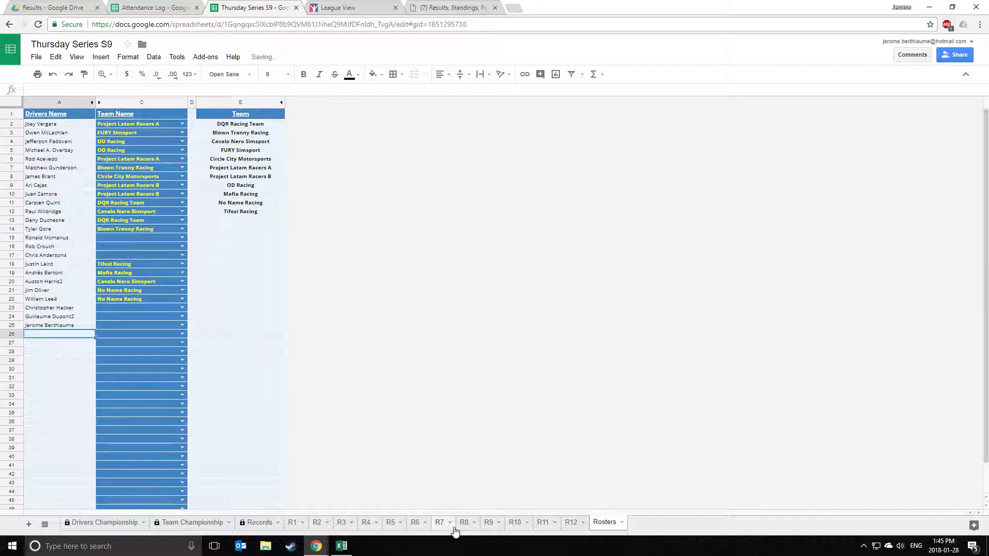
{"action": "left_click", "coordinate": [441, 523]}
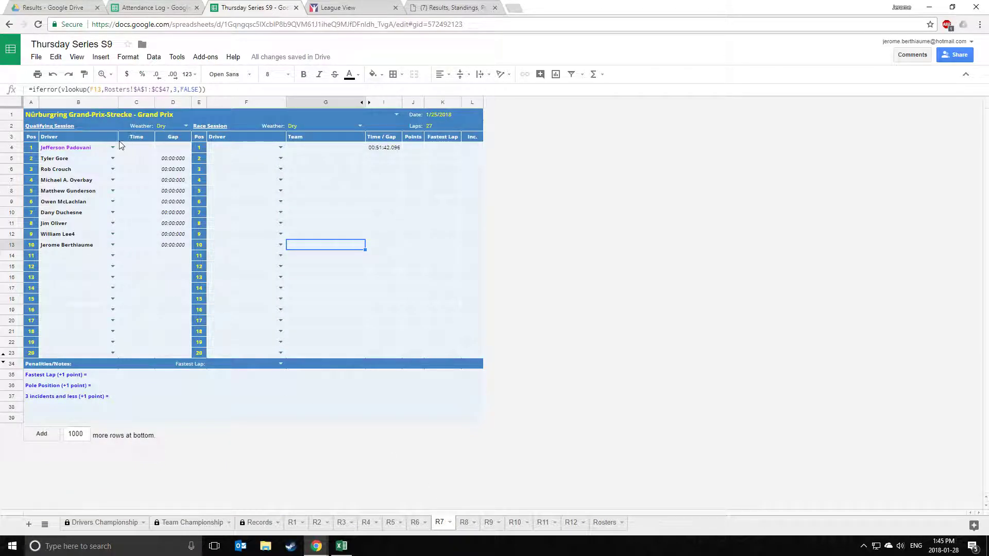
Check the position 9 driver dropdown, then clear the tenth qualifier in B13.
{"action": "left_click", "coordinate": [143, 250]}
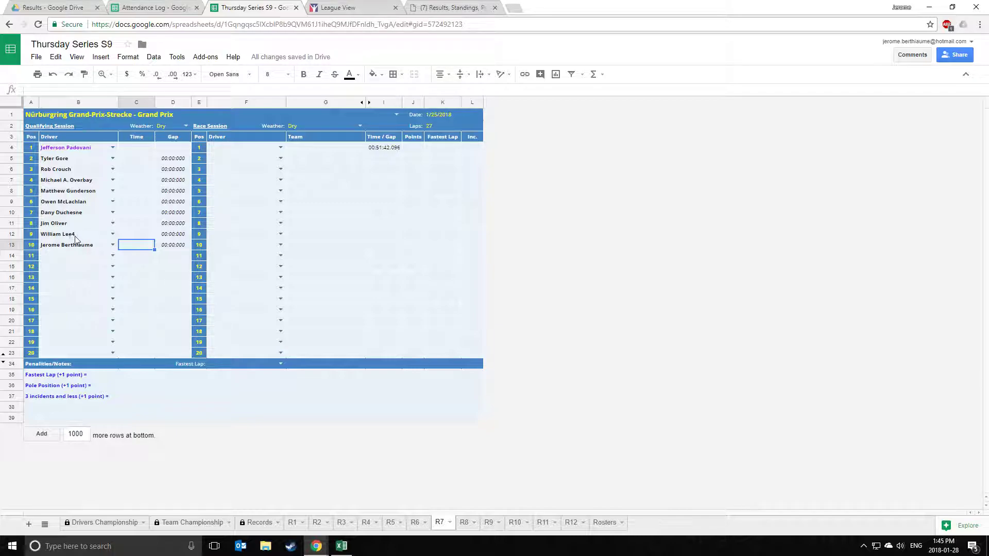
{"action": "left_click", "coordinate": [112, 235]}
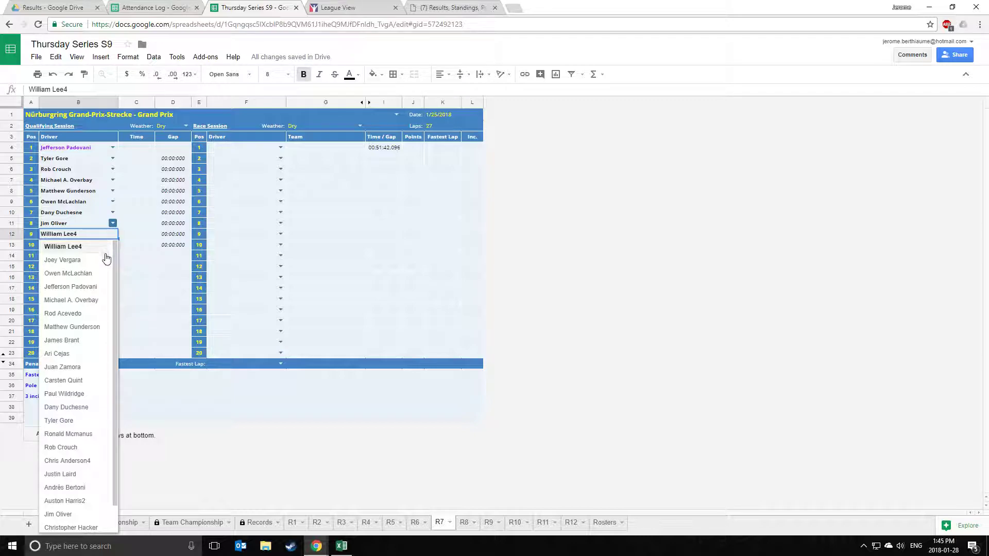
{"action": "scroll", "coordinate": [114, 261], "scroll_direction": "down", "scroll_amount": 2}
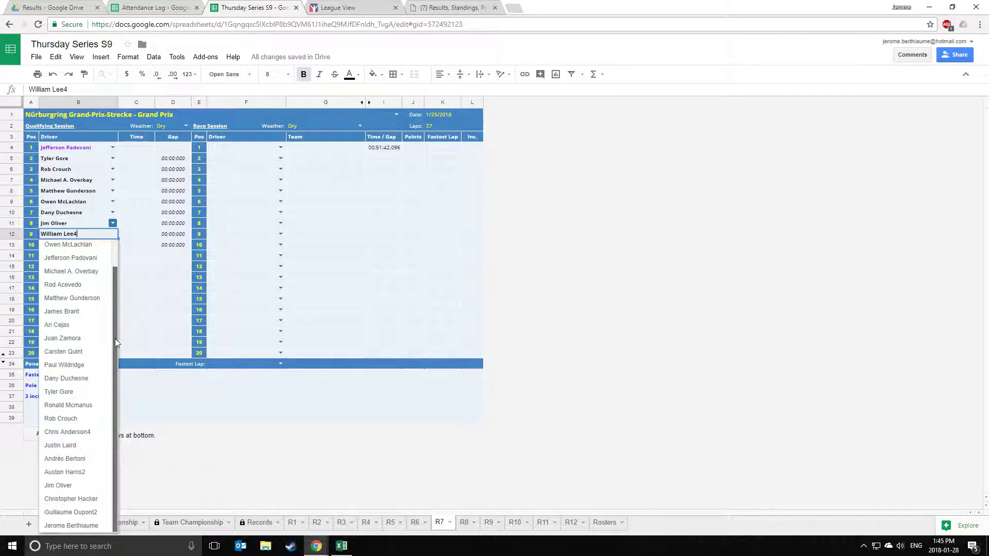
{"action": "left_click", "coordinate": [159, 297]}
{"action": "left_click", "coordinate": [81, 247]}
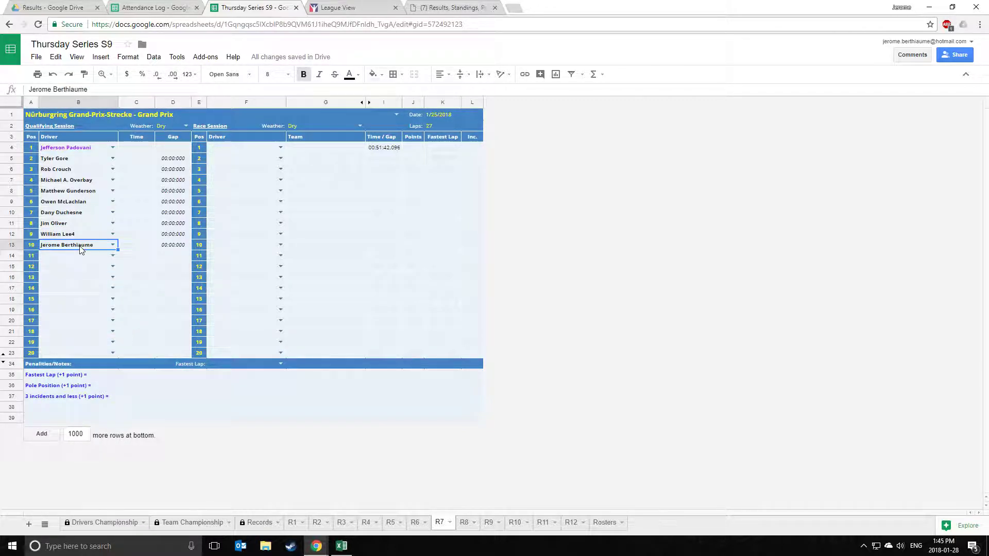
{"action": "key", "text": "Delete"}
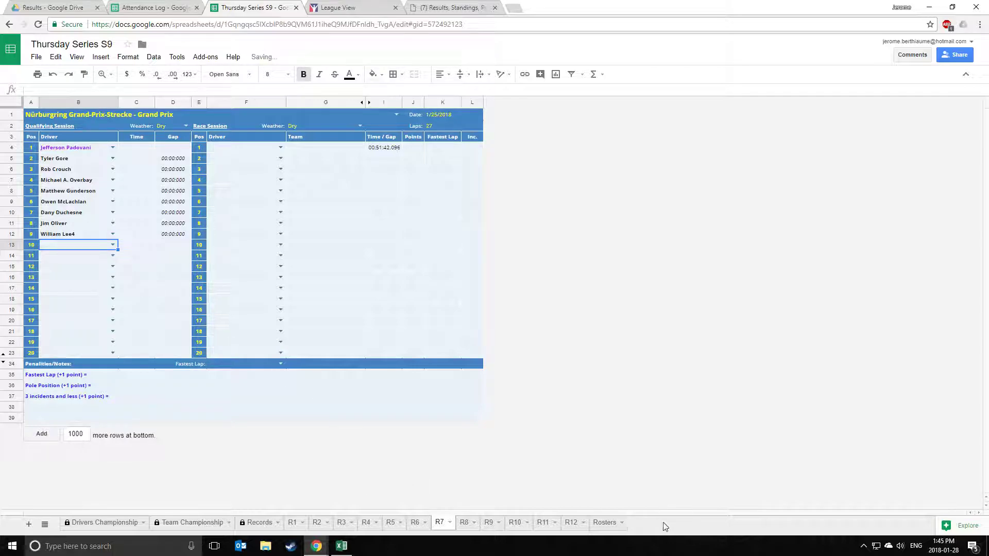
Verify the new Rosters entry and the team lookup formulas in G11, G13 and G14.
{"action": "left_click", "coordinate": [603, 522]}
{"action": "left_click", "coordinate": [59, 327]}
{"action": "left_click", "coordinate": [440, 523]}
{"action": "left_click", "coordinate": [333, 242]}
{"action": "left_click", "coordinate": [345, 226]}
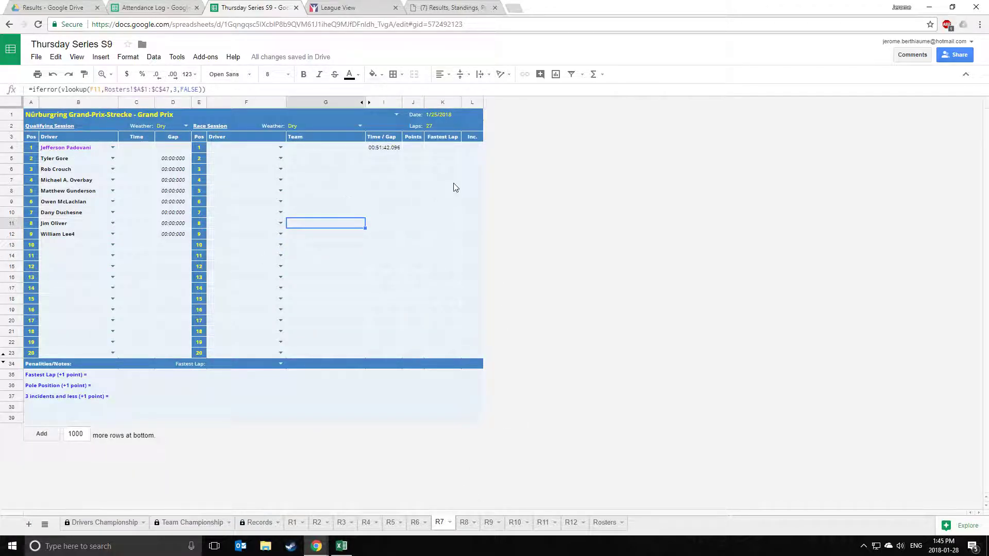
{"action": "left_click", "coordinate": [446, 248]}
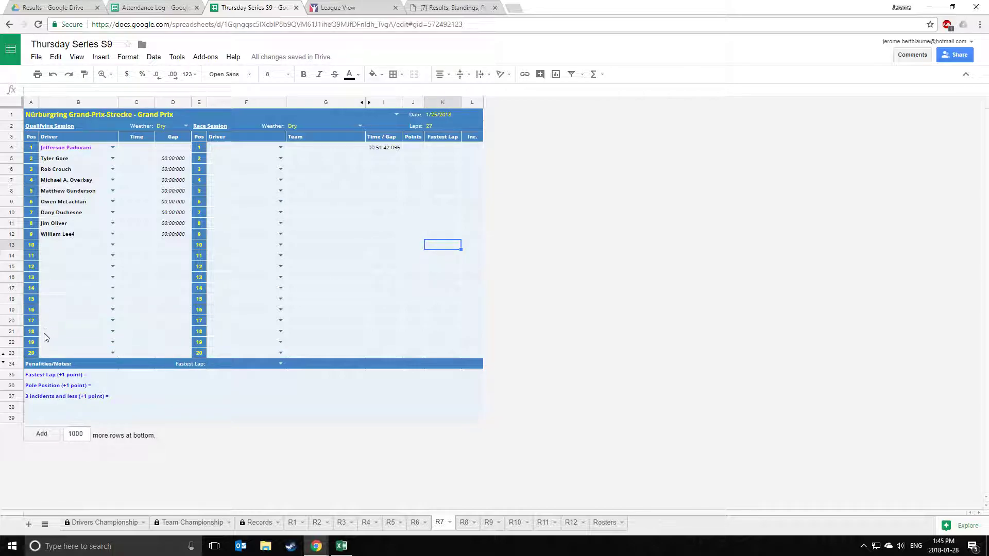
{"action": "left_click", "coordinate": [347, 257]}
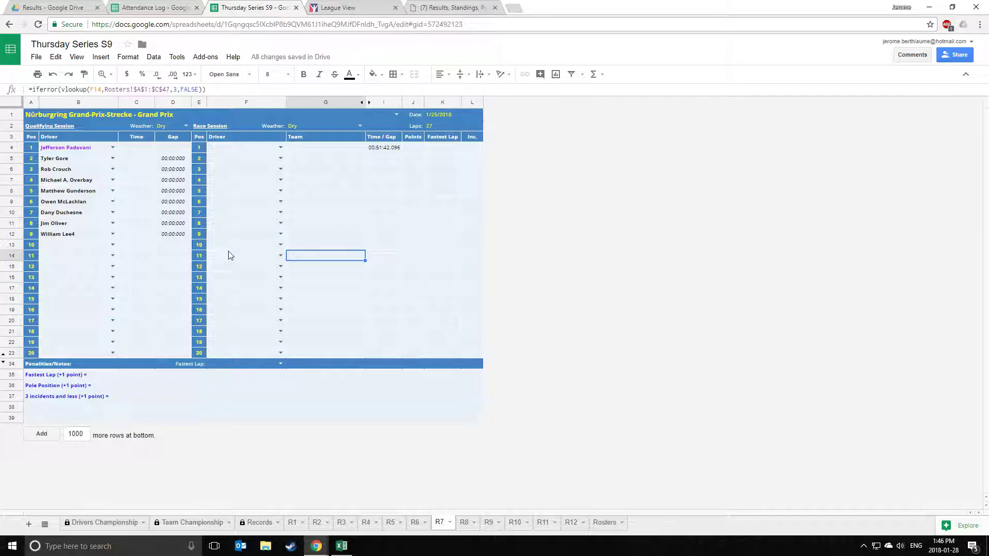
{"action": "left_click", "coordinate": [380, 226]}
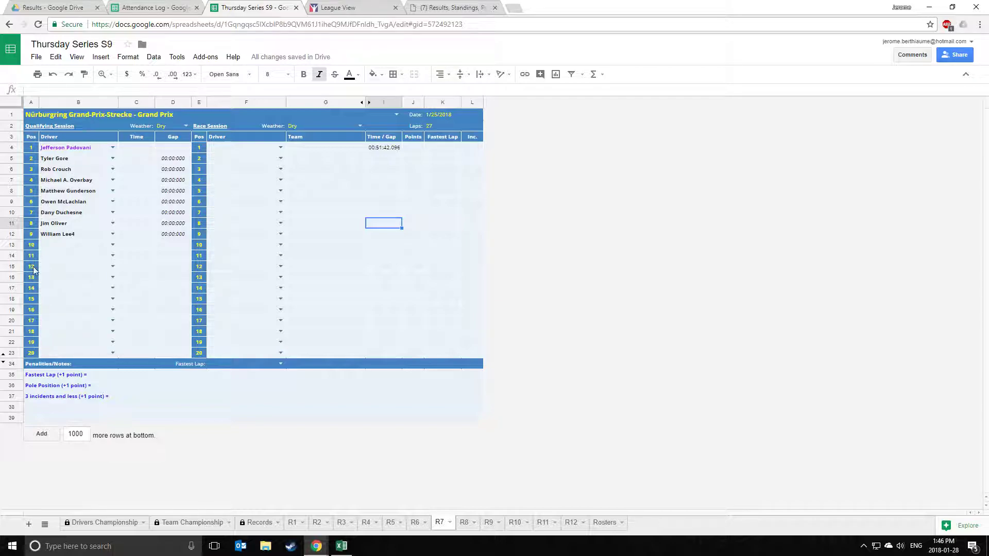
Hide rows 16–23 on R7 and select the qualifying times C4:C12.
{"action": "left_click", "coordinate": [13, 278]}
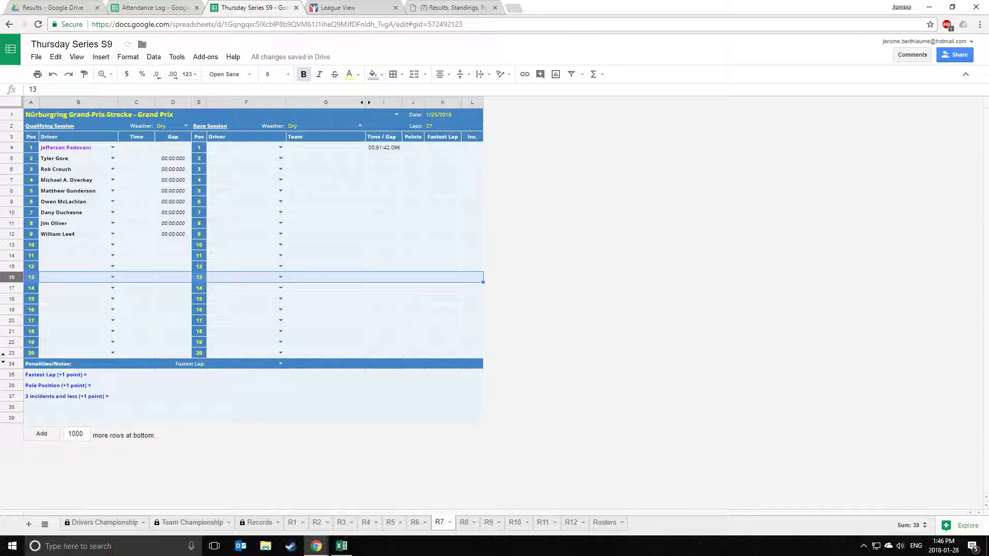
{"action": "left_click", "coordinate": [15, 355], "text": "shift"}
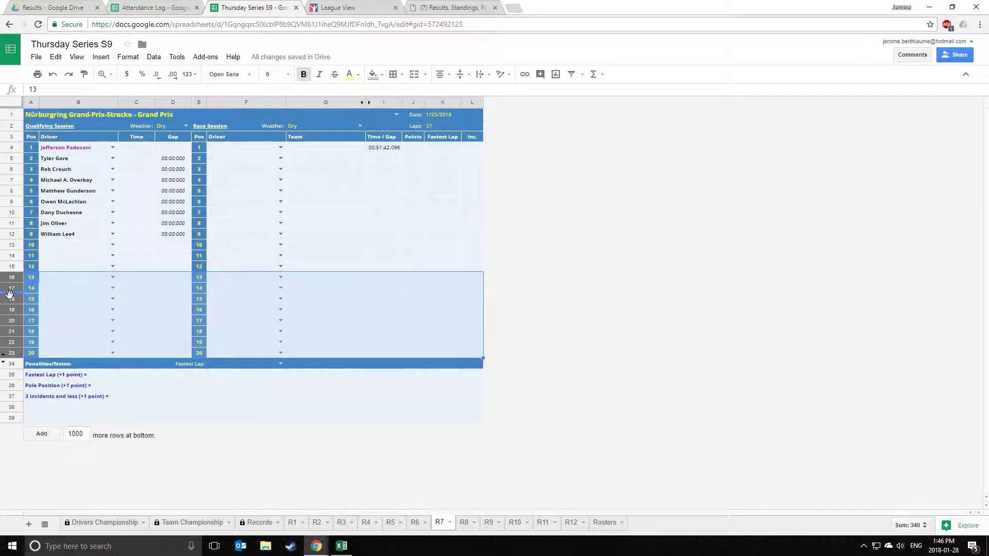
{"action": "right_click", "coordinate": [9, 294]}
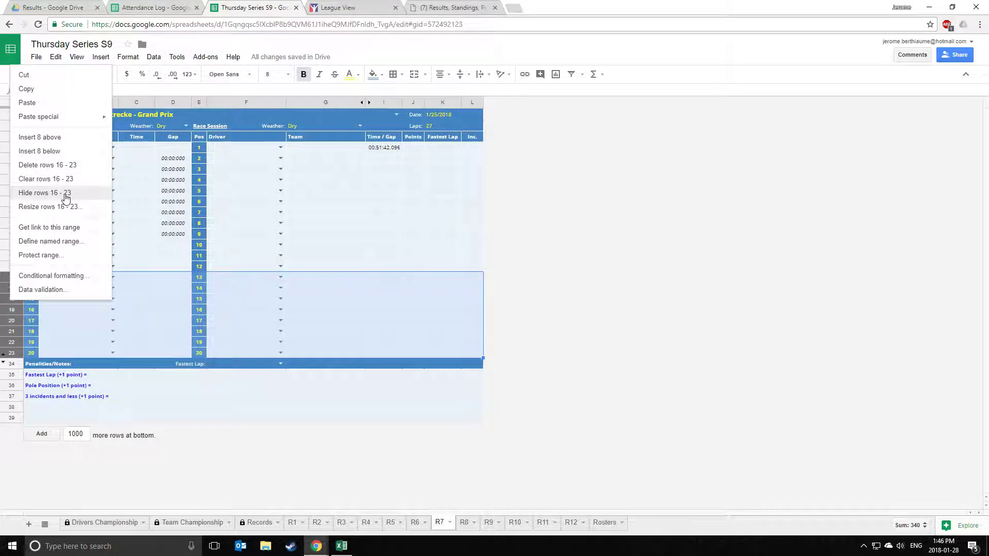
{"action": "left_click", "coordinate": [66, 194]}
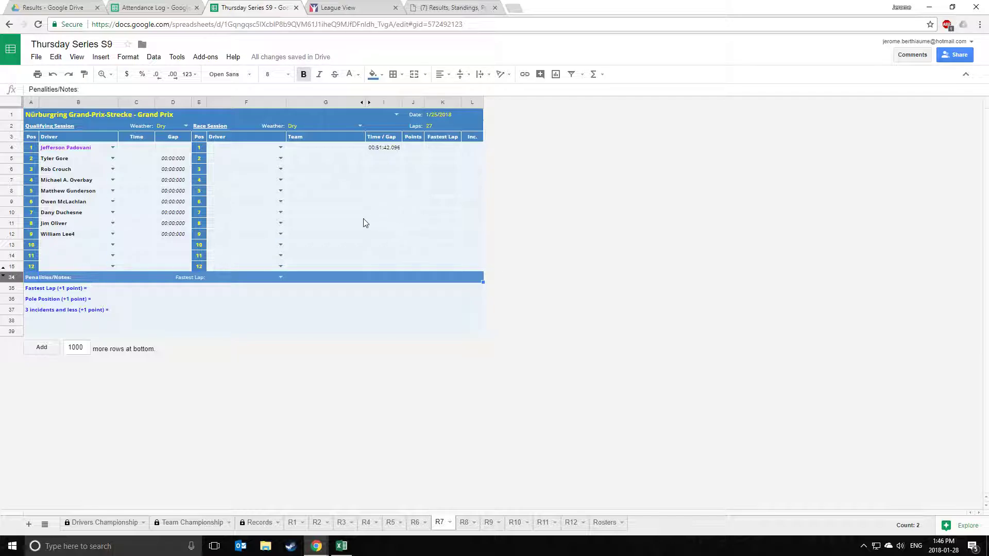
{"action": "left_click", "coordinate": [350, 217]}
{"action": "left_click_drag", "start_coordinate": [137, 148], "coordinate": [136, 235]}
In Excel, scroll to column Q and select the fastest lap times Q11:Q19.
{"action": "left_click", "coordinate": [342, 545]}
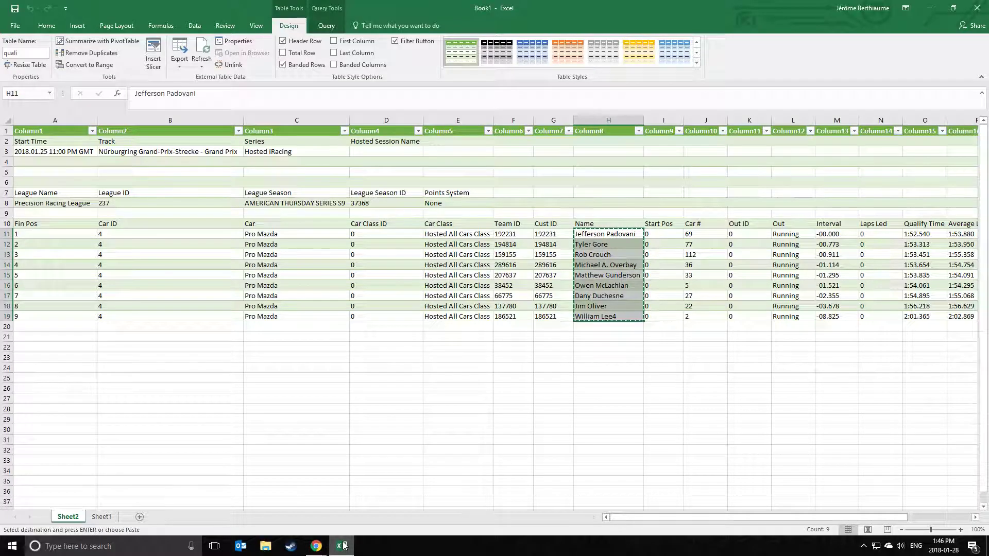
{"action": "left_click_drag", "start_coordinate": [672, 518], "coordinate": [702, 520]}
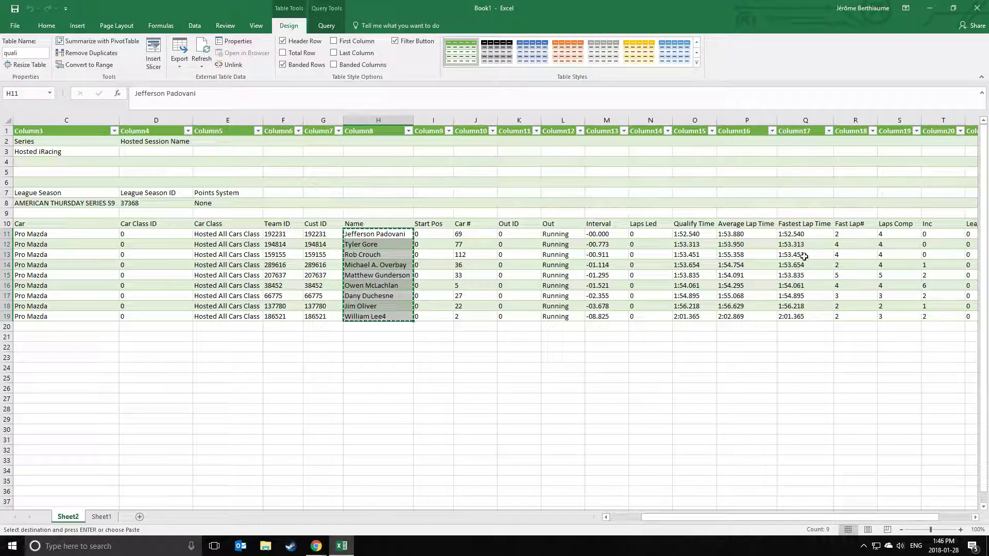
{"action": "left_click_drag", "start_coordinate": [798, 234], "coordinate": [799, 316]}
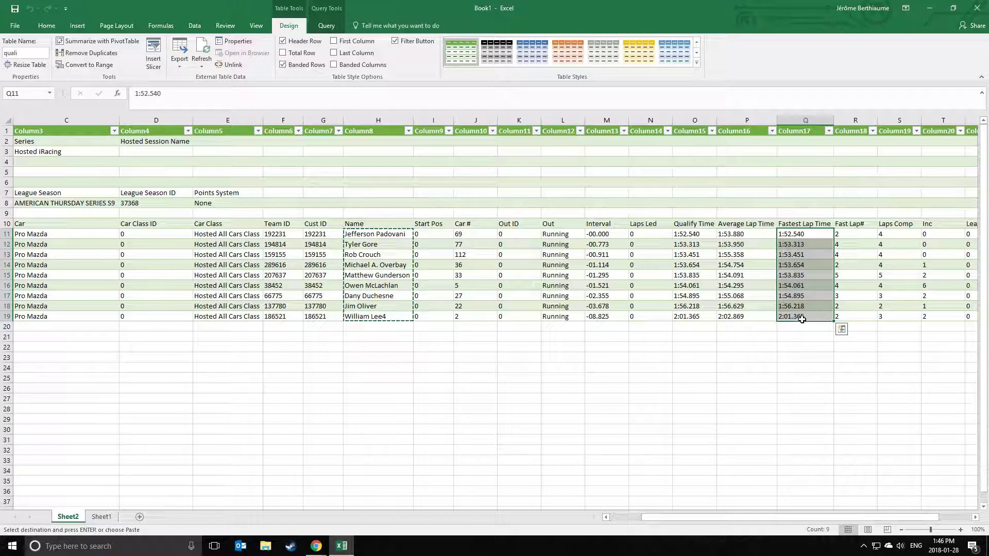
{"action": "left_click", "coordinate": [811, 334]}
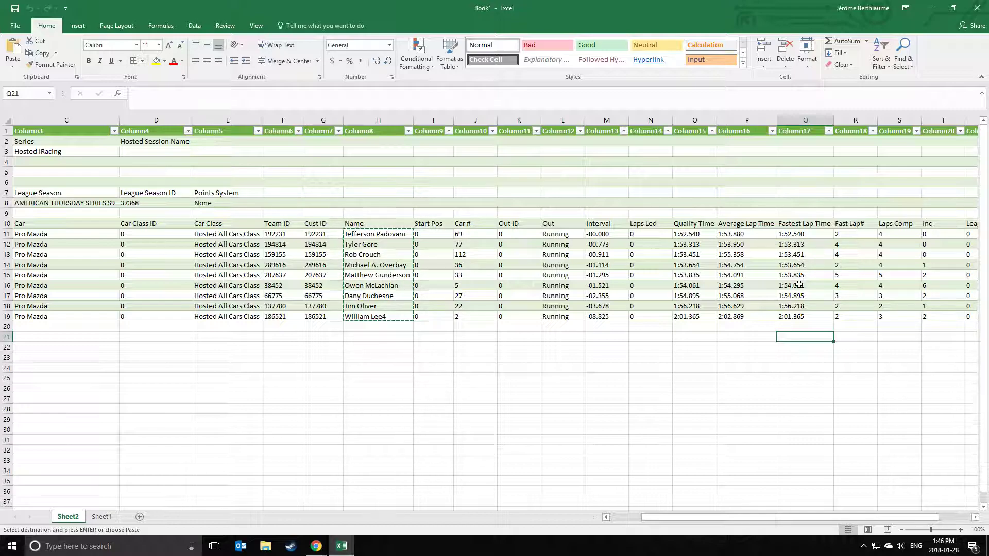
Prefix the fastest lap times in Q11–Q15 with 00:0 so they become time values.
{"action": "double_click", "coordinate": [786, 236]}
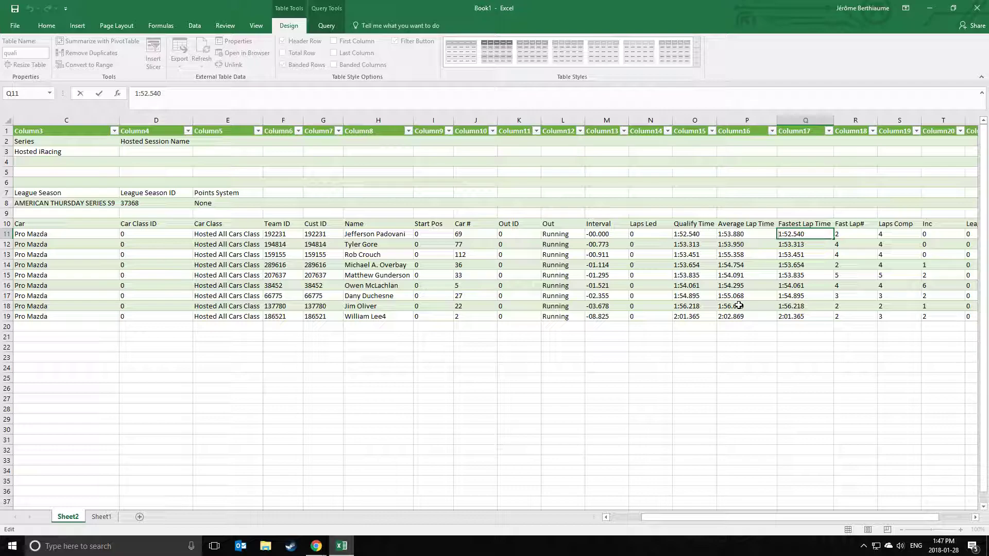
{"action": "type", "text": "00:0"}
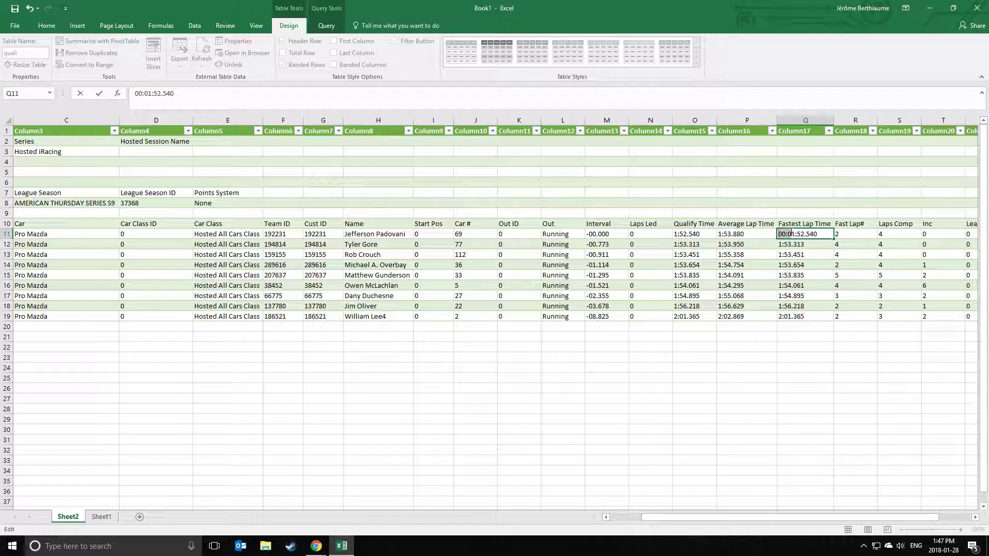
{"action": "double_click", "coordinate": [787, 244]}
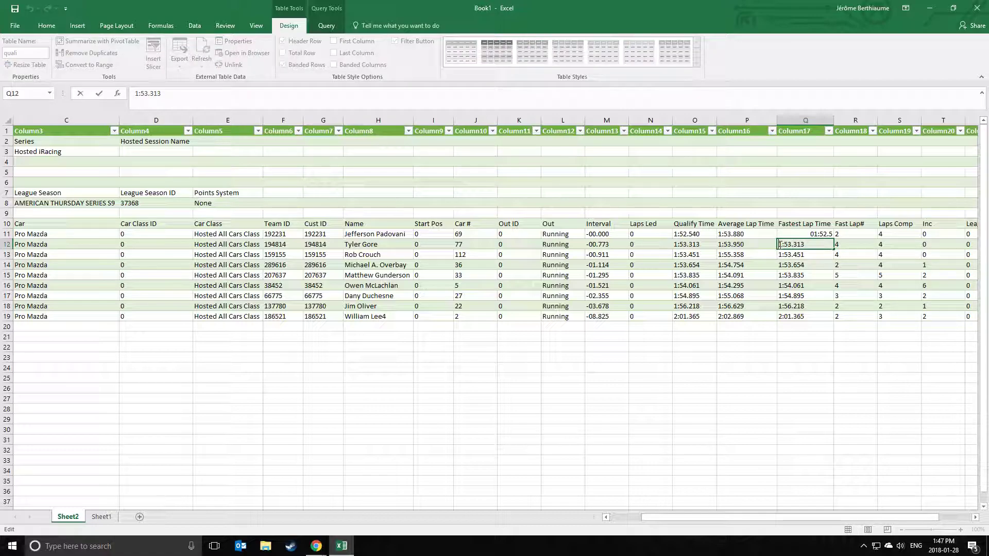
{"action": "double_click", "coordinate": [781, 254]}
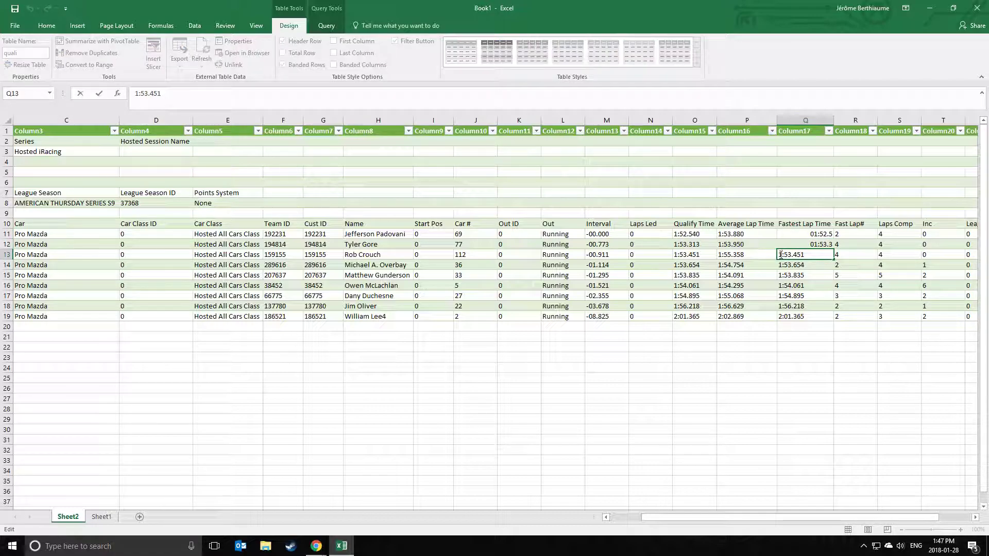
{"action": "double_click", "coordinate": [780, 265]}
{"action": "type", "text": "00:0"}
{"action": "key", "text": "Return"}
{"action": "double_click", "coordinate": [781, 275]}
{"action": "type", "text": "00:0"}
{"action": "key", "text": "Return"}
Prefix the remaining lap times in Q16–Q19 with 00:0 to convert them to times.
{"action": "double_click", "coordinate": [786, 287]}
{"action": "type", "text": "00:0"}
{"action": "key", "text": "Return"}
{"action": "double_click", "coordinate": [776, 295]}
{"action": "type", "text": "00:0"}
{"action": "key", "text": "Return"}
{"action": "double_click", "coordinate": [780, 305]}
{"action": "type", "text": "00:0"}
{"action": "key", "text": "Return"}
{"action": "double_click", "coordinate": [781, 316]}
{"action": "type", "text": "00:0"}
{"action": "key", "text": "Return"}
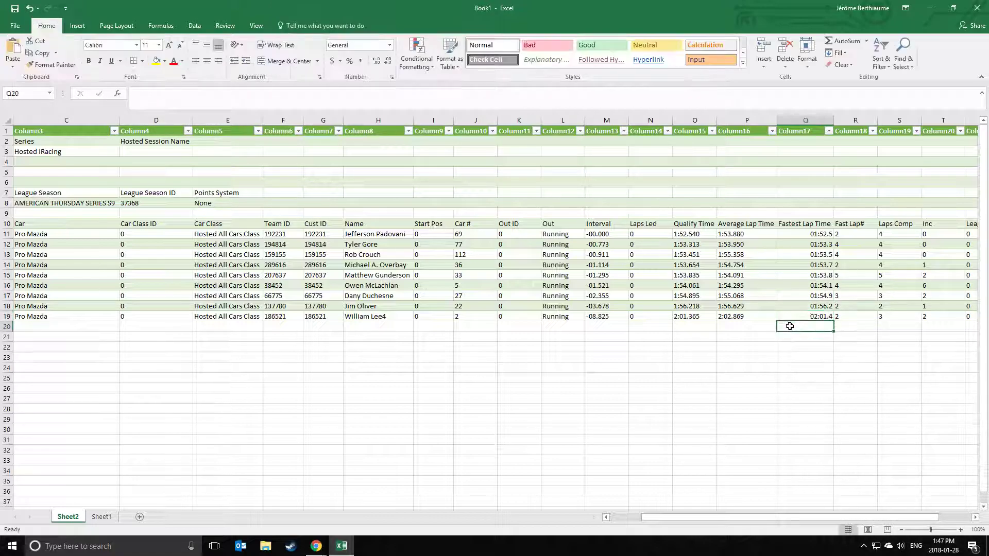
Select the converted Fastest Lap Time range Q11:Q19.
{"action": "left_click_drag", "start_coordinate": [809, 234], "coordinate": [806, 320]}
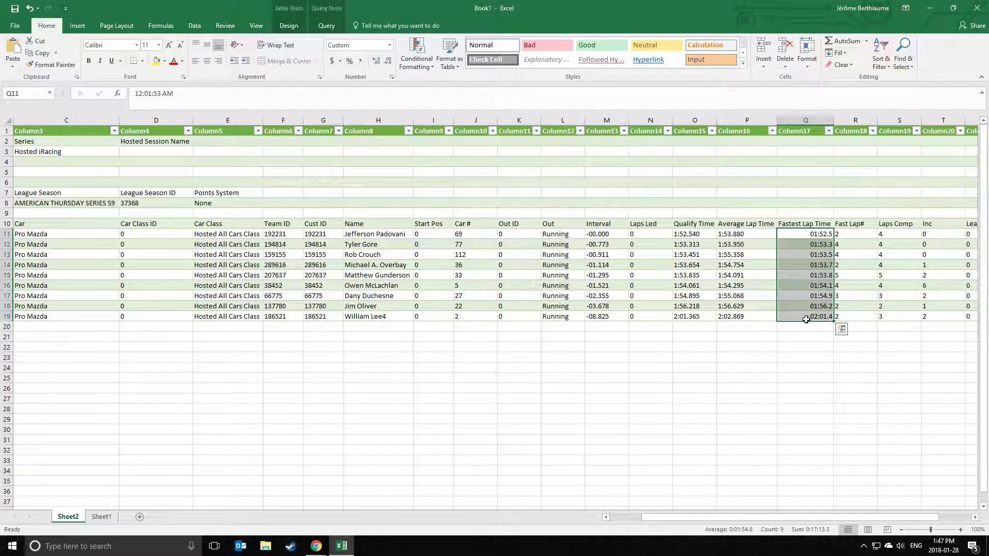
{"action": "left_click", "coordinate": [781, 332]}
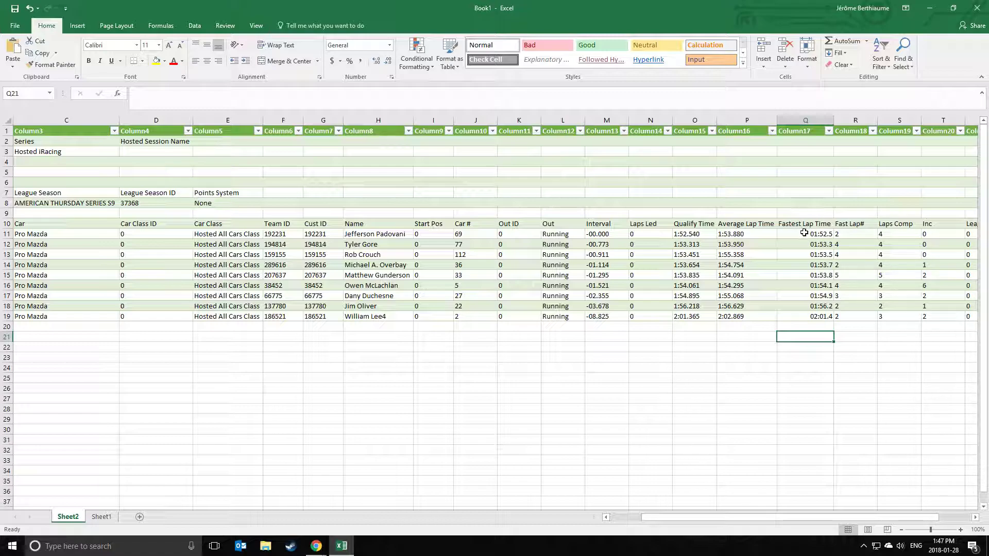
{"action": "left_click_drag", "start_coordinate": [804, 233], "coordinate": [805, 316]}
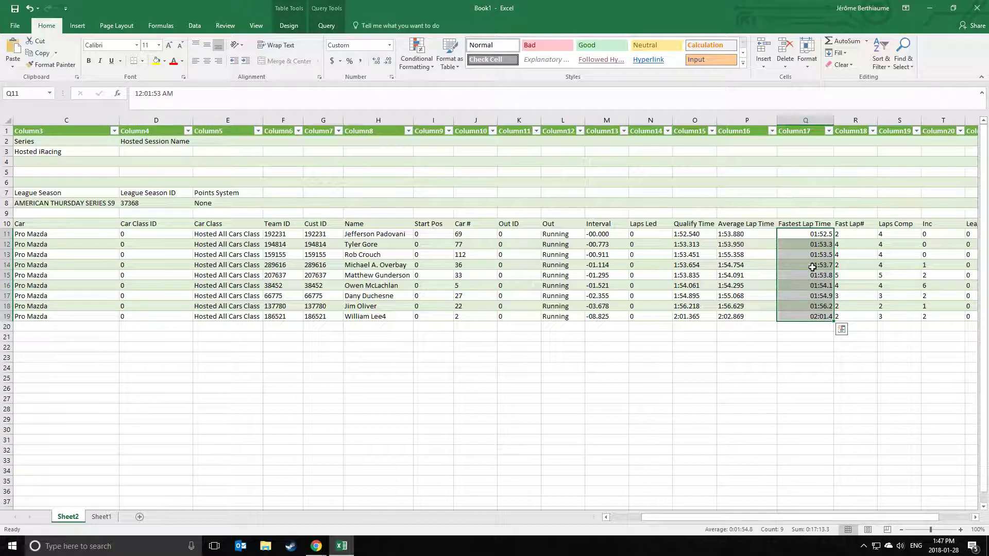
Format Q11:Q19 as hh:mm:ss.000 (e.g. 00:01:52.540) and copy the nine lap times.
{"action": "right_click", "coordinate": [817, 317]}
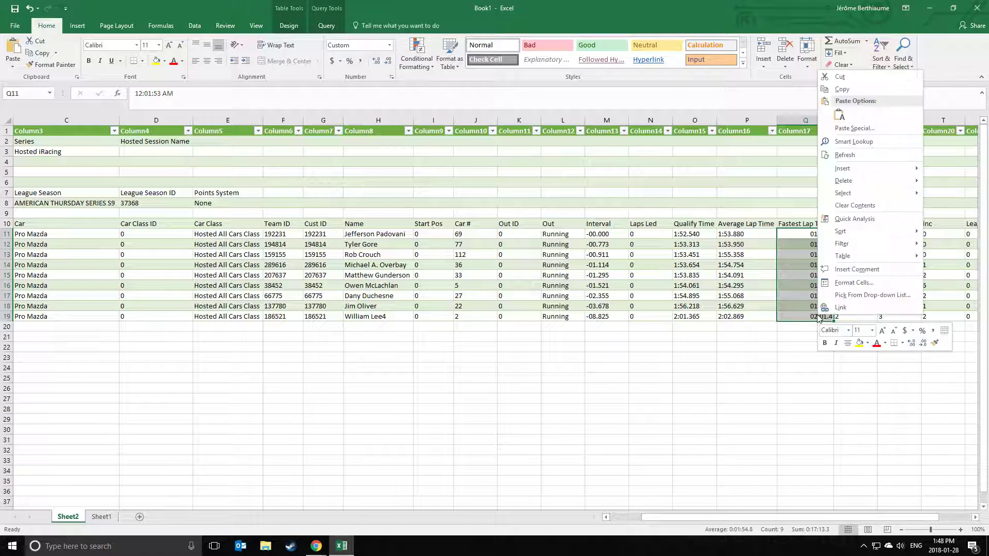
{"action": "left_click", "coordinate": [848, 287]}
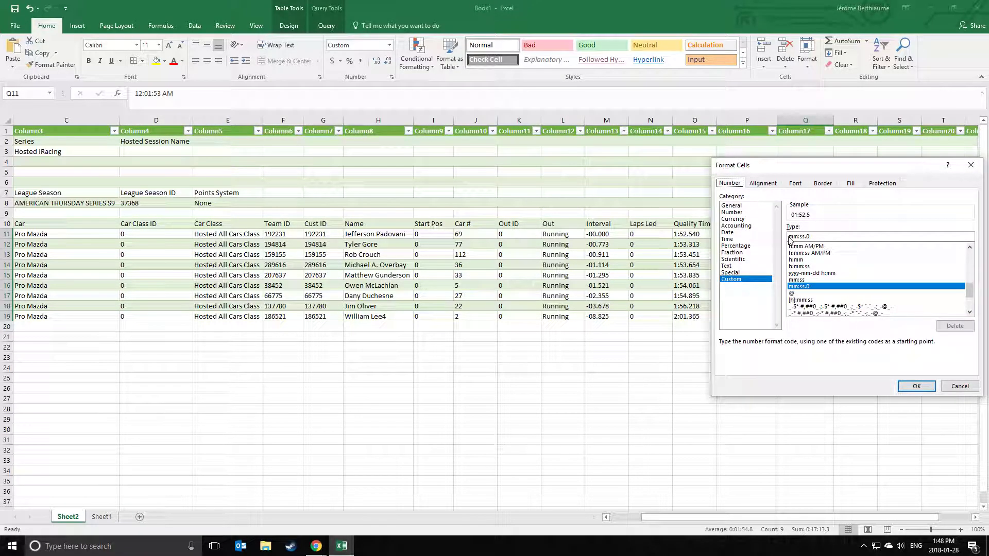
{"action": "left_click", "coordinate": [789, 237]}
{"action": "type", "text": "hh:"}
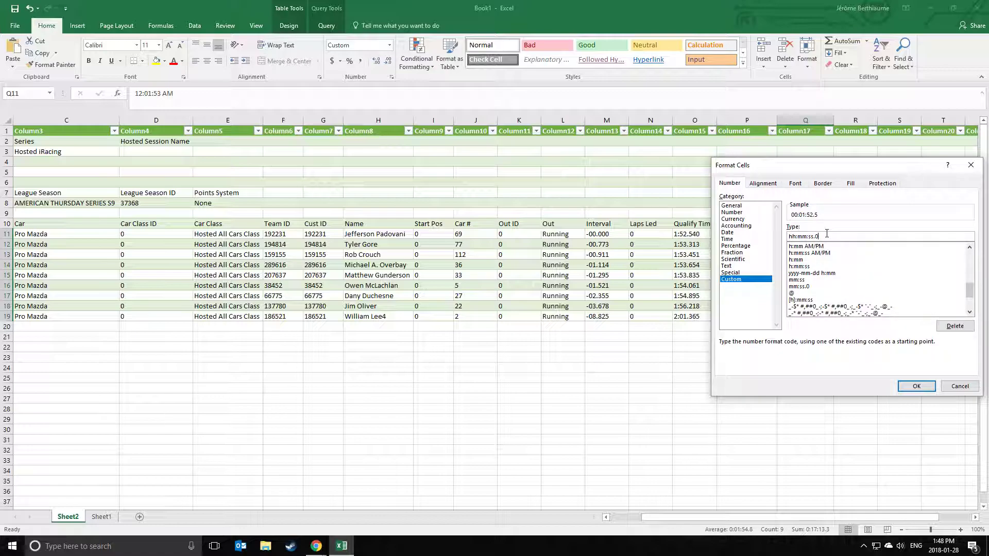
{"action": "left_click", "coordinate": [916, 387]}
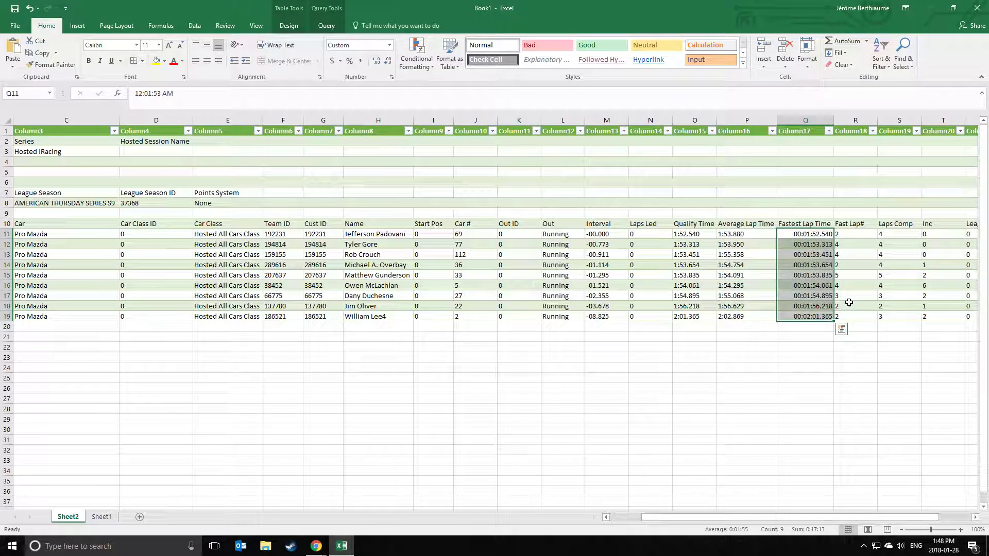
{"action": "right_click", "coordinate": [819, 276]}
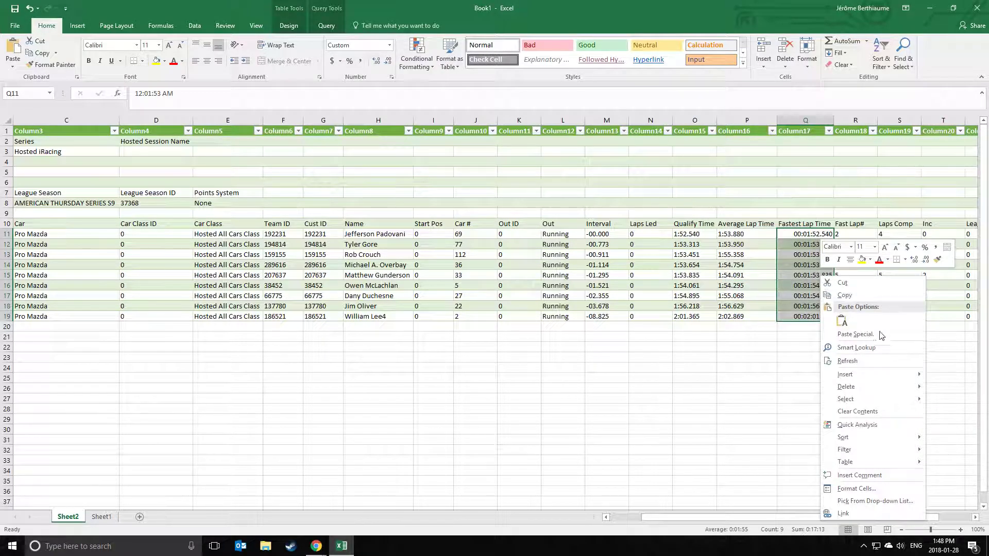
{"action": "left_click", "coordinate": [847, 300]}
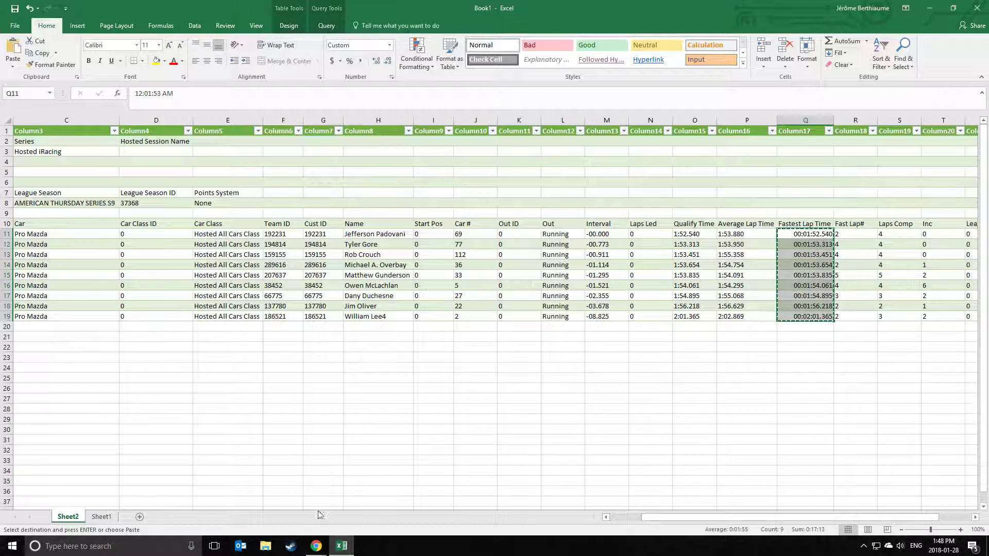
Paste the lap times into R7 cell C4 as values only (01:52.540 to 02:01.365), then go back to Excel.
{"action": "mouse_move", "coordinate": [315, 546]}
{"action": "left_click", "coordinate": [225, 507]}
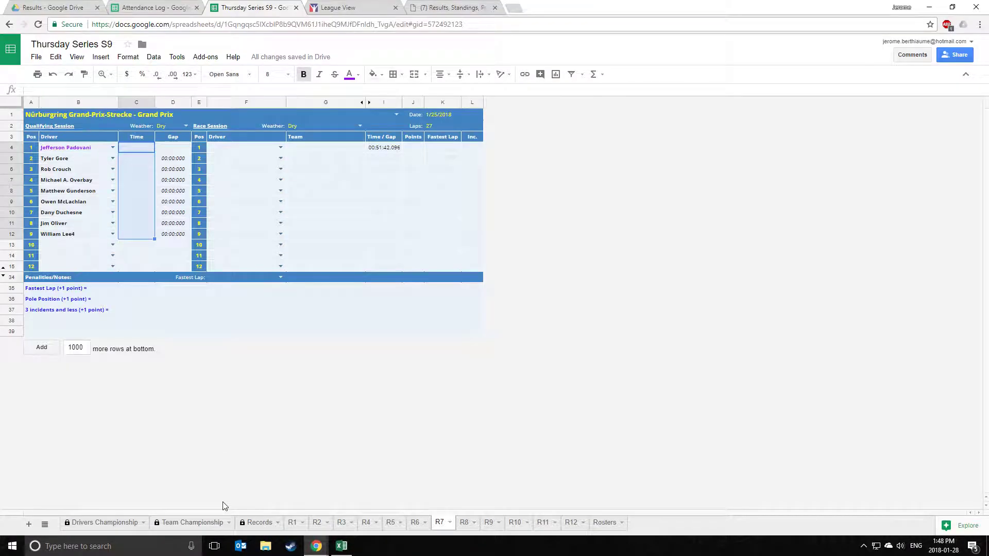
{"action": "left_click", "coordinate": [138, 149]}
{"action": "right_click", "coordinate": [138, 149]}
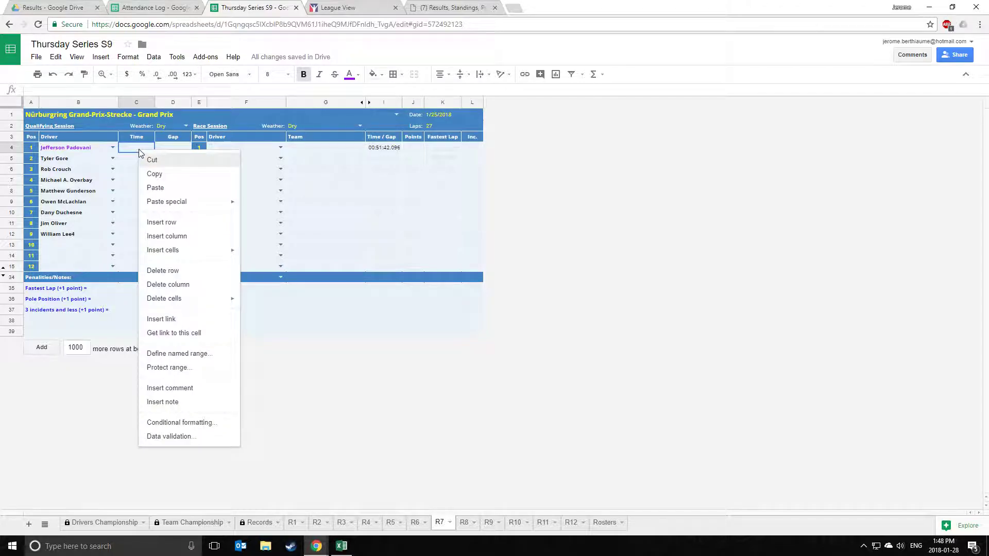
{"action": "mouse_move", "coordinate": [186, 206]}
{"action": "left_click", "coordinate": [273, 206]}
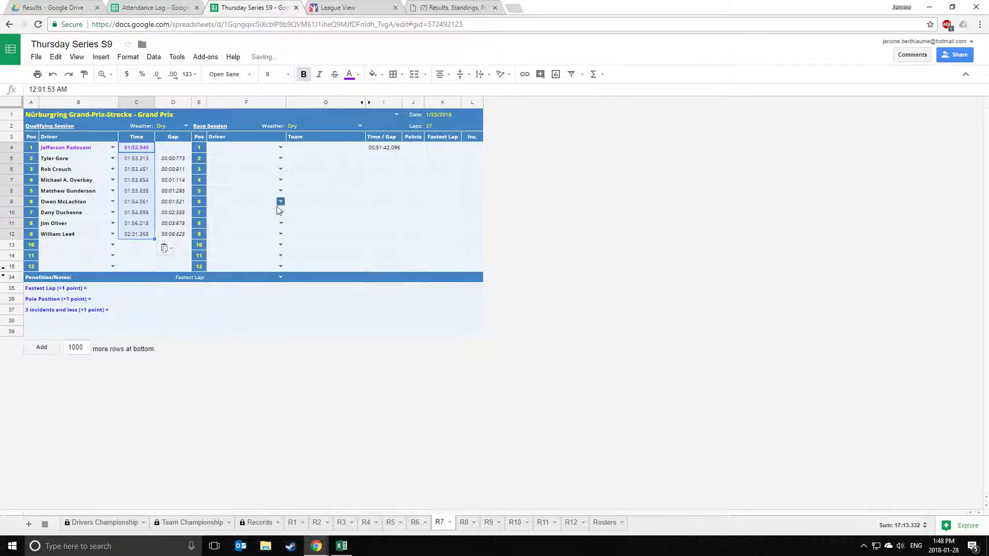
{"action": "left_click", "coordinate": [377, 217]}
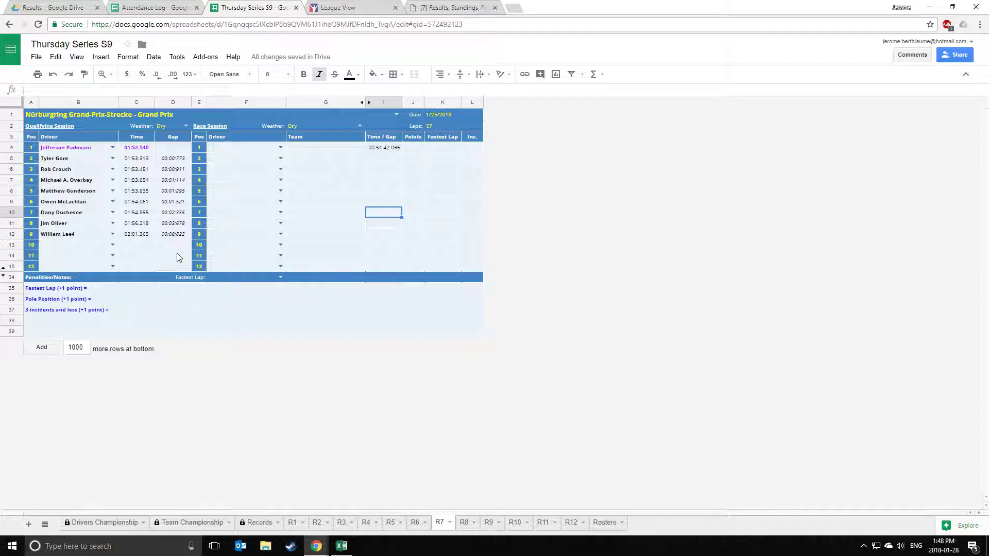
{"action": "left_click", "coordinate": [337, 160]}
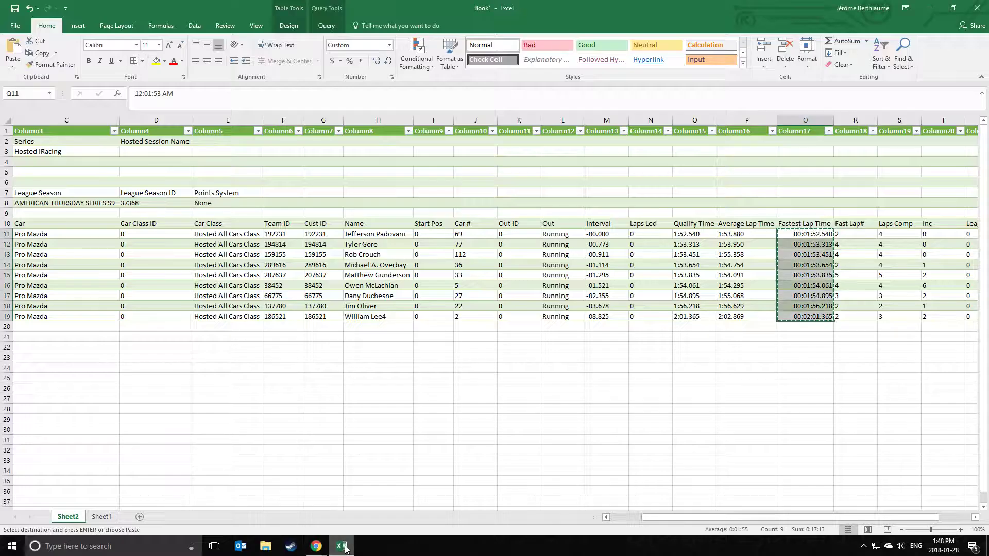
{"action": "left_click", "coordinate": [341, 546]}
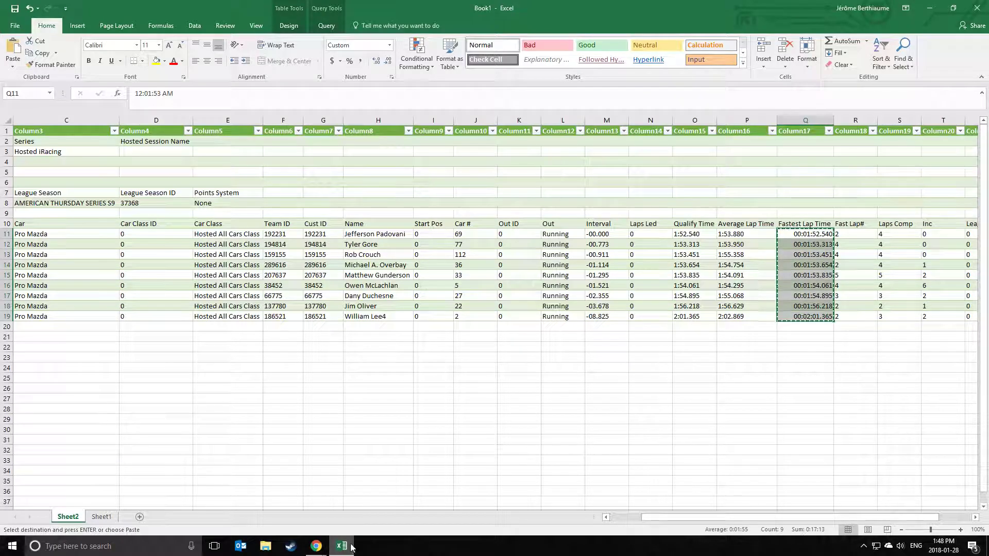
Import race.csv via Data > From Text/CSV and load it into a new Sheet3 table.
{"action": "left_click", "coordinate": [194, 26]}
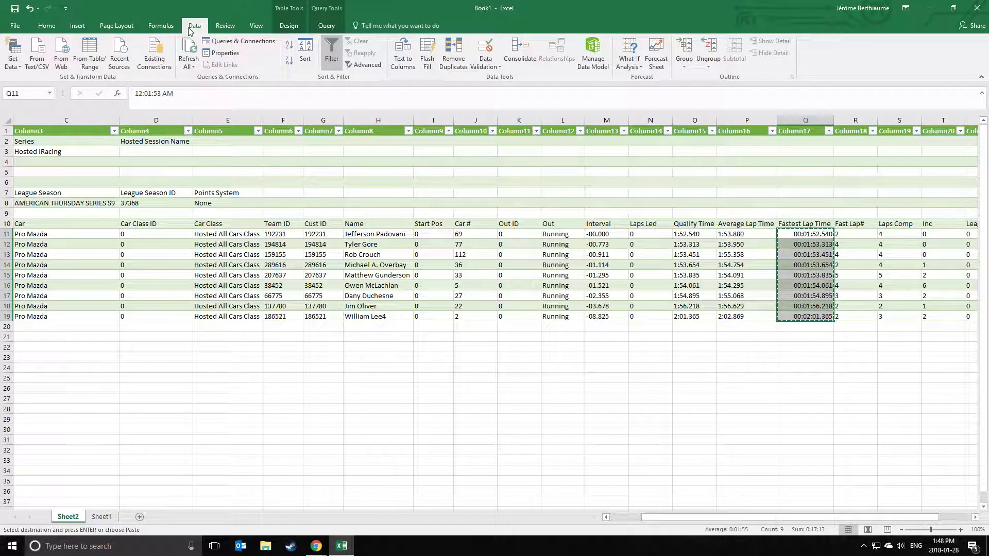
{"action": "left_click", "coordinate": [37, 60]}
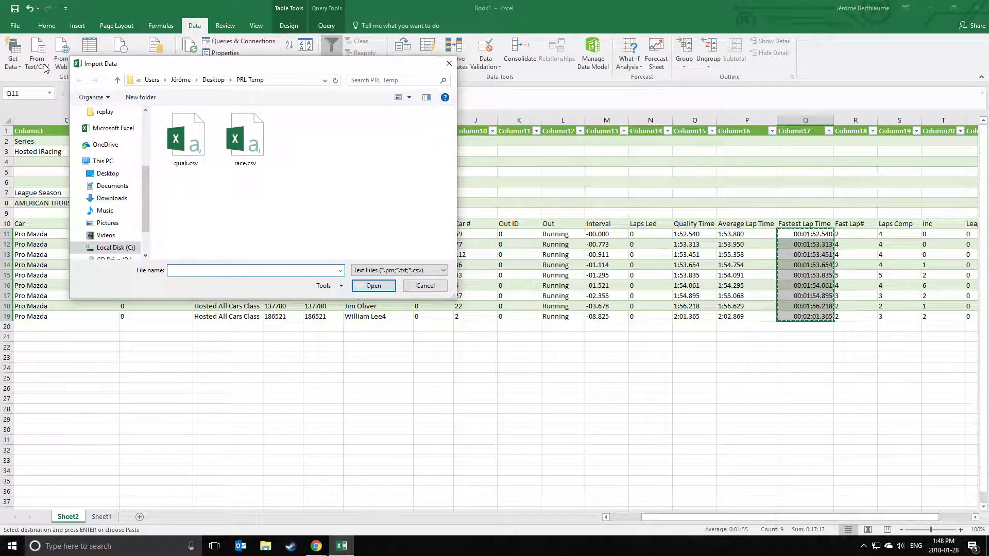
{"action": "left_click", "coordinate": [241, 141]}
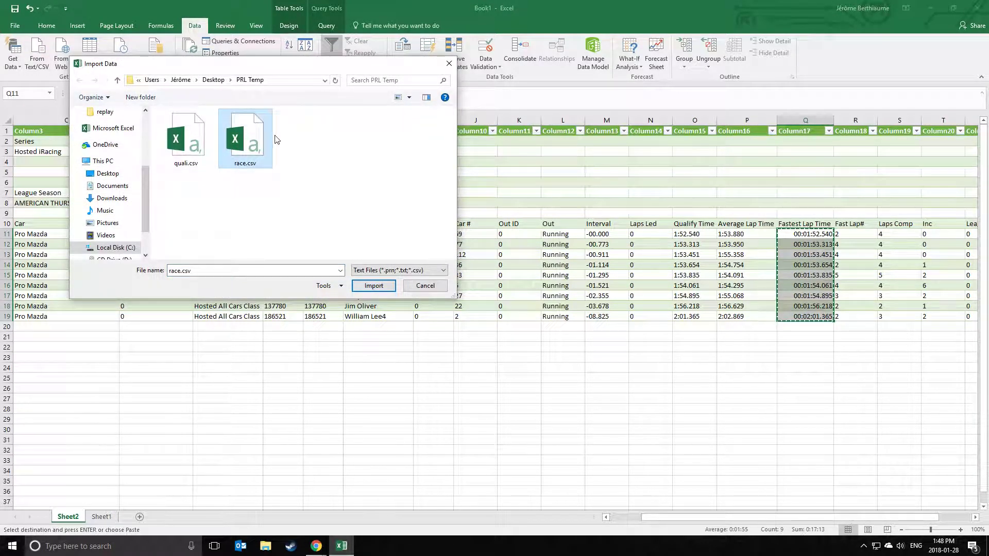
{"action": "left_click", "coordinate": [373, 285]}
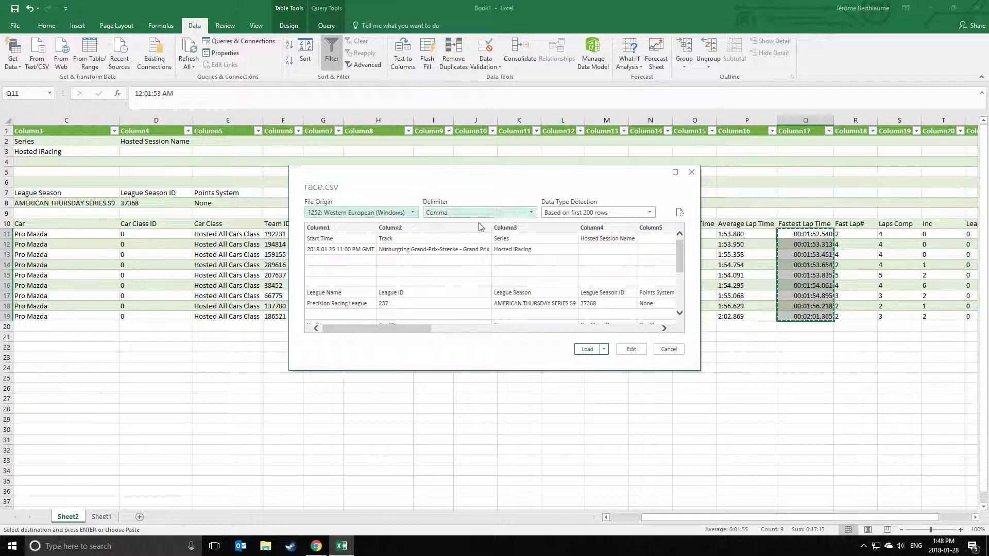
{"action": "left_click", "coordinate": [587, 349]}
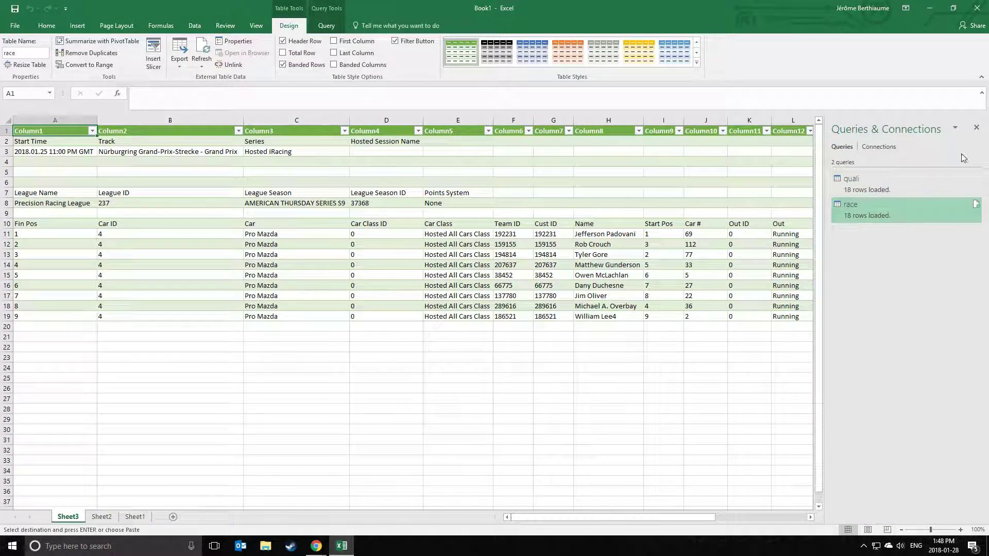
{"action": "left_click", "coordinate": [976, 129]}
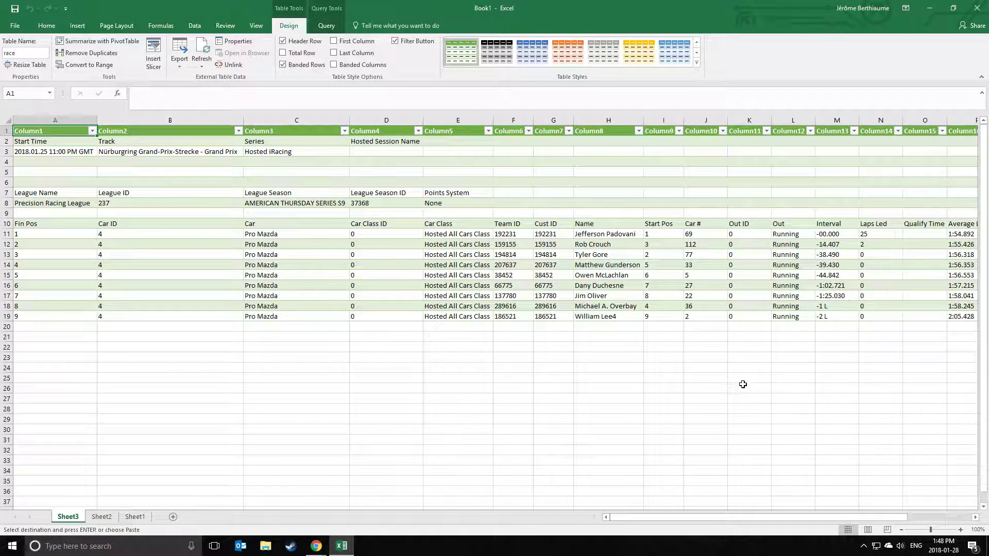
Copy the nine finishing driver names in H11:H19 and switch to the Thursday Series S9 spreadsheet.
{"action": "left_click_drag", "start_coordinate": [589, 237], "coordinate": [588, 315]}
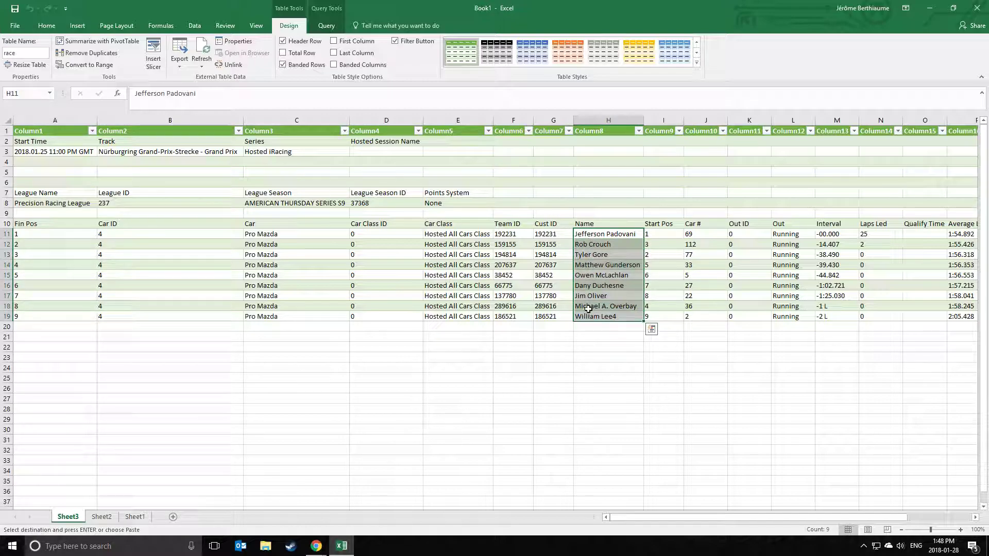
{"action": "right_click", "coordinate": [588, 313]}
{"action": "left_click", "coordinate": [632, 68]}
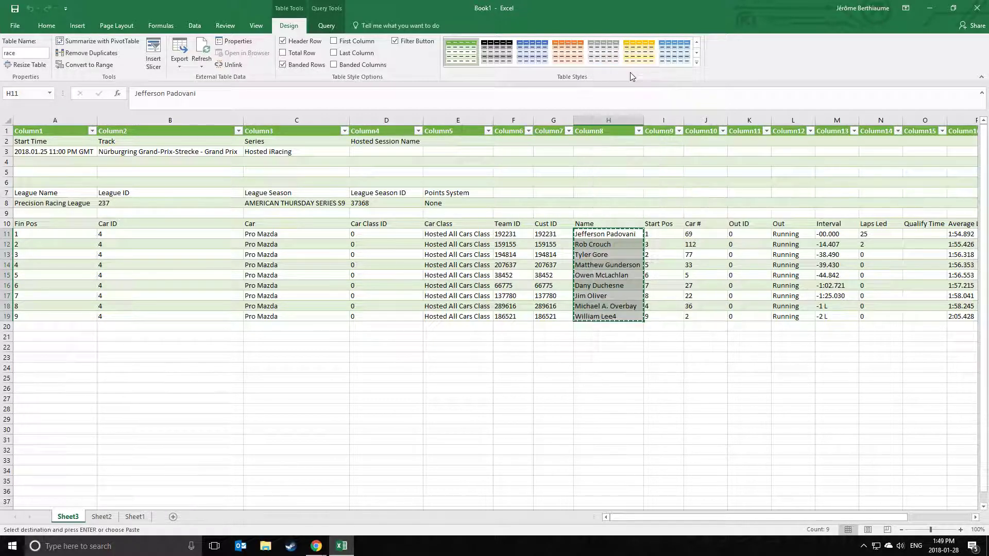
{"action": "mouse_move", "coordinate": [316, 546]}
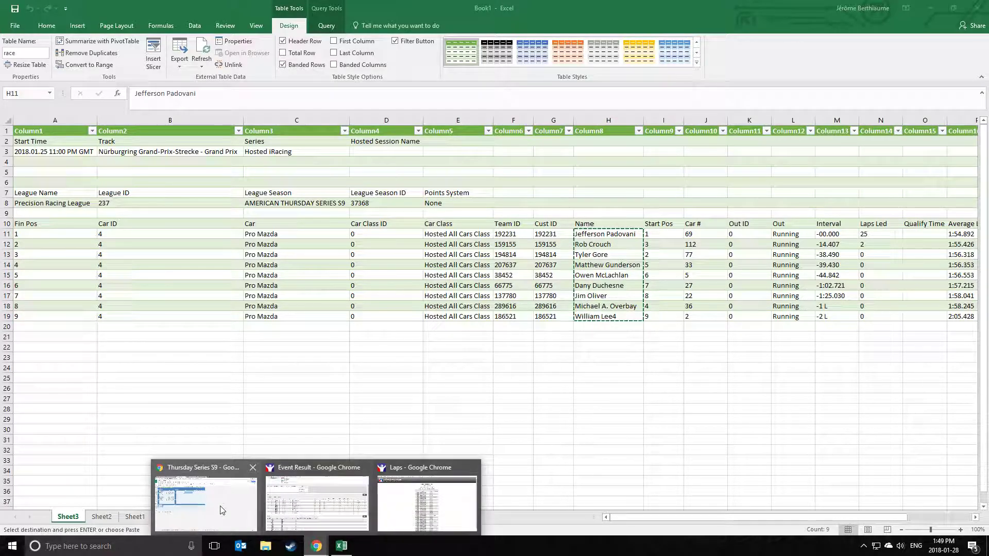
{"action": "left_click", "coordinate": [225, 510]}
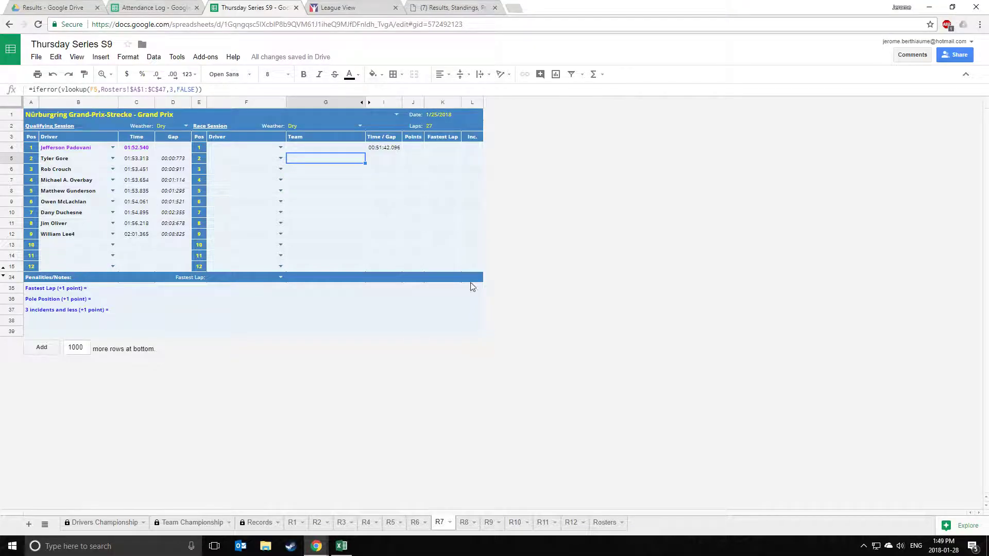
Paste the nine driver names into R7 cell F4 as values only.
{"action": "left_click", "coordinate": [244, 149]}
{"action": "right_click", "coordinate": [245, 149]}
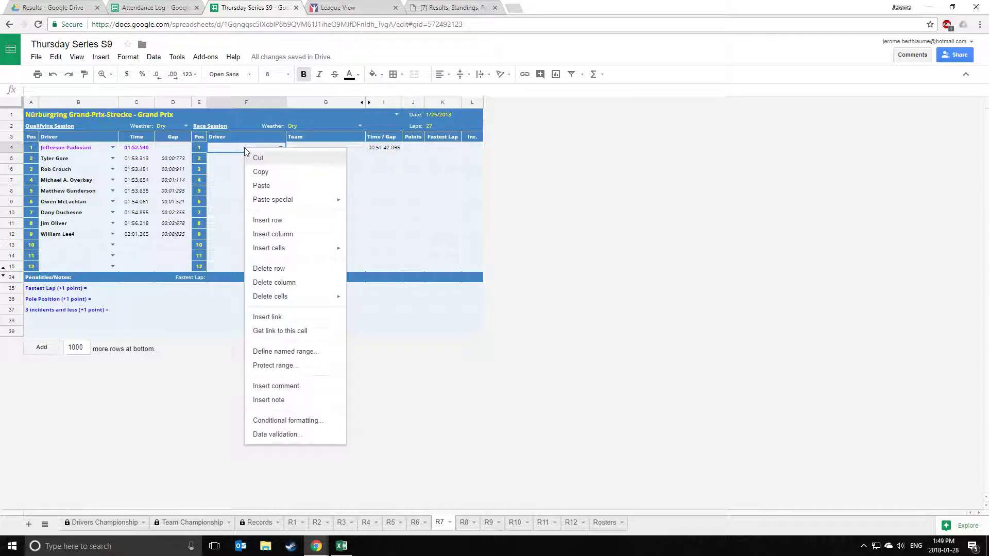
{"action": "mouse_move", "coordinate": [308, 201]}
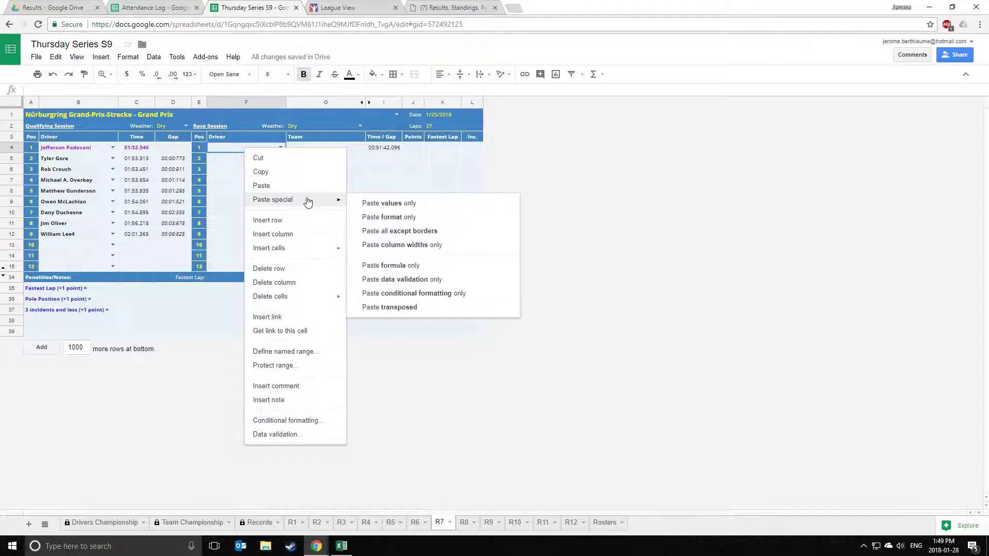
{"action": "left_click", "coordinate": [411, 204]}
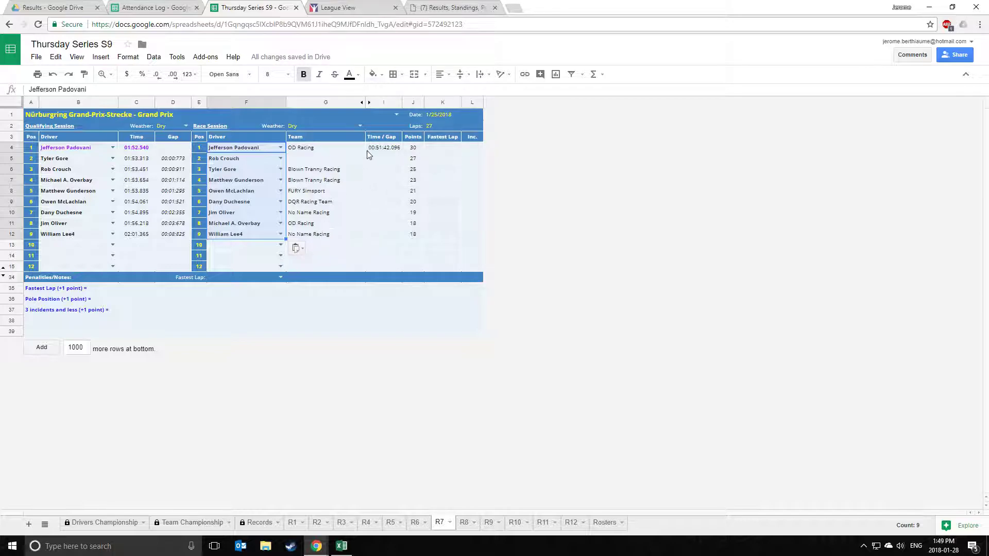
Verify the team lookups against the Rosters sheet, then select the Time / Gap cells I5:I12.
{"action": "left_click", "coordinate": [332, 153]}
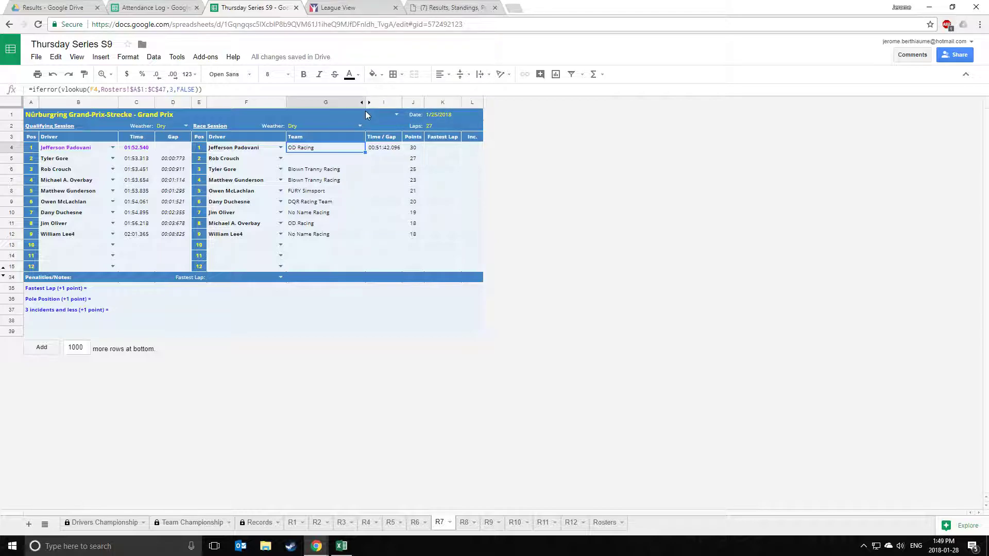
{"action": "left_click", "coordinate": [603, 523]}
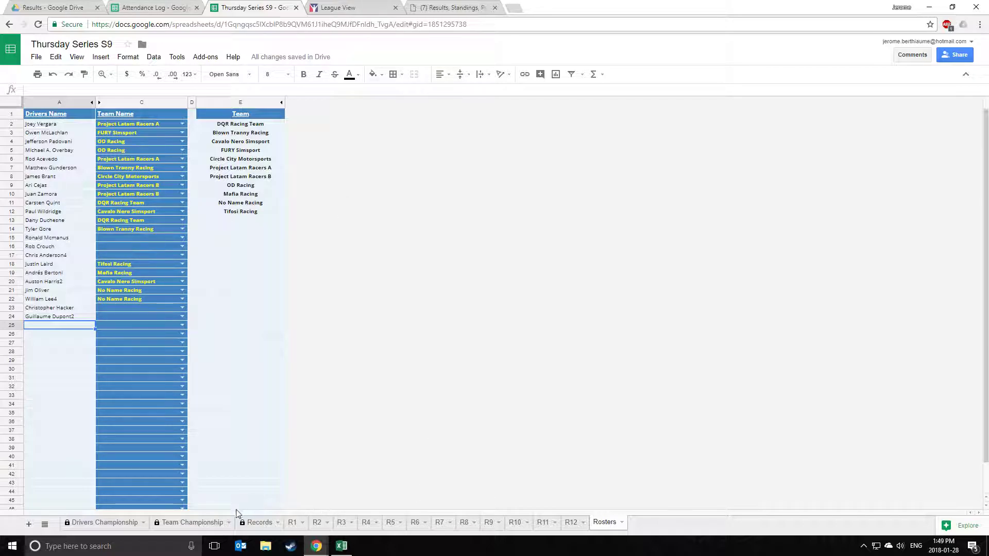
{"action": "left_click", "coordinate": [440, 523]}
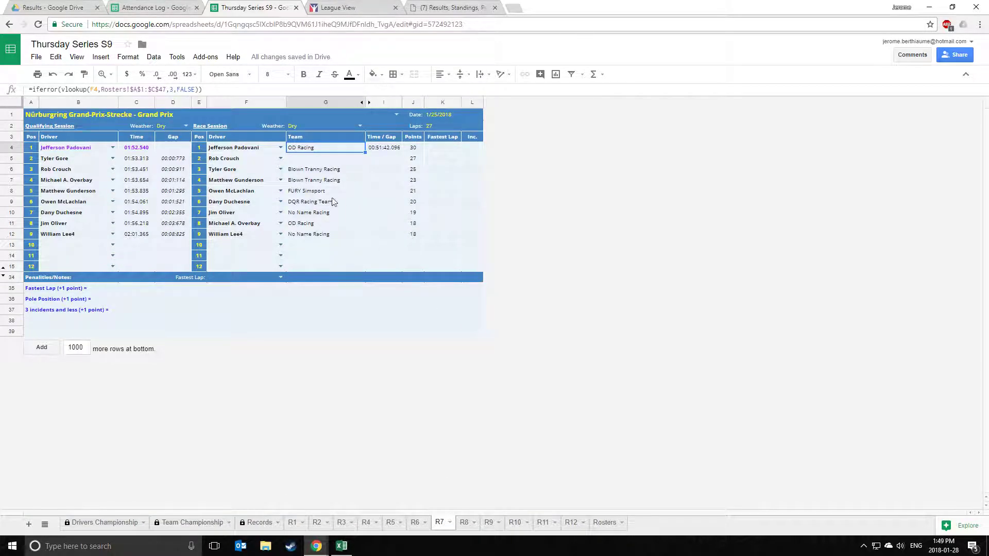
{"action": "left_click_drag", "start_coordinate": [253, 151], "coordinate": [240, 237]}
{"action": "left_click", "coordinate": [306, 193]}
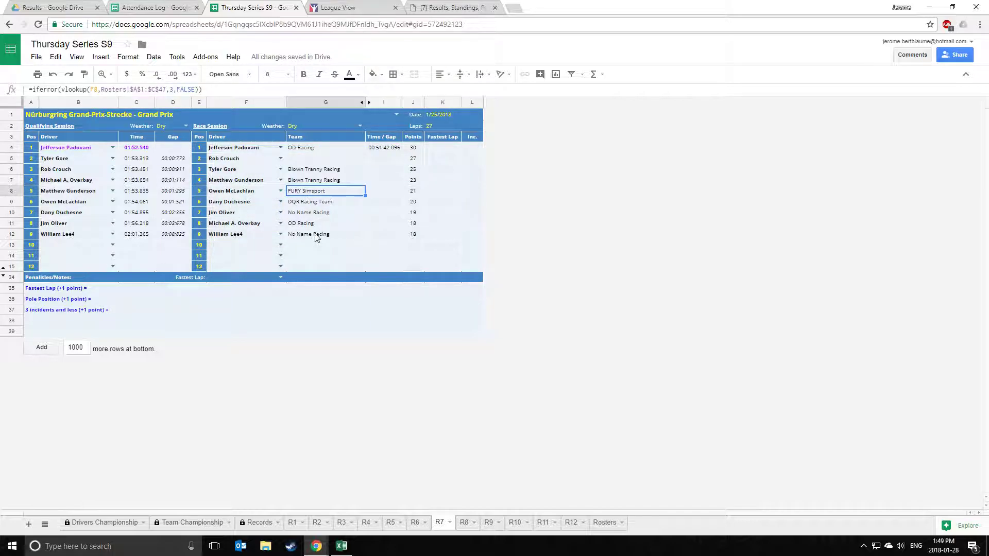
{"action": "left_click_drag", "start_coordinate": [386, 161], "coordinate": [388, 229]}
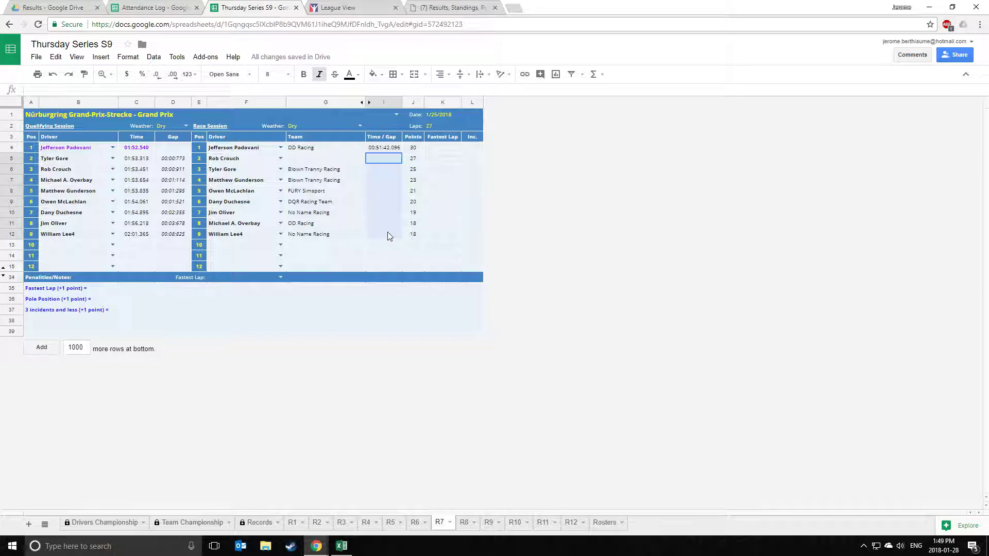
Return to Excel and review the Interval values starting at M11 and M12.
{"action": "left_click", "coordinate": [346, 552]}
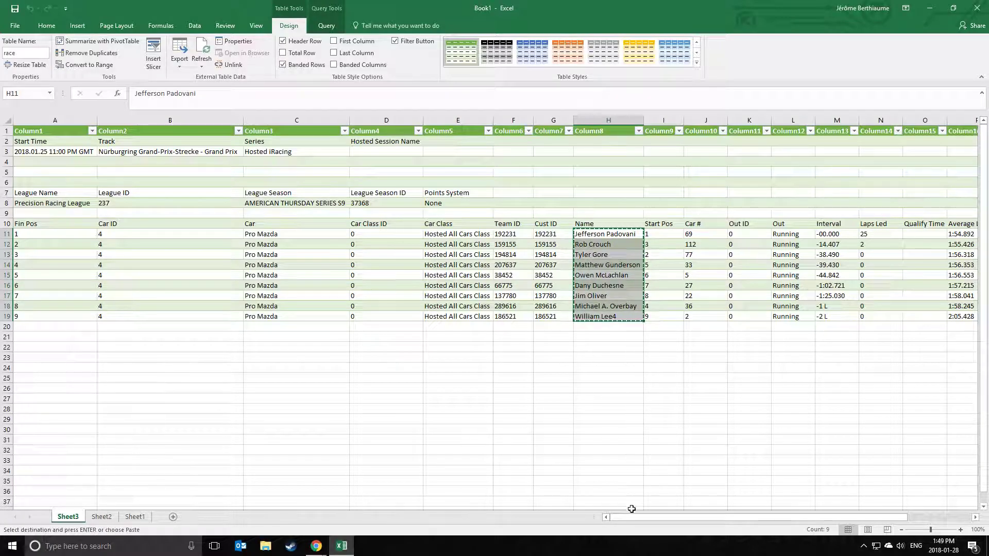
{"action": "left_click_drag", "start_coordinate": [631, 517], "coordinate": [662, 517]}
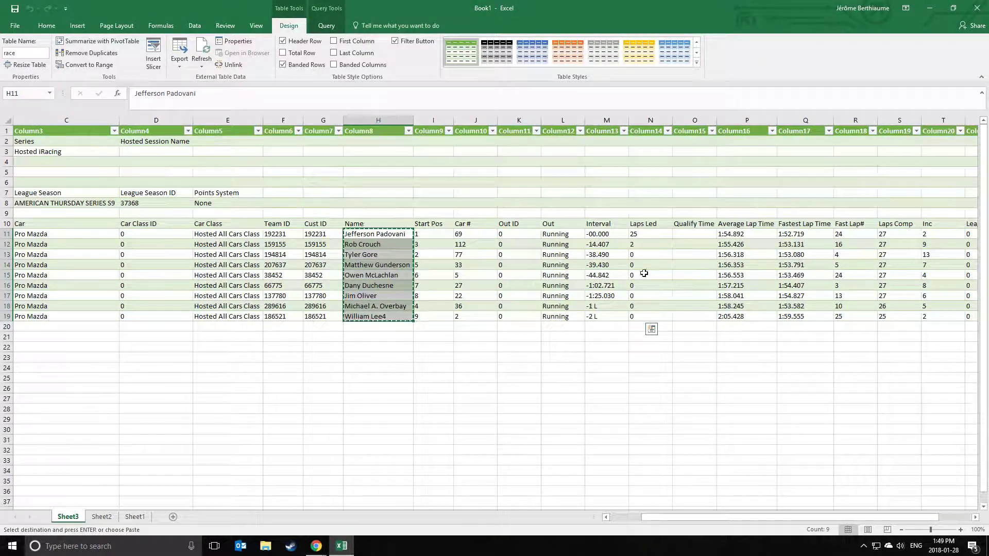
{"action": "left_click", "coordinate": [603, 233]}
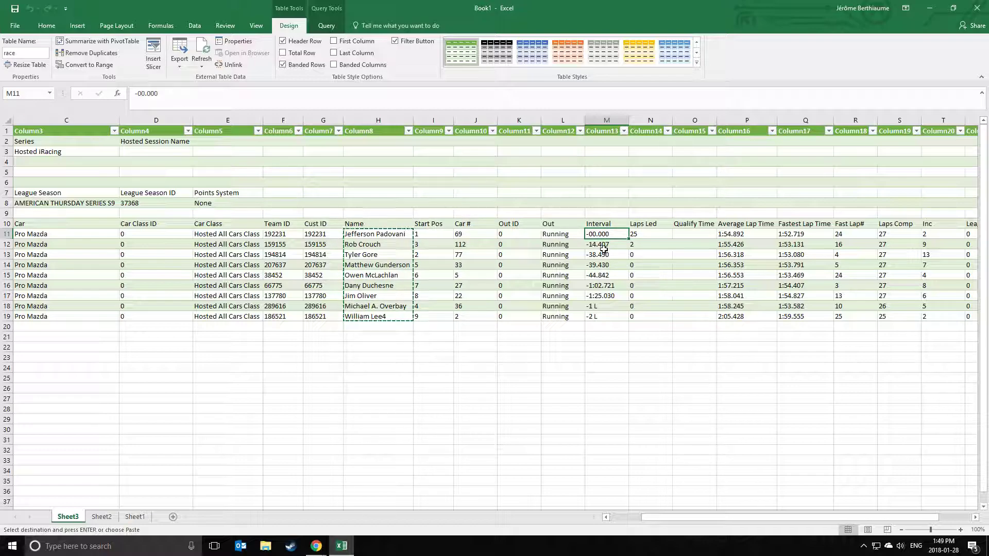
{"action": "left_click", "coordinate": [602, 247]}
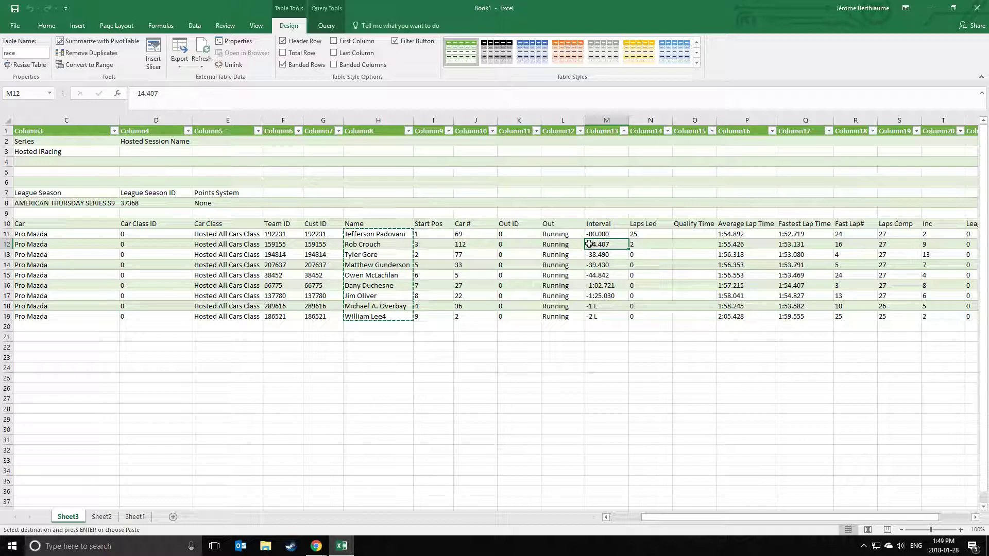
{"action": "left_click", "coordinate": [591, 254]}
{"action": "left_click", "coordinate": [592, 265]}
{"action": "left_click", "coordinate": [590, 246]}
Add a leading apostrophe to the intervals in M12–M16, including -44.842 and -1:02.721.
{"action": "double_click", "coordinate": [590, 245]}
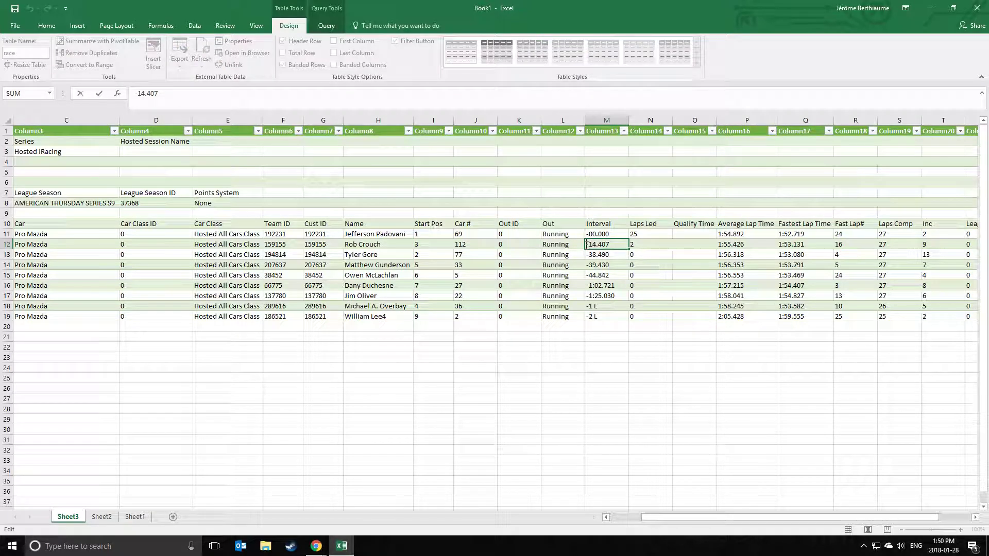
{"action": "type", "text": "'"}
{"action": "double_click", "coordinate": [592, 254]}
{"action": "type", "text": "'"}
{"action": "double_click", "coordinate": [588, 265]}
{"action": "type", "text": "'"}
{"action": "double_click", "coordinate": [591, 275]}
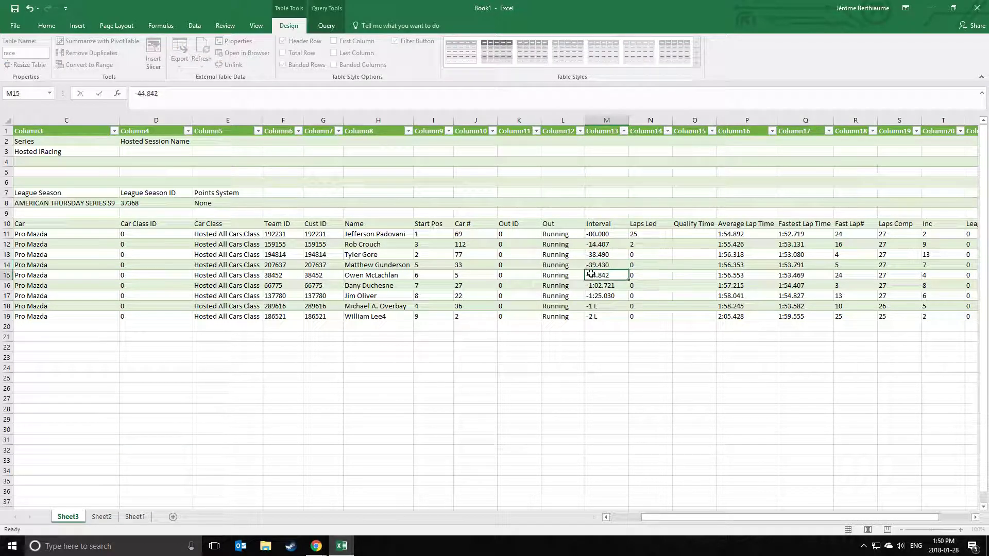
{"action": "type", "text": "'"}
{"action": "double_click", "coordinate": [593, 285]}
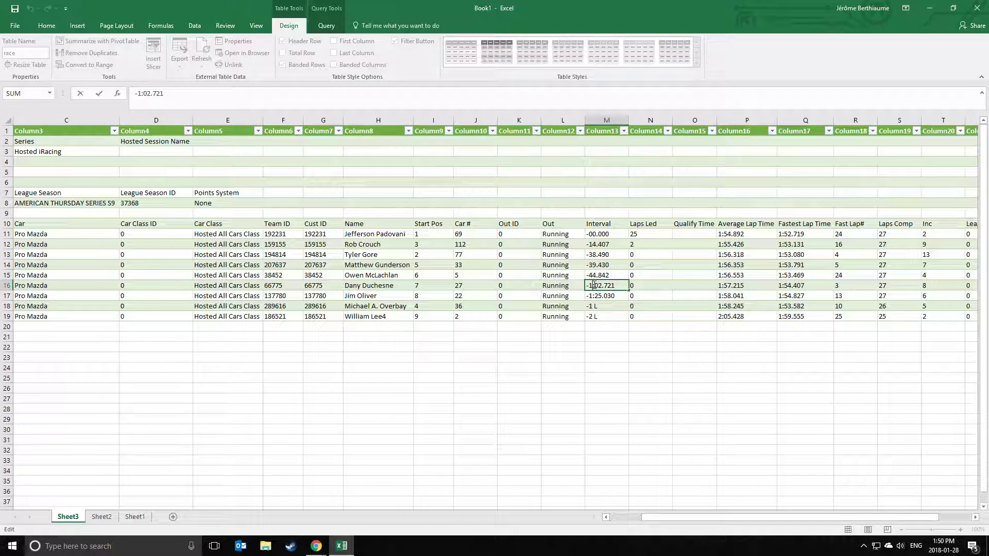
{"action": "type", "text": "'"}
Add a leading apostrophe to the -1:25.030, -1 L and -2 L intervals, then select the lapped cells.
{"action": "double_click", "coordinate": [587, 296]}
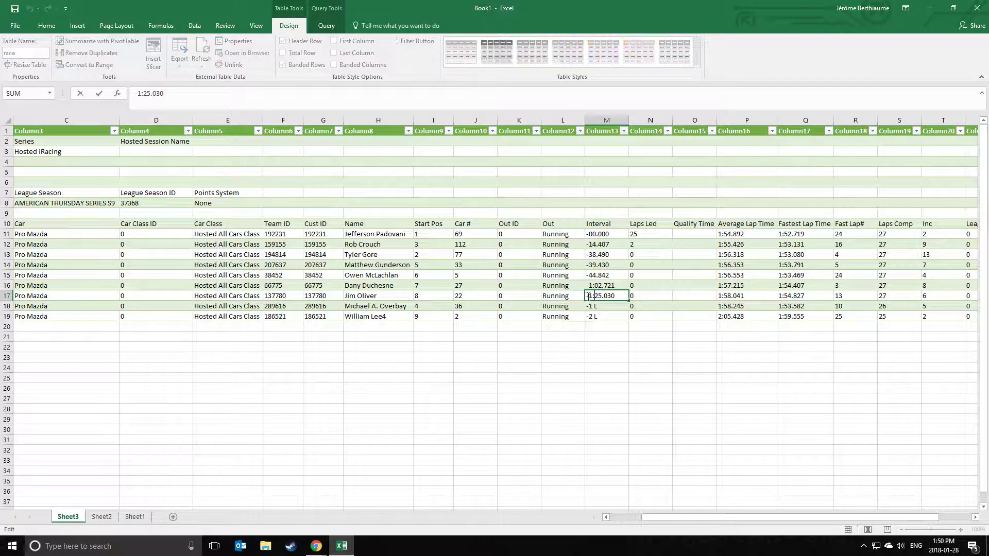
{"action": "type", "text": "'"}
{"action": "double_click", "coordinate": [589, 306]}
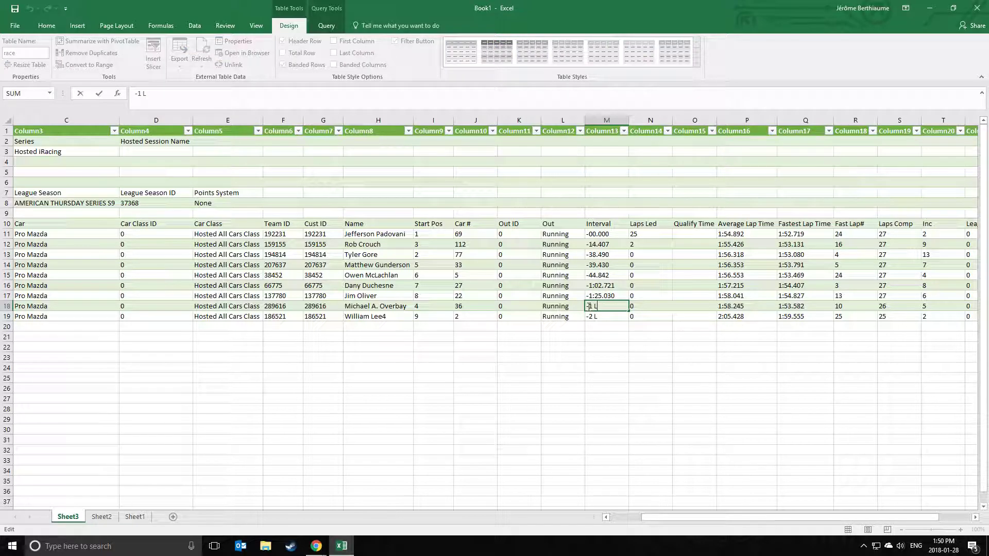
{"action": "type", "text": "'"}
{"action": "double_click", "coordinate": [590, 317]}
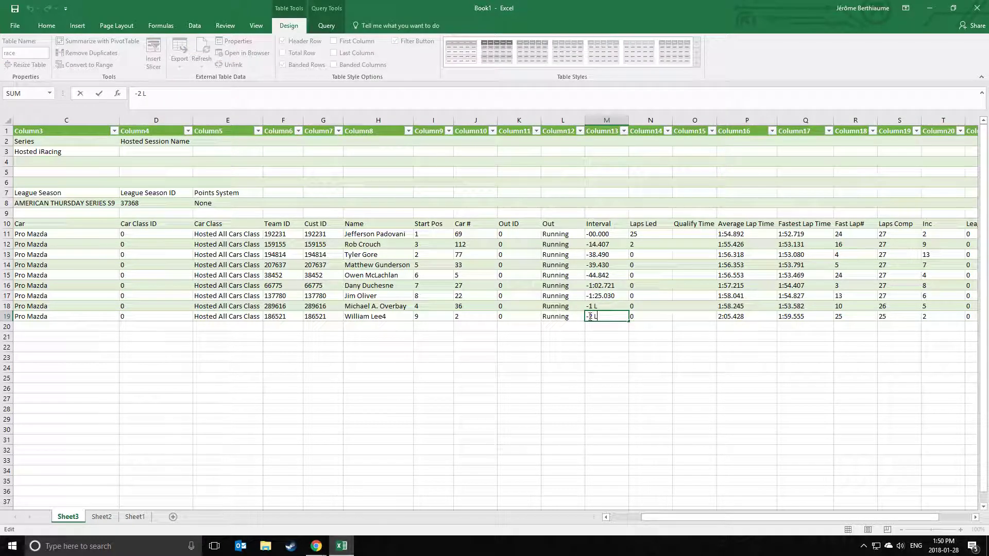
{"action": "left_click", "coordinate": [600, 347]}
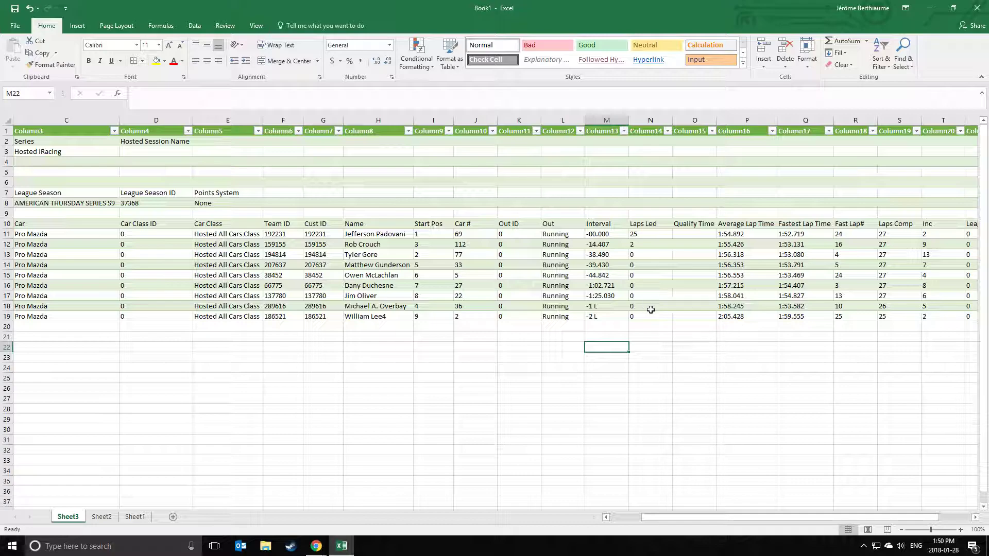
{"action": "left_click_drag", "start_coordinate": [611, 307], "coordinate": [610, 314]}
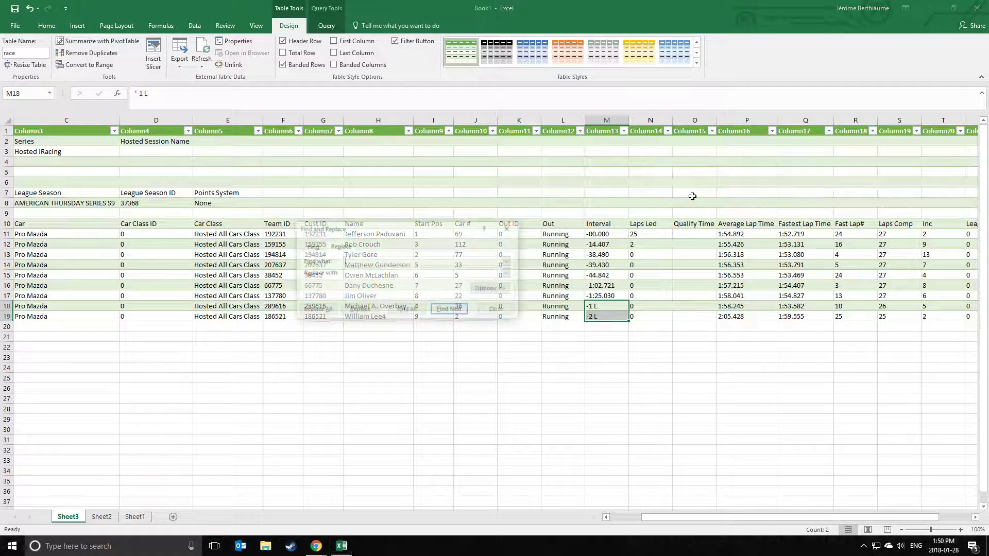
Replace L with Laps in the lapped gaps, then correct M18 to -1 Lap.
{"action": "key", "text": "ctrl+h"}
{"action": "left_click_drag", "start_coordinate": [439, 237], "coordinate": [449, 229]}
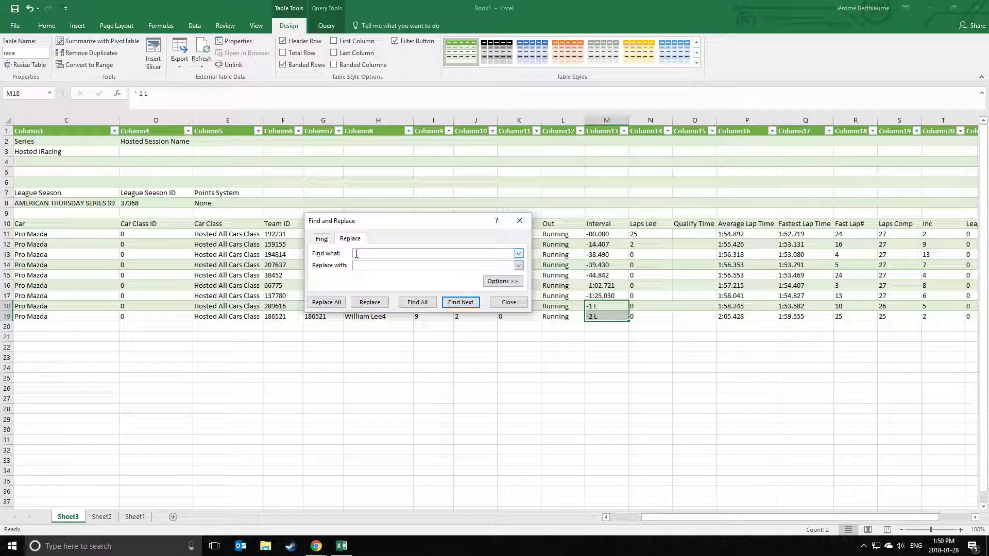
{"action": "type", "text": "L"}
{"action": "left_click", "coordinate": [359, 266]}
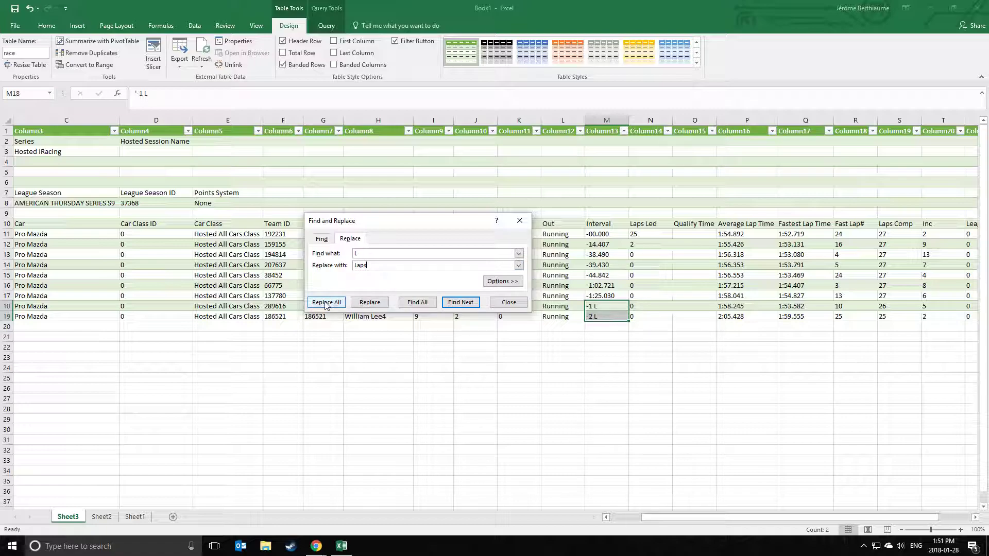
{"action": "left_click", "coordinate": [325, 304]}
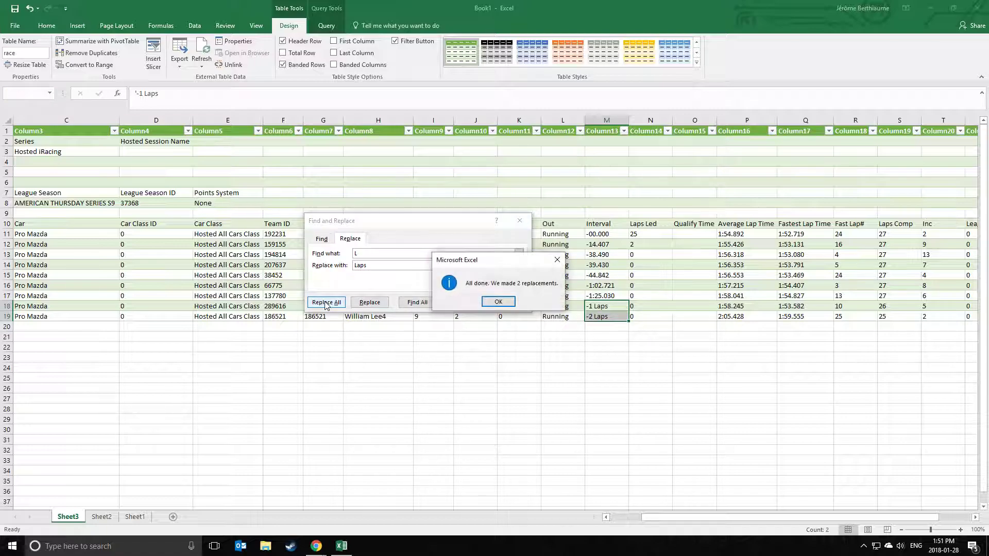
{"action": "left_click", "coordinate": [499, 304]}
{"action": "left_click", "coordinate": [500, 303]}
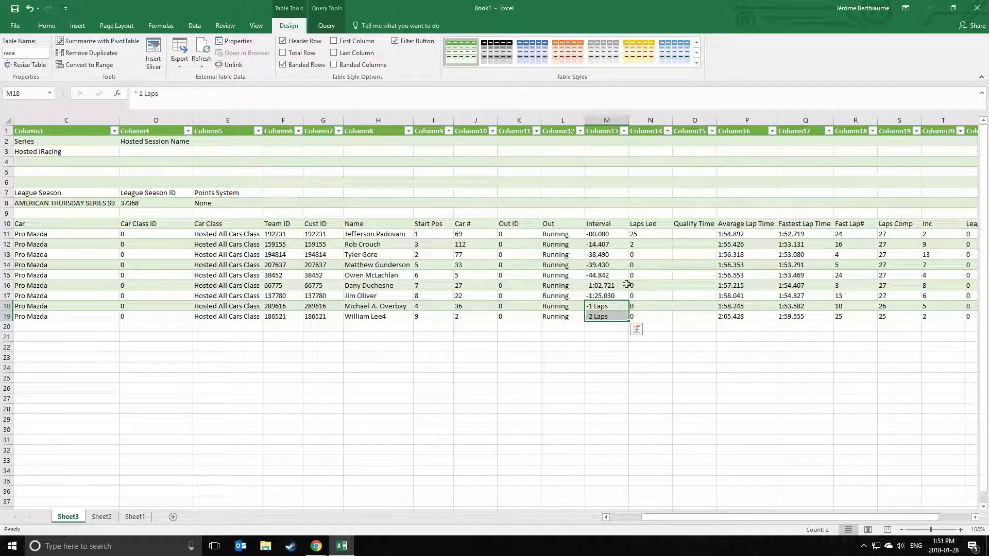
{"action": "left_click", "coordinate": [621, 329]}
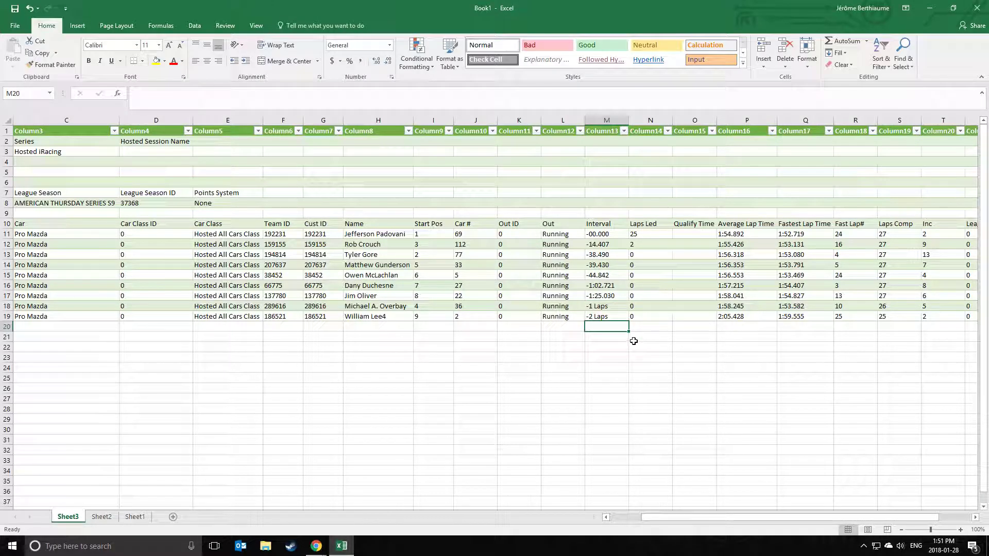
{"action": "double_click", "coordinate": [622, 306]}
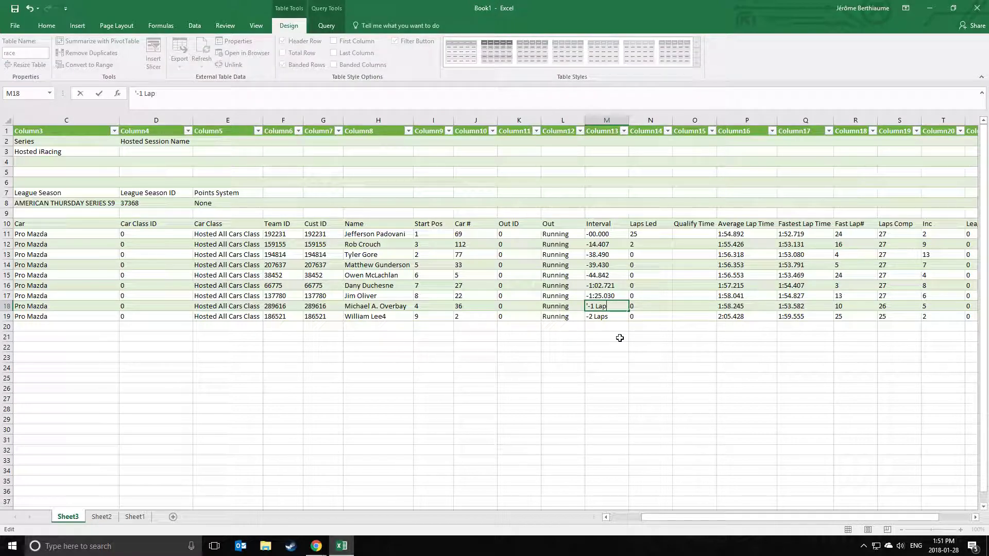
{"action": "left_click", "coordinate": [619, 338]}
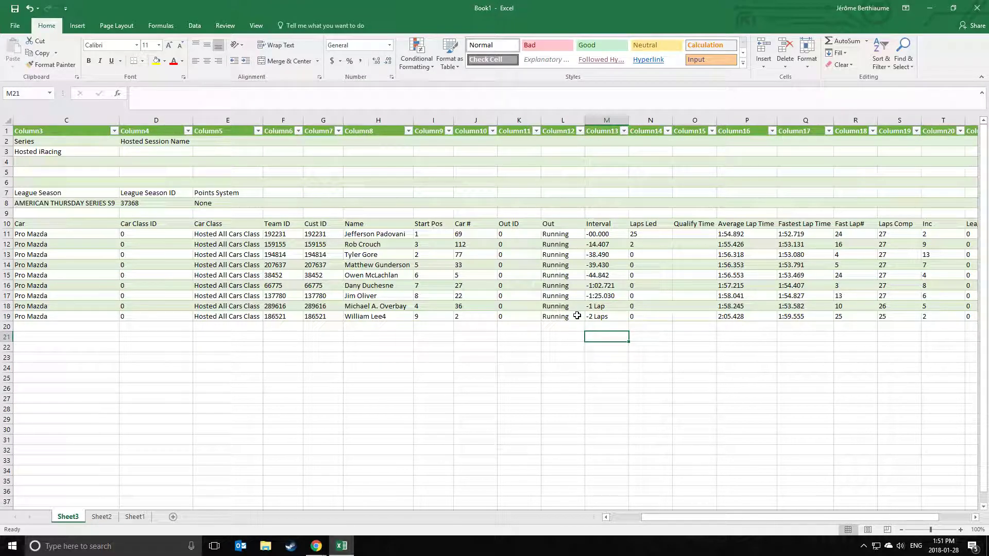
Copy the interval values in M12:M19 and switch to the Thursday Series S9 spreadsheet.
{"action": "left_click", "coordinate": [605, 246]}
{"action": "left_click_drag", "start_coordinate": [604, 246], "coordinate": [603, 322]}
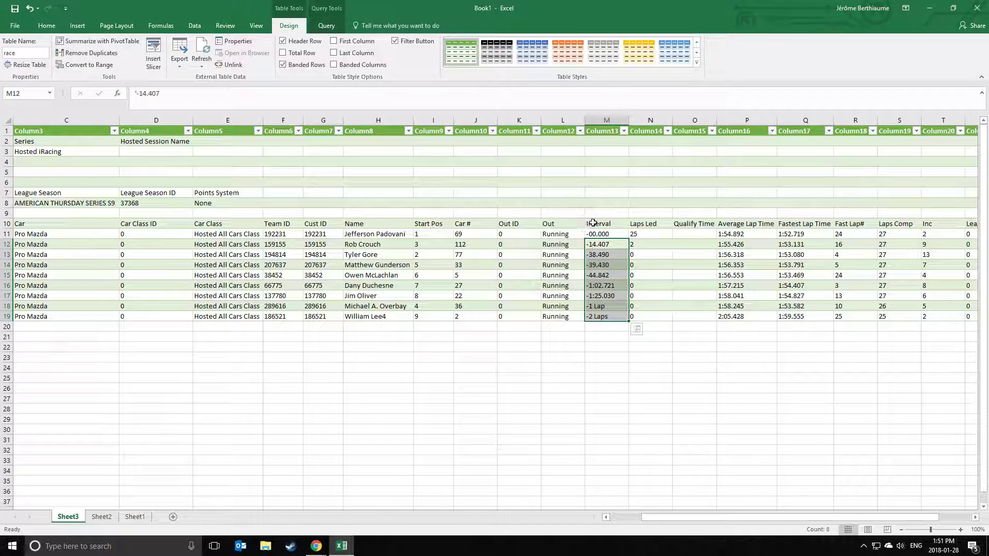
{"action": "right_click", "coordinate": [614, 272]}
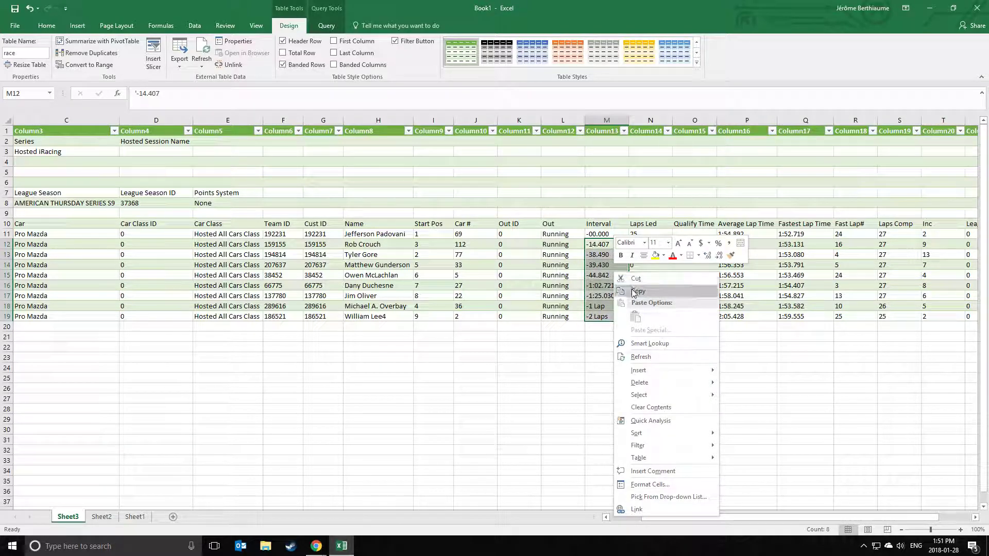
{"action": "left_click", "coordinate": [634, 292]}
{"action": "mouse_move", "coordinate": [316, 545]}
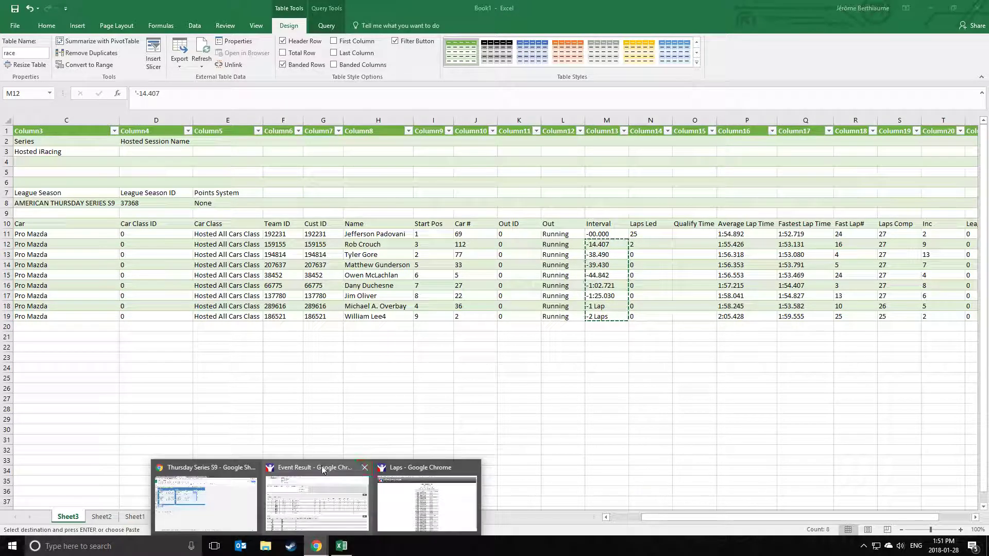
{"action": "left_click", "coordinate": [206, 494]}
Paste the eight intervals (-14.407 to -2 Laps) into R7 cell I5 as values only, then return to Excel.
{"action": "left_click", "coordinate": [442, 212]}
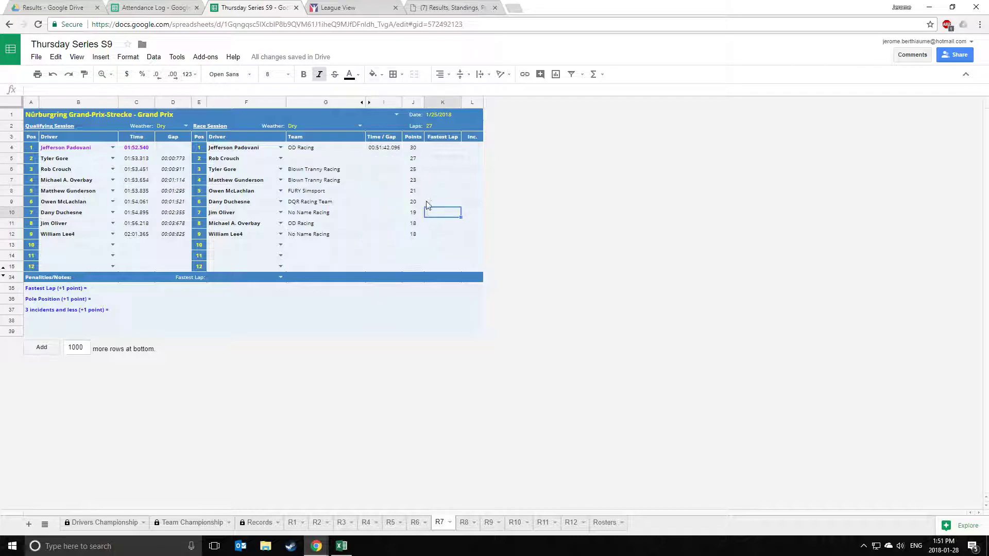
{"action": "left_click", "coordinate": [383, 157]}
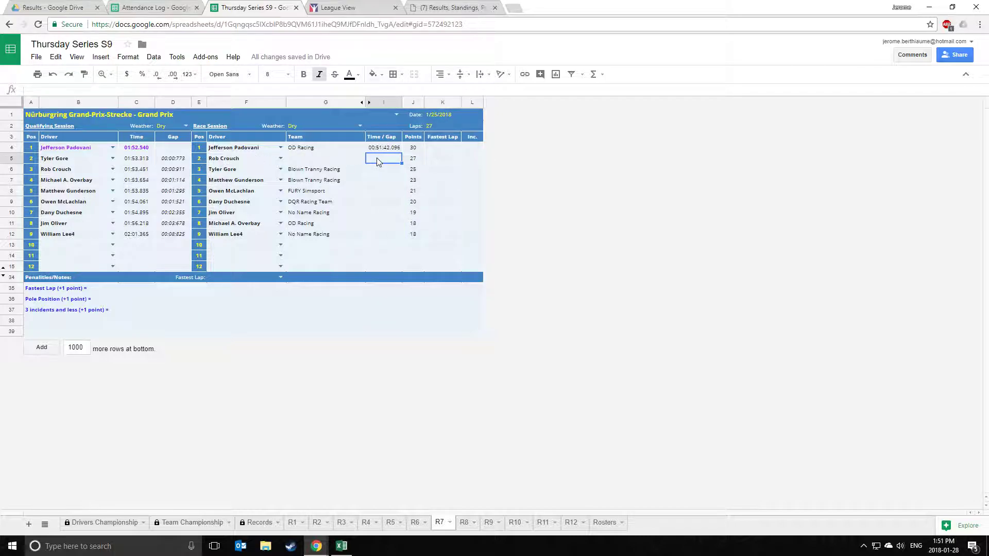
{"action": "right_click", "coordinate": [378, 161]}
{"action": "mouse_move", "coordinate": [439, 210]}
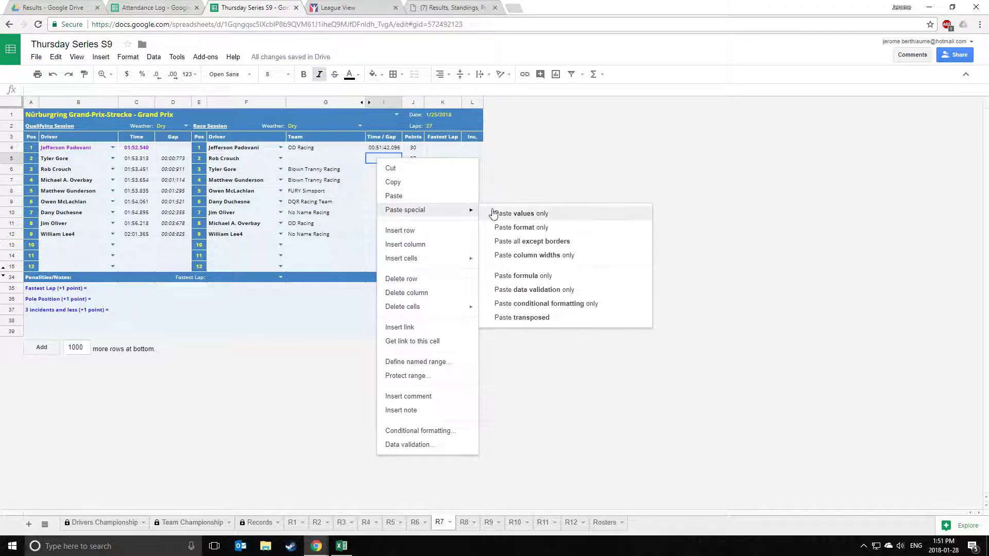
{"action": "left_click", "coordinate": [544, 213]}
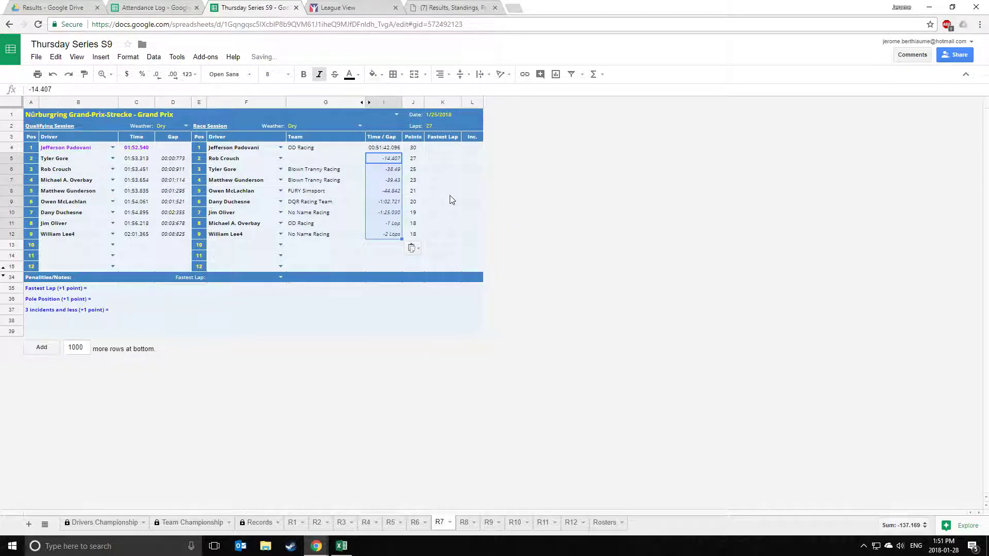
{"action": "left_click_drag", "start_coordinate": [440, 157], "coordinate": [448, 232]}
{"action": "left_click", "coordinate": [443, 213]}
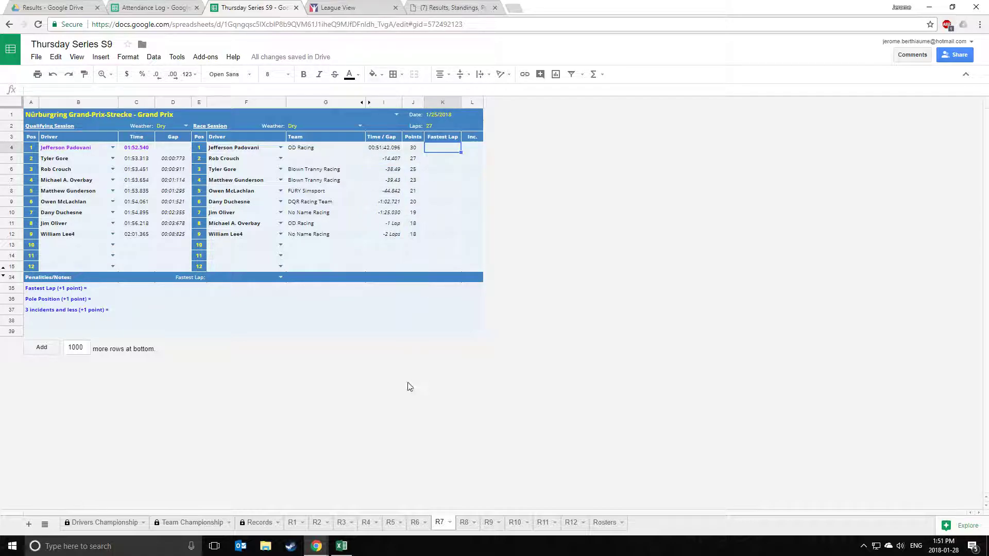
{"action": "left_click", "coordinate": [341, 545]}
{"action": "left_click_drag", "start_coordinate": [704, 520], "coordinate": [720, 521]}
Prefix each of the nine fastest lap times (1:52.719 to 1:59.555) with 00:0 so Excel reads them as times.
{"action": "left_click", "coordinate": [678, 223]}
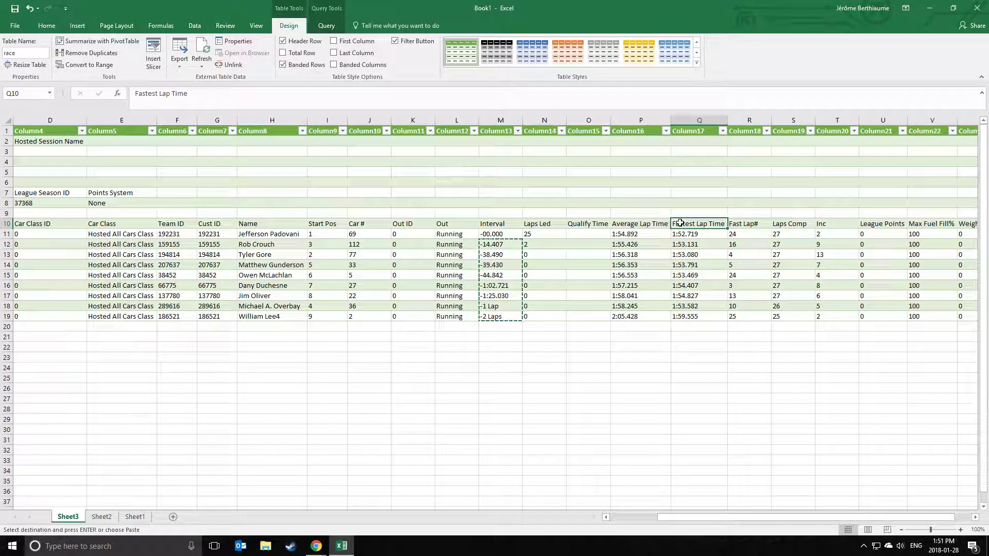
{"action": "left_click", "coordinate": [698, 327]}
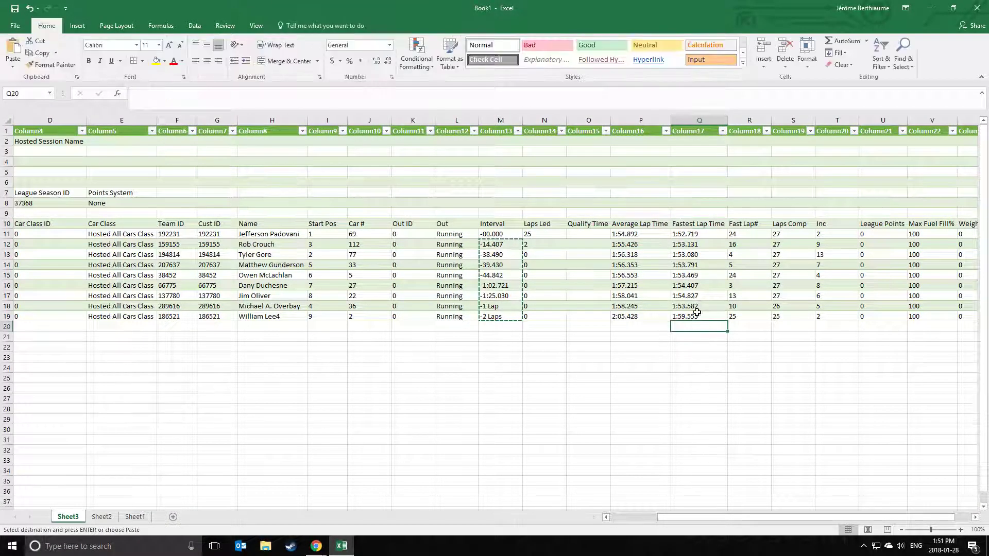
{"action": "left_click", "coordinate": [677, 234]}
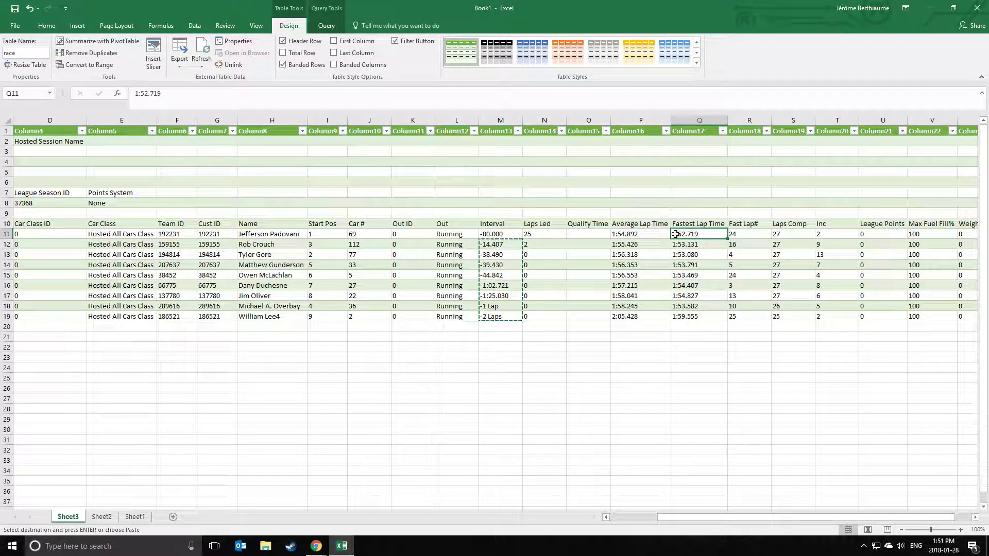
{"action": "double_click", "coordinate": [677, 234]}
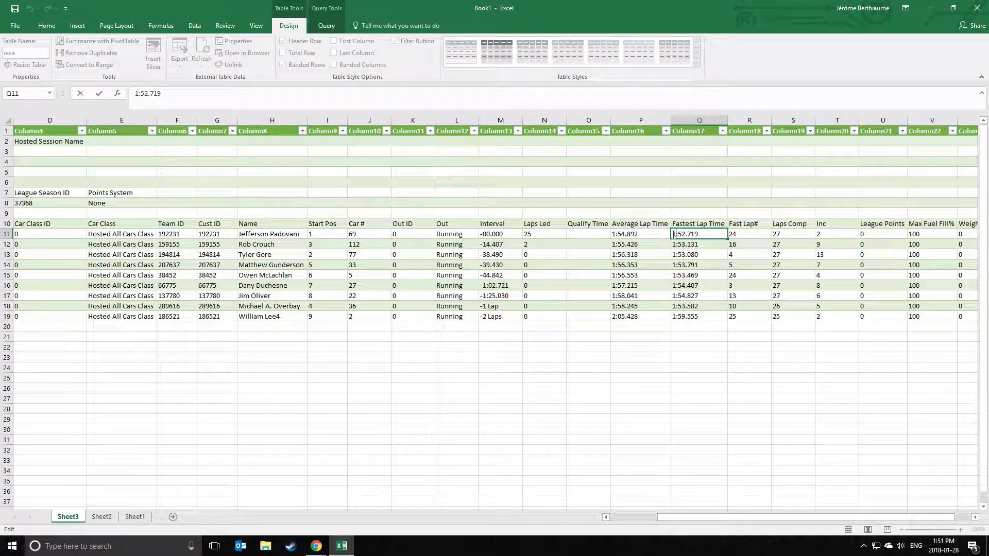
{"action": "type", "text": "00:0"}
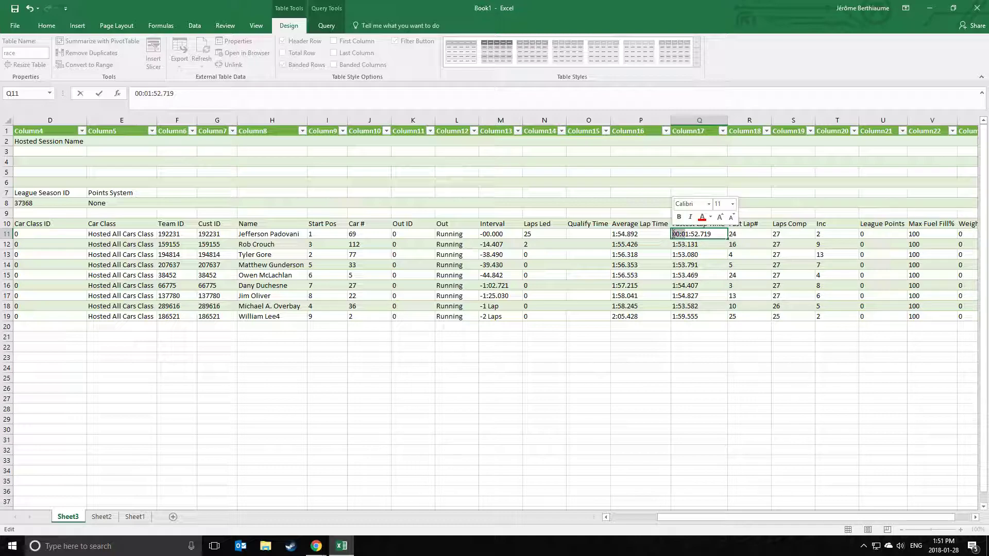
{"action": "key", "text": "Return"}
{"action": "double_click", "coordinate": [678, 245]}
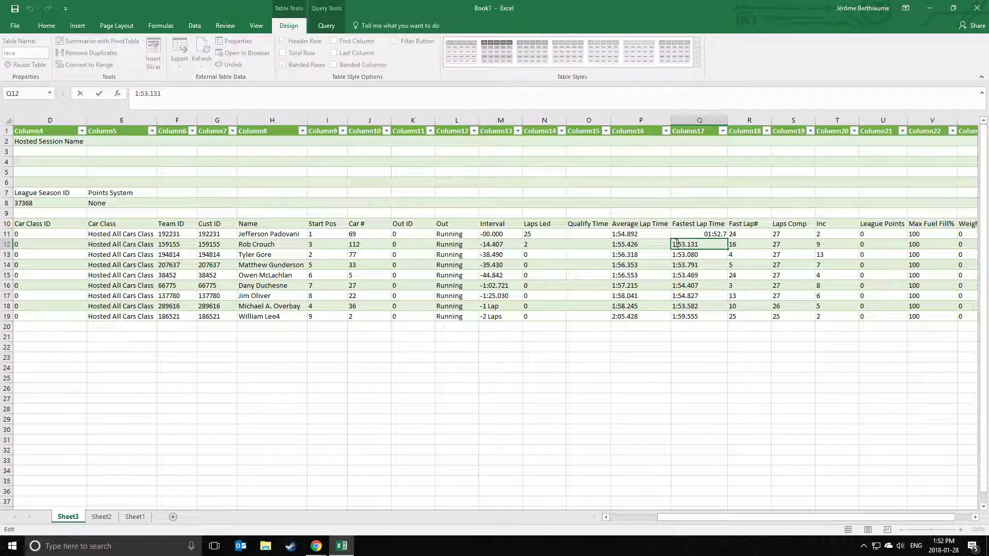
{"action": "type", "text": "00:0"}
{"action": "key", "text": "Return"}
{"action": "double_click", "coordinate": [676, 255]}
{"action": "type", "text": "00:0"}
{"action": "key", "text": "Return"}
{"action": "double_click", "coordinate": [676, 267]}
{"action": "type", "text": "00:0"}
{"action": "key", "text": "Return"}
{"action": "double_click", "coordinate": [675, 277]}
{"action": "type", "text": "00:0"}
{"action": "key", "text": "Return"}
{"action": "double_click", "coordinate": [676, 287]}
{"action": "type", "text": "00:0"}
{"action": "key", "text": "Return"}
{"action": "double_click", "coordinate": [673, 296]}
{"action": "type", "text": "00:0"}
{"action": "key", "text": "Return"}
{"action": "double_click", "coordinate": [676, 306]}
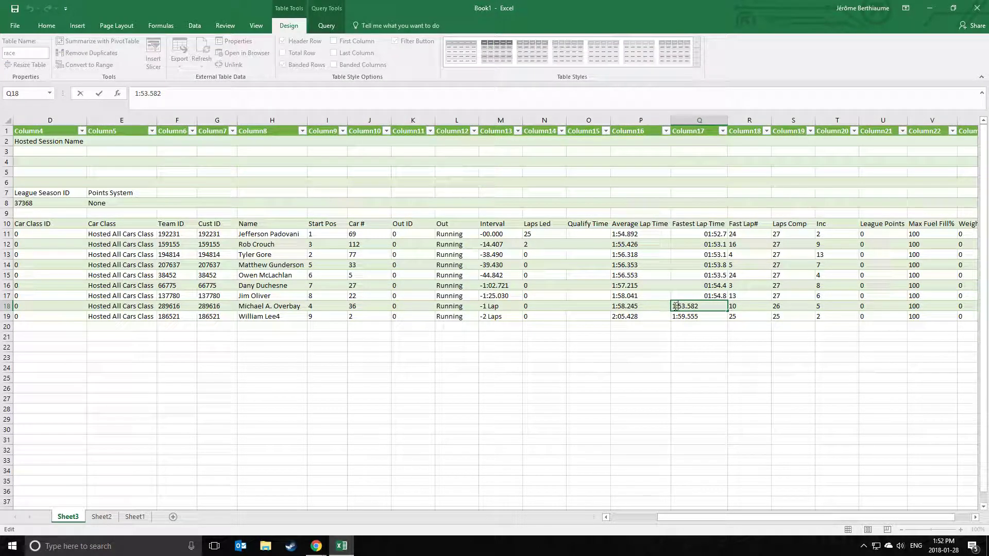
{"action": "type", "text": "00:0"}
{"action": "key", "text": "Return"}
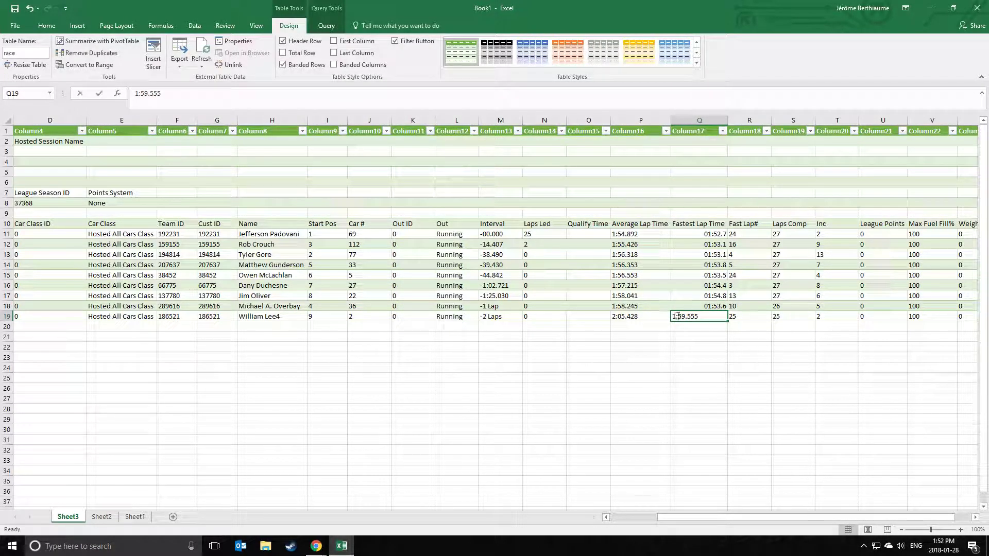
{"action": "double_click", "coordinate": [674, 317]}
{"action": "type", "text": "00:0"}
{"action": "left_click", "coordinate": [693, 337]}
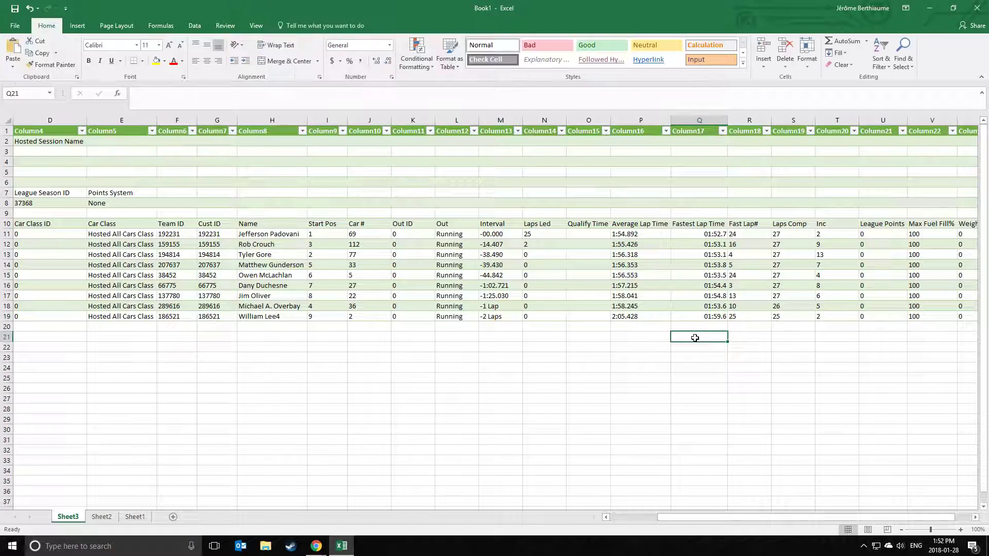
Give the nine lap times Q11:Q19 the custom format hh:mm:ss.000 and copy them.
{"action": "left_click_drag", "start_coordinate": [703, 238], "coordinate": [706, 317]}
{"action": "right_click", "coordinate": [692, 276]}
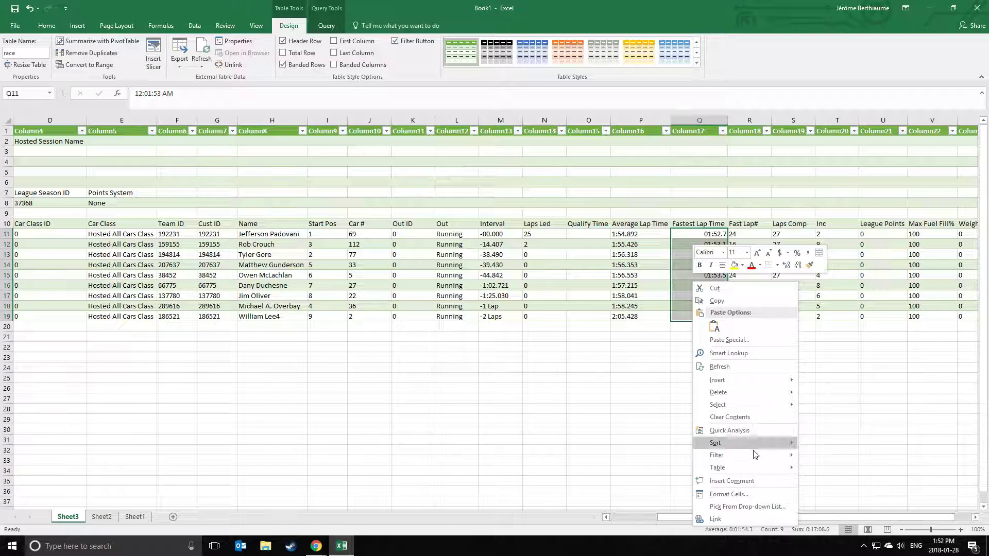
{"action": "left_click", "coordinate": [743, 491]}
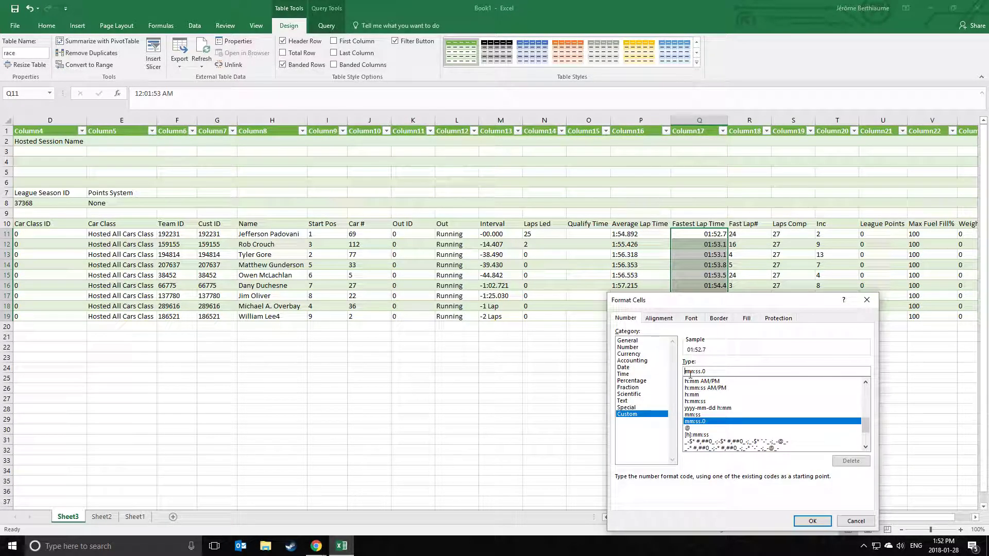
{"action": "left_click", "coordinate": [690, 373]}
{"action": "type", "text": "h:"}
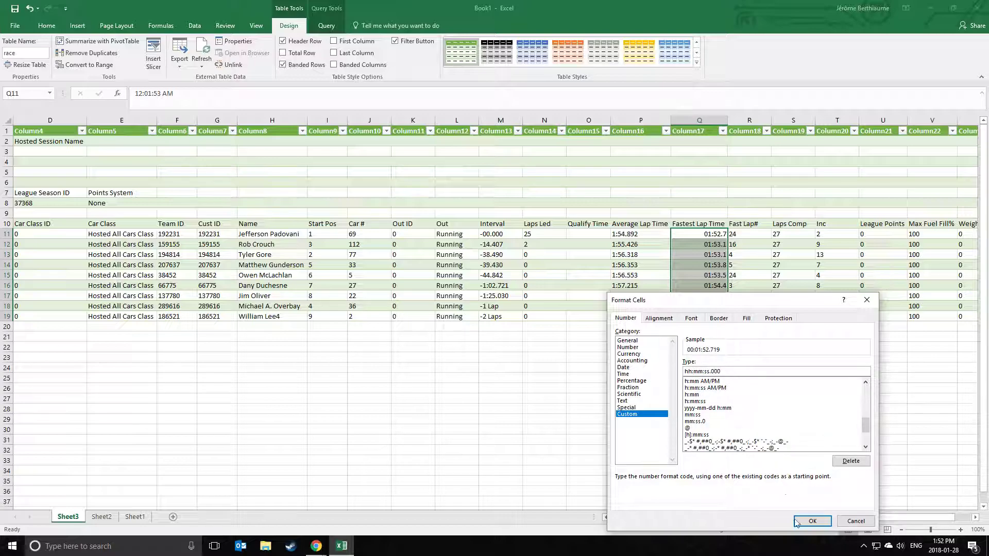
{"action": "left_click", "coordinate": [811, 522]}
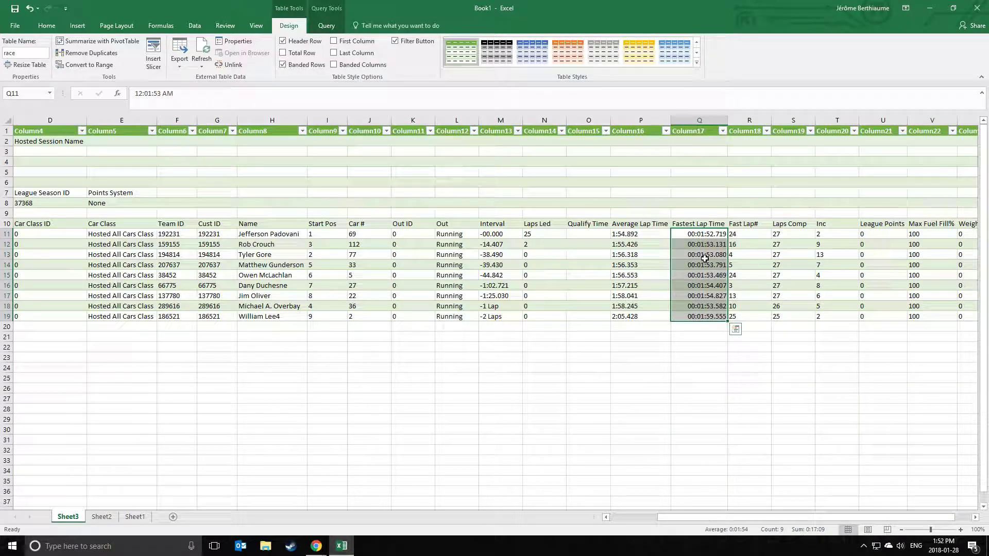
{"action": "right_click", "coordinate": [712, 269]}
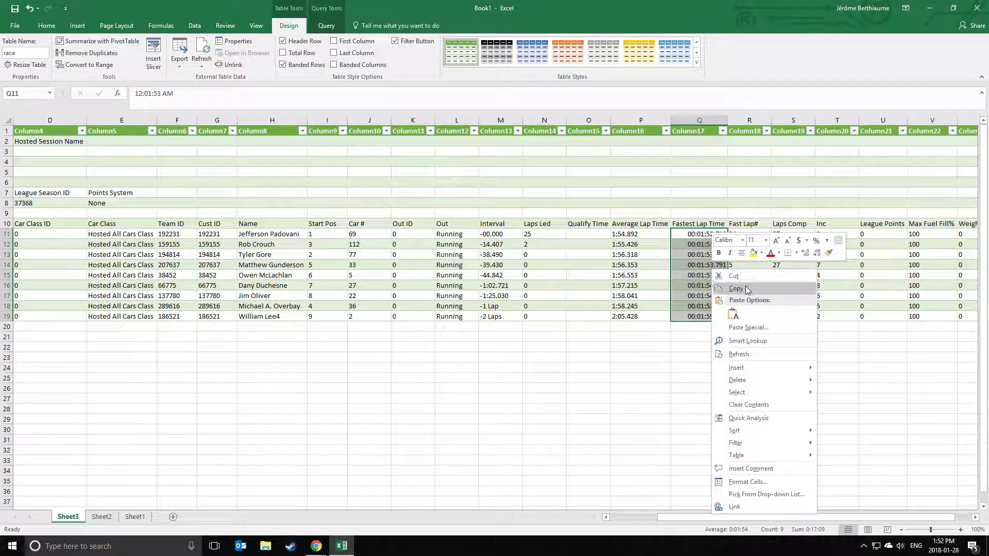
{"action": "left_click", "coordinate": [737, 288]}
Paste the nine lap times as values only into R7's Fastest Lap column from K4, then check the winner's entry.
{"action": "mouse_move", "coordinate": [322, 551]}
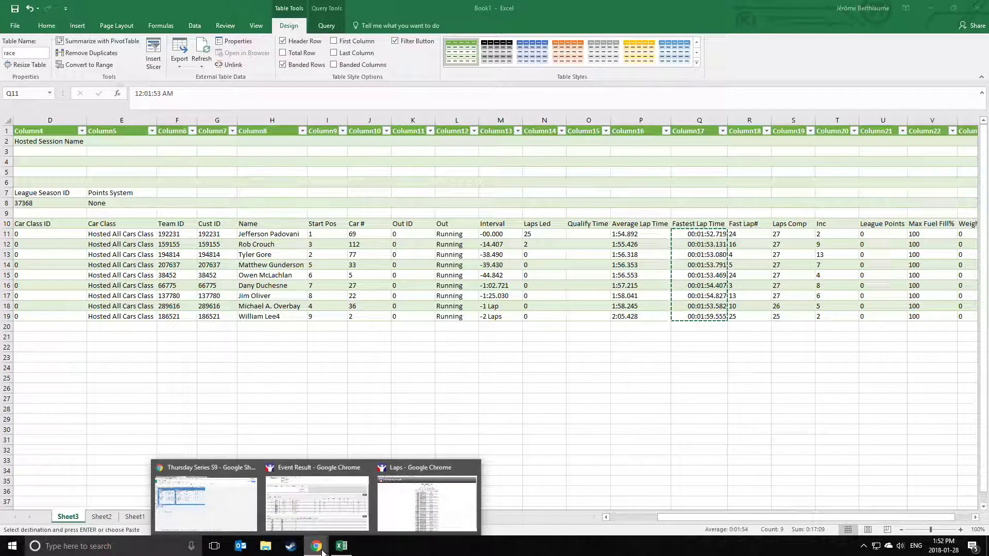
{"action": "left_click", "coordinate": [206, 502]}
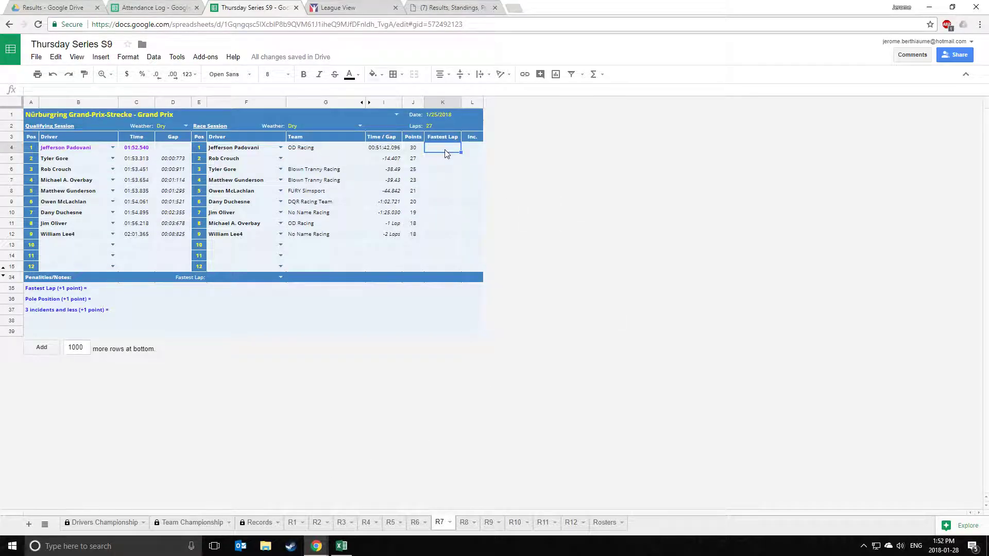
{"action": "right_click", "coordinate": [444, 149]}
{"action": "mouse_move", "coordinate": [493, 203]}
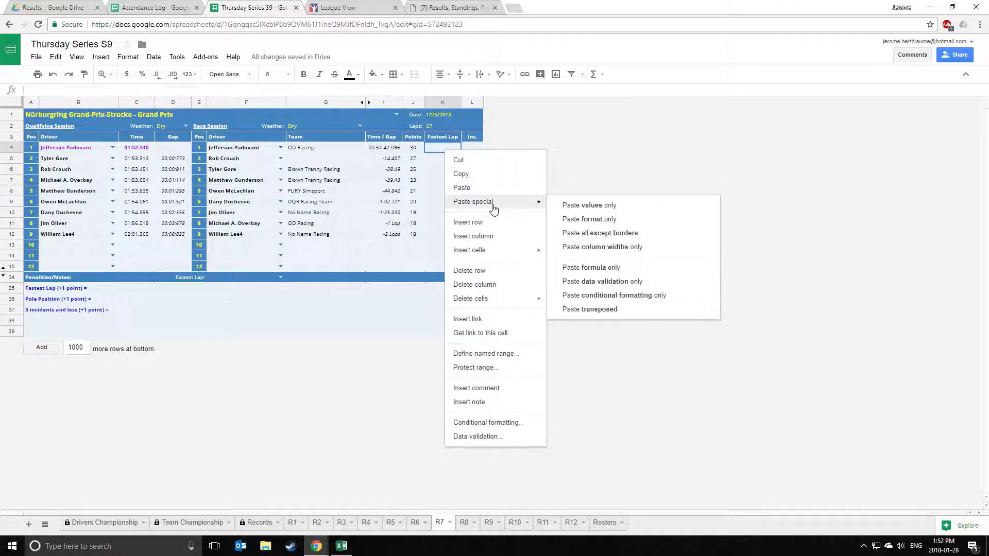
{"action": "left_click", "coordinate": [582, 206]}
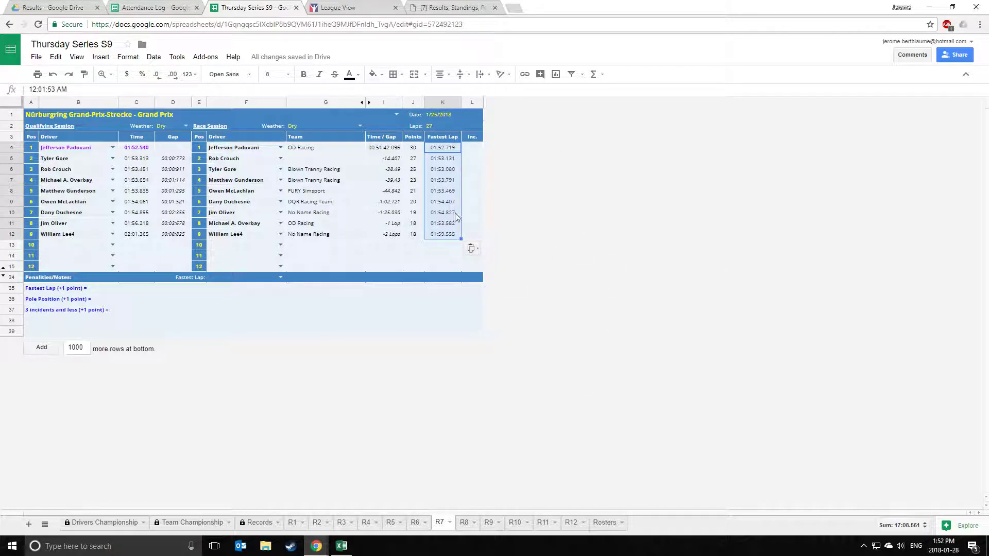
{"action": "left_click", "coordinate": [376, 257]}
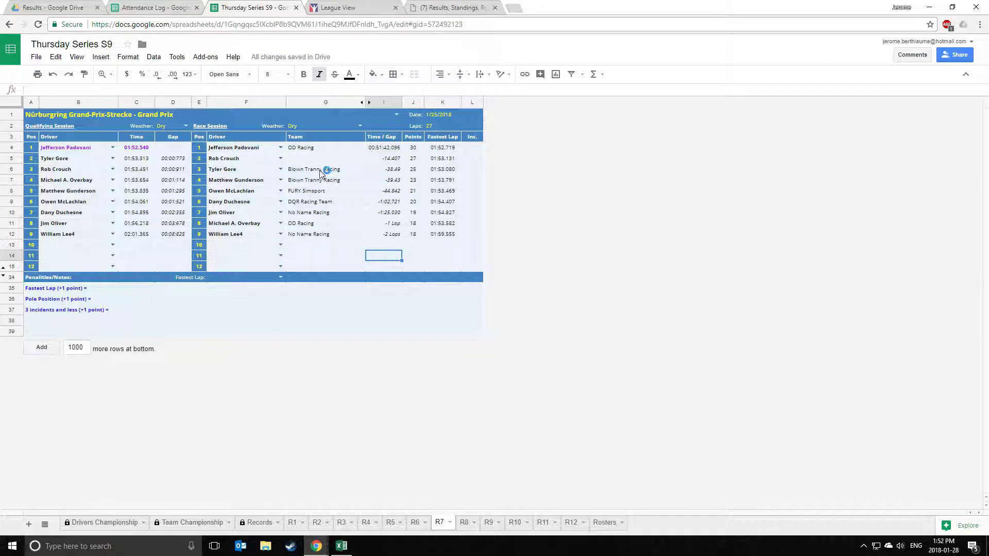
{"action": "left_click", "coordinate": [230, 149]}
{"action": "left_click", "coordinate": [445, 148]}
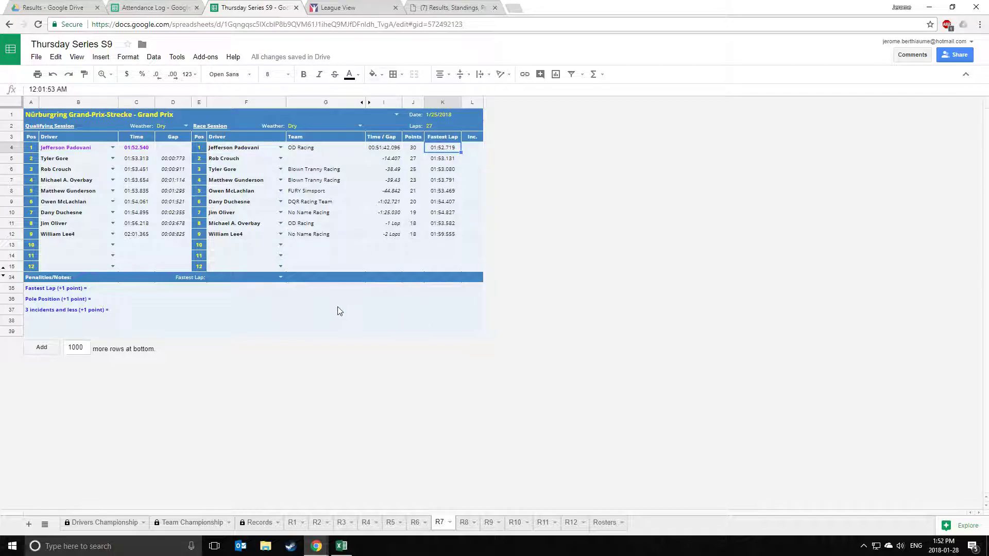
{"action": "mouse_move", "coordinate": [325, 550]}
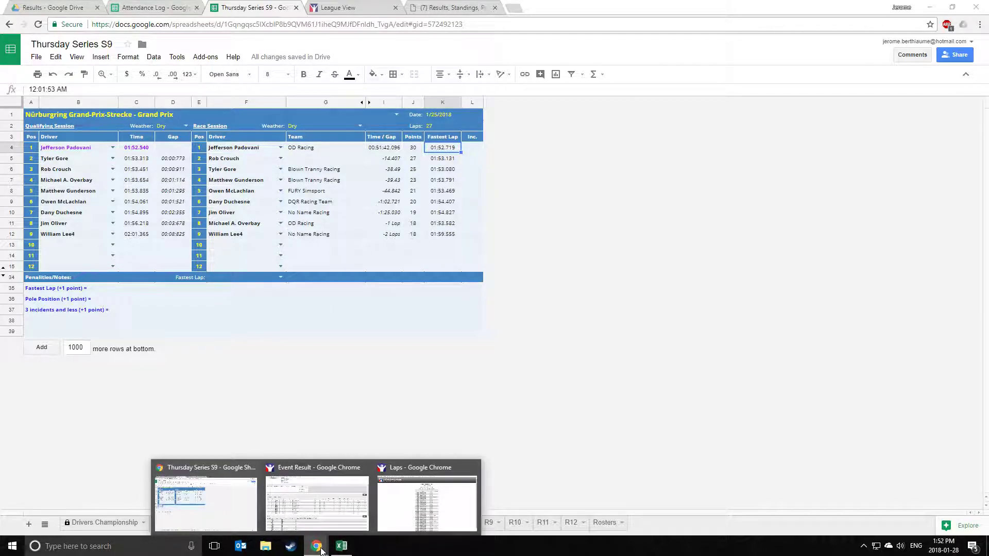
{"action": "left_click", "coordinate": [312, 500]}
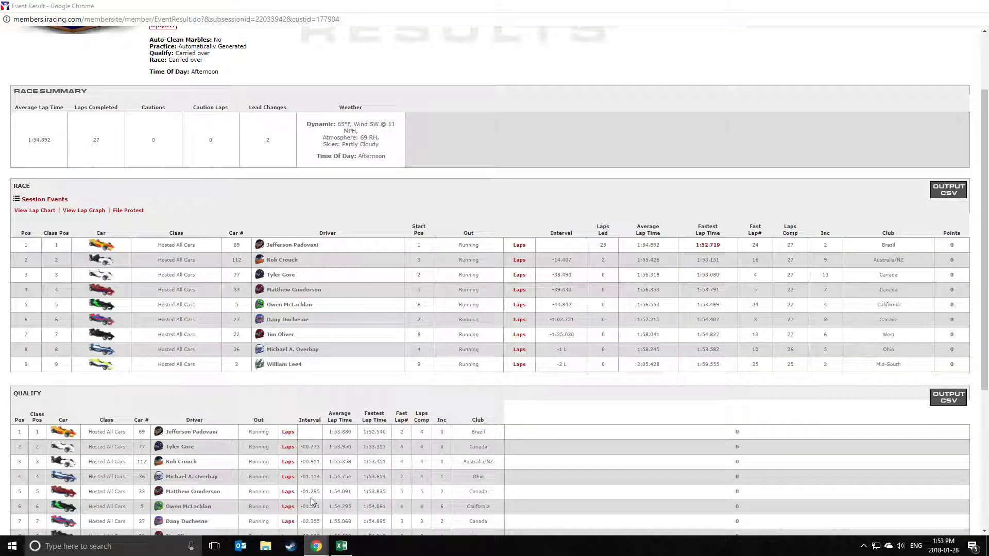
{"action": "left_click_drag", "start_coordinate": [695, 245], "coordinate": [725, 247]}
{"action": "left_click", "coordinate": [720, 213]}
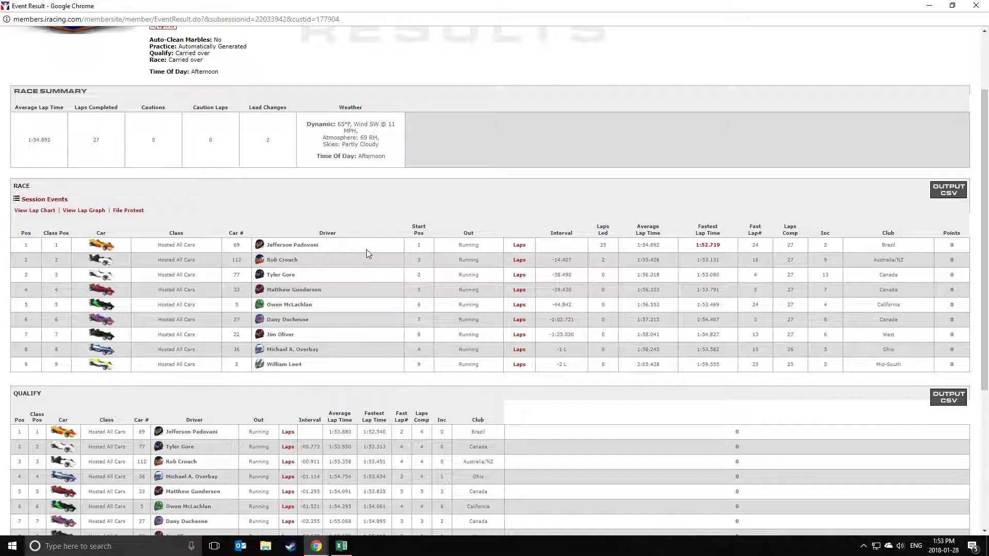
{"action": "left_click", "coordinate": [316, 546]}
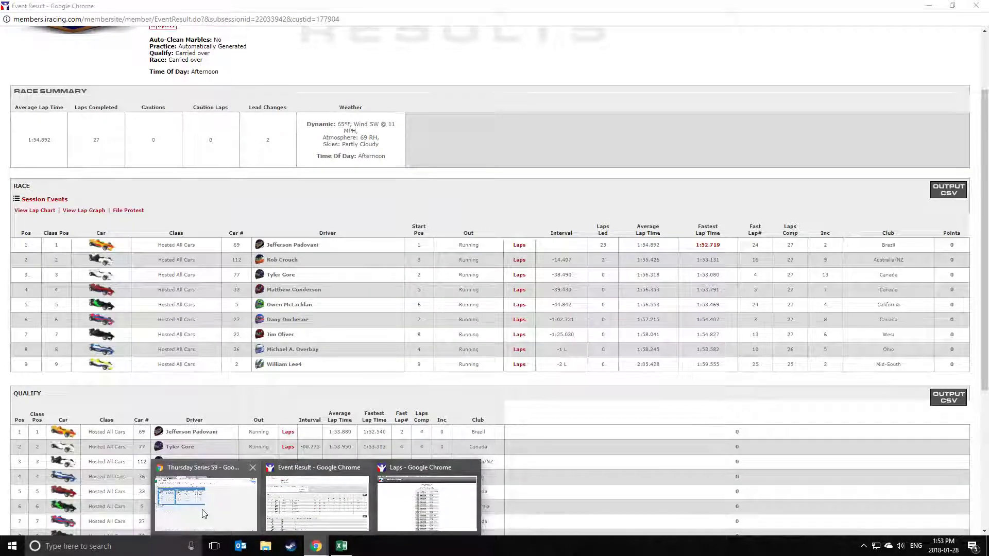
{"action": "left_click", "coordinate": [204, 513]}
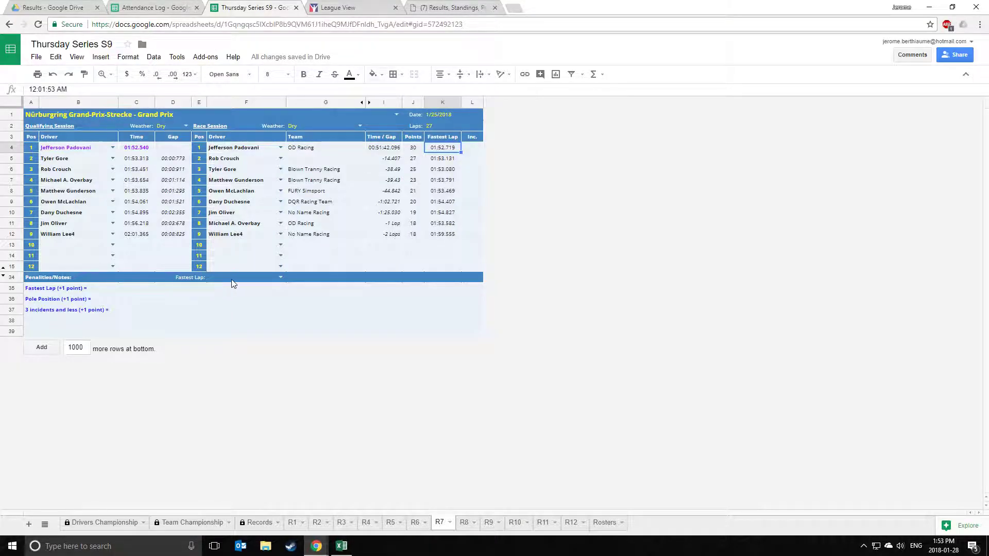
Enter the fastest-lap driver in note cell F34 by typing 'jeff' and picking the suggested name.
{"action": "left_click", "coordinate": [280, 278]}
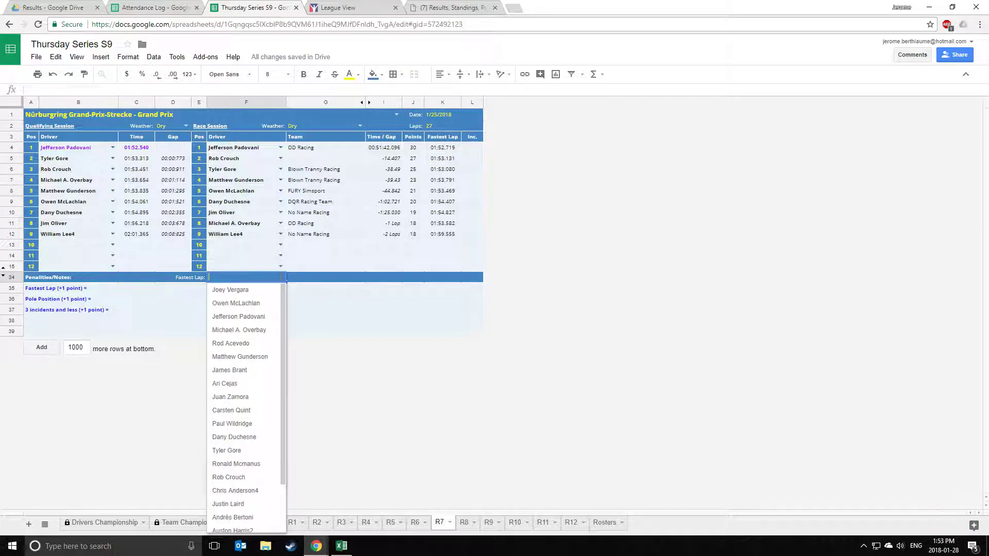
{"action": "mouse_move", "coordinate": [286, 370]}
{"action": "left_mouse_down"}
{"action": "mouse_move", "coordinate": [285, 430]}
{"action": "mouse_move", "coordinate": [291, 357]}
{"action": "left_mouse_up"}
{"action": "left_click", "coordinate": [288, 331]}
{"action": "left_click", "coordinate": [252, 278]}
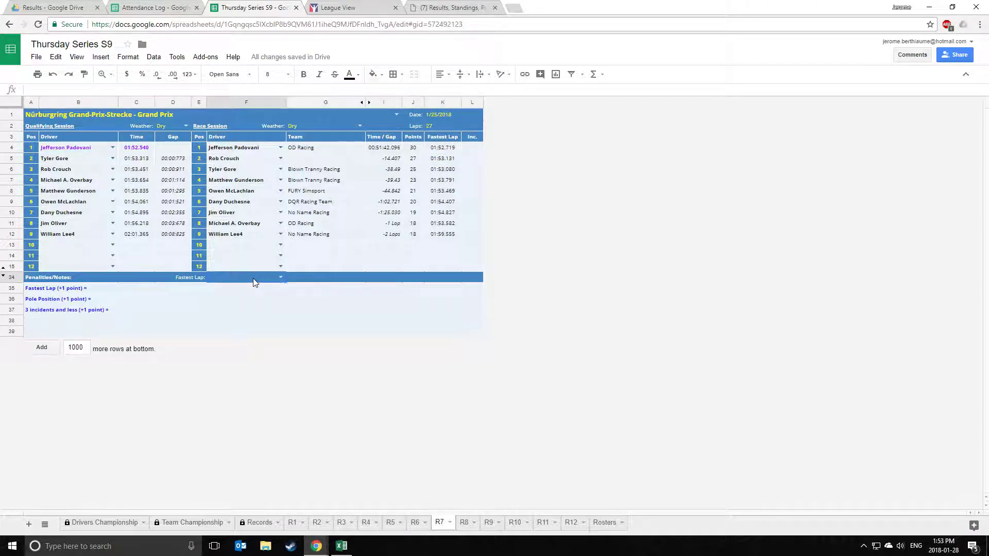
{"action": "type", "text": "j"}
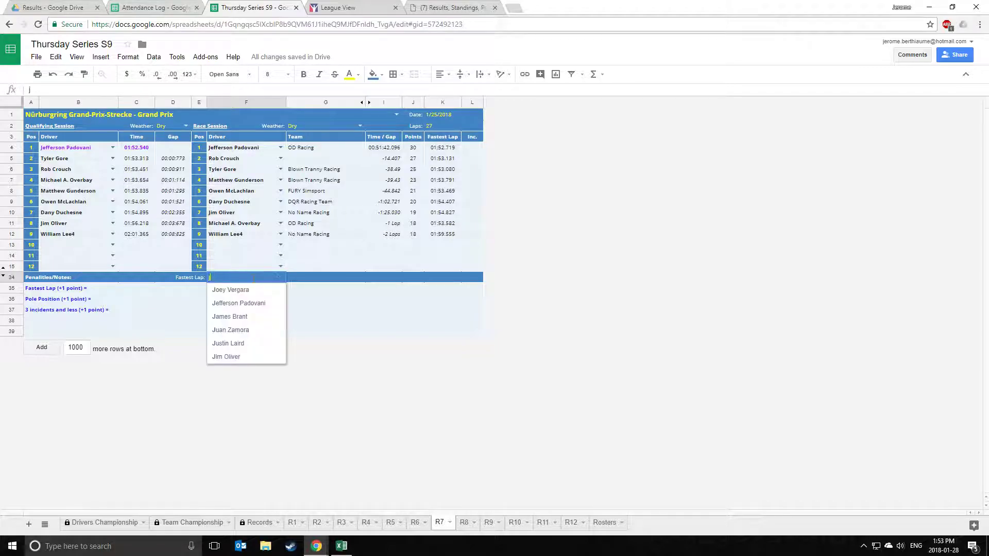
{"action": "type", "text": "eff"}
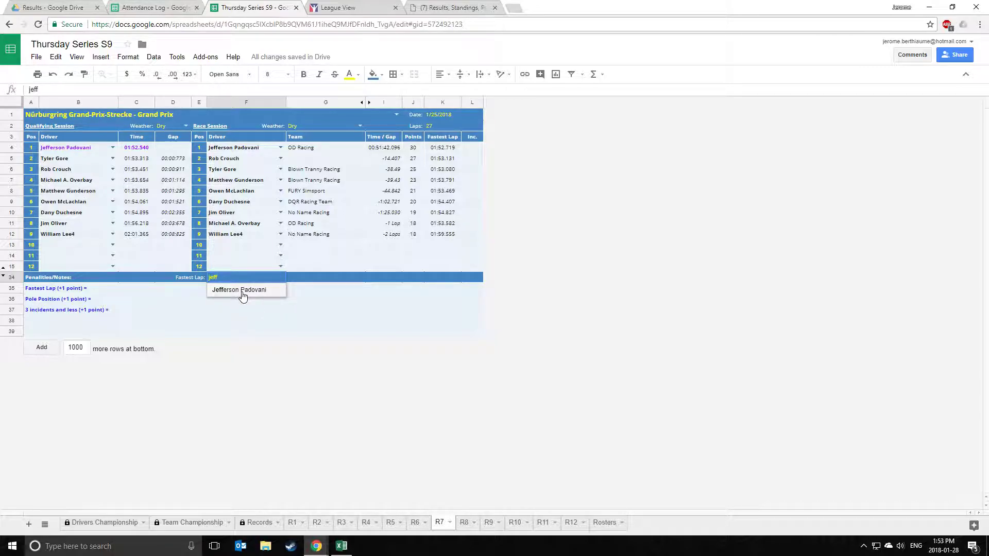
{"action": "left_click", "coordinate": [243, 291]}
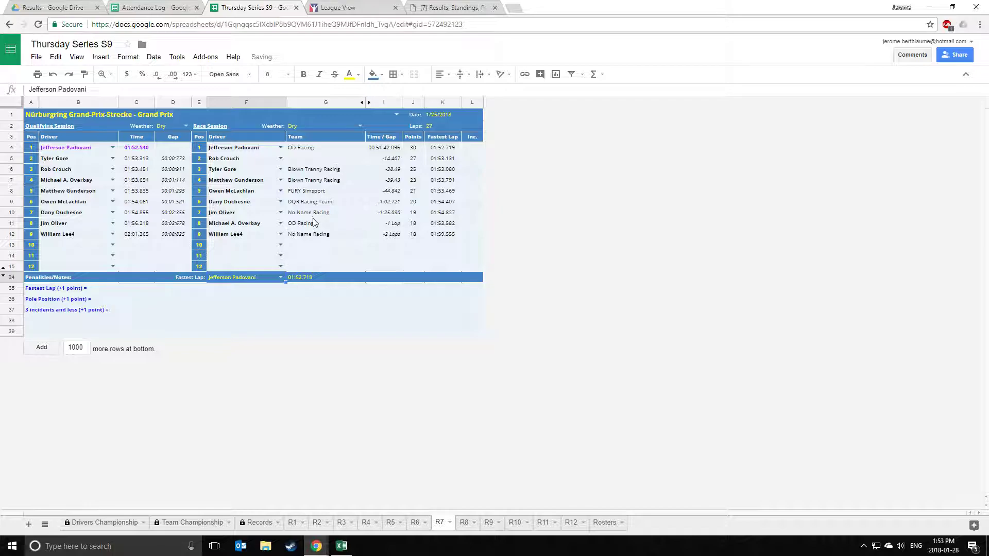
{"action": "left_click", "coordinate": [296, 279]}
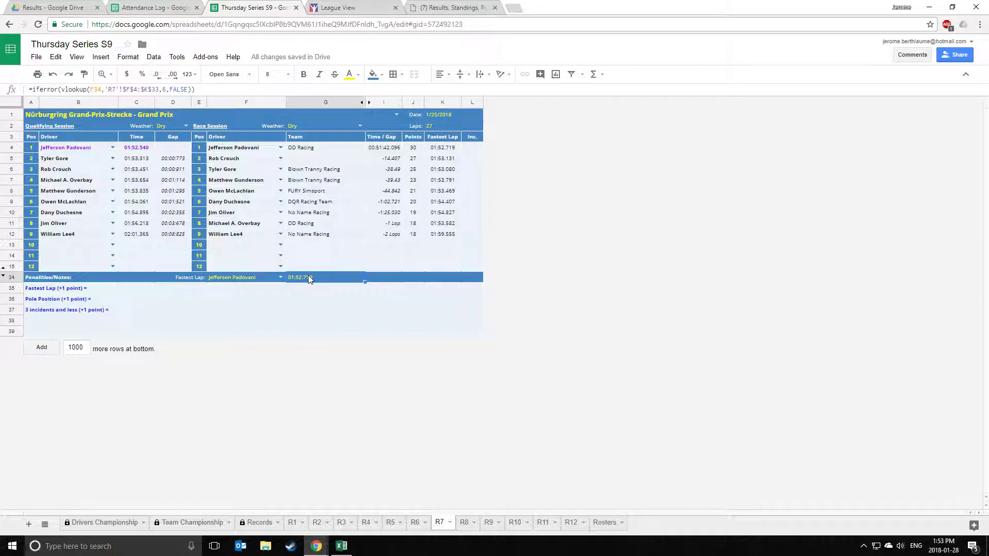
Make the 01:52.719 fastest lap in K4 bold and purple.
{"action": "left_click", "coordinate": [440, 150]}
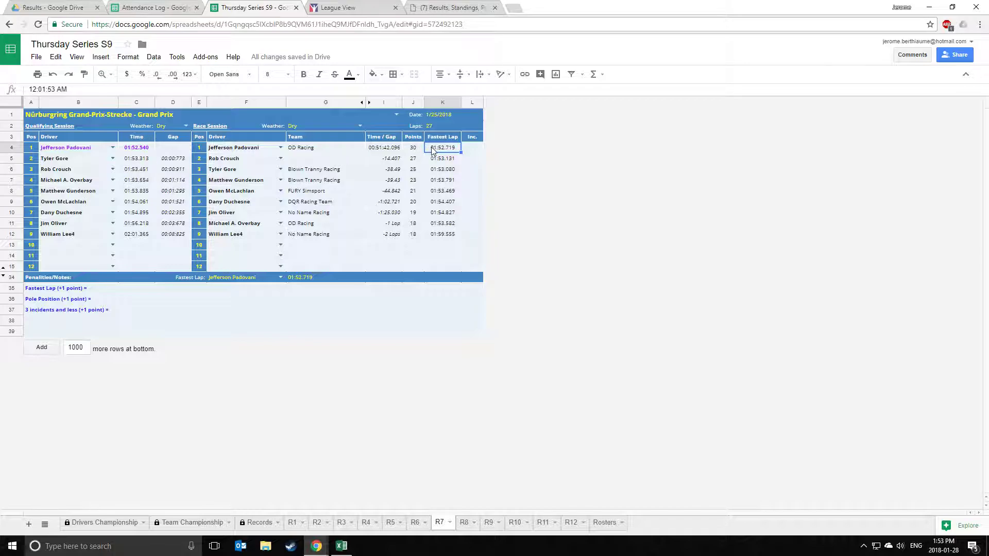
{"action": "left_click", "coordinate": [303, 74]}
{"action": "left_click", "coordinate": [349, 75]}
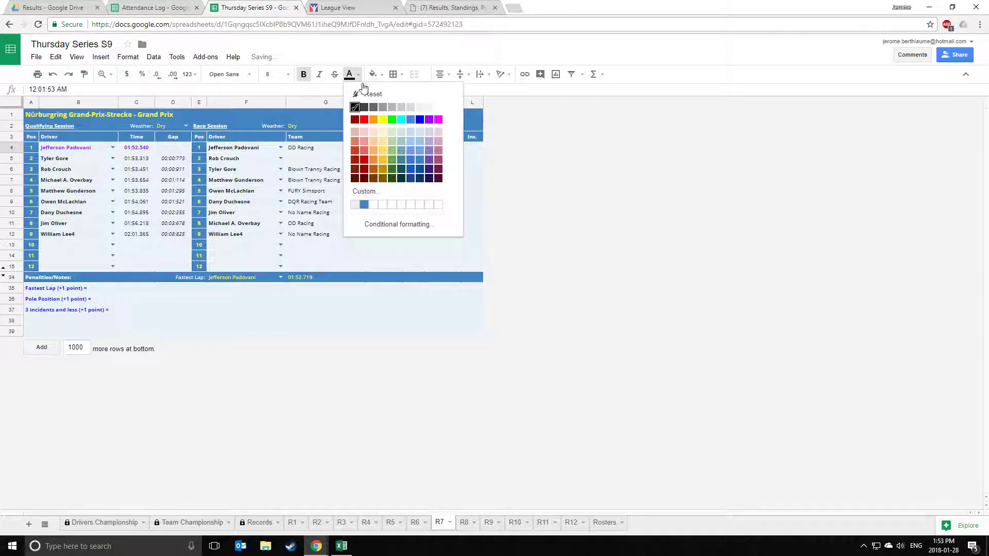
{"action": "left_click", "coordinate": [428, 120]}
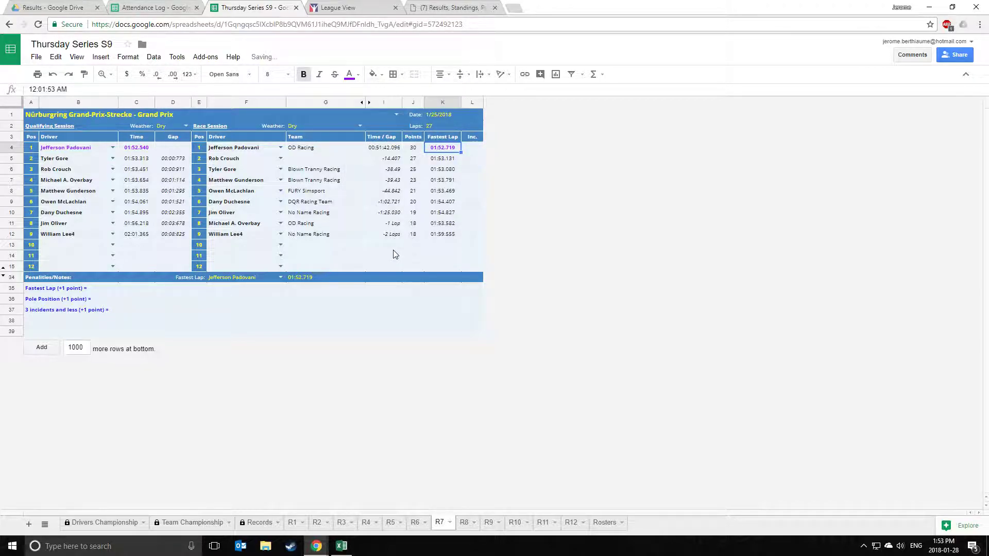
{"action": "left_click_drag", "start_coordinate": [481, 163], "coordinate": [462, 249]}
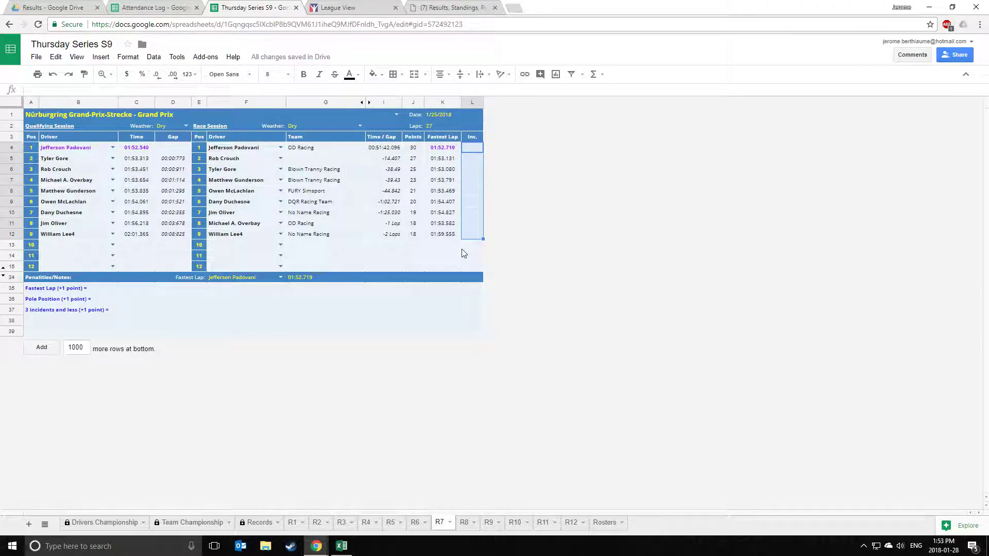
{"action": "left_click", "coordinate": [458, 246]}
Copy the Inc counts T11:T19 (2 through 13) from Excel's Sheet3.
{"action": "left_click", "coordinate": [341, 546]}
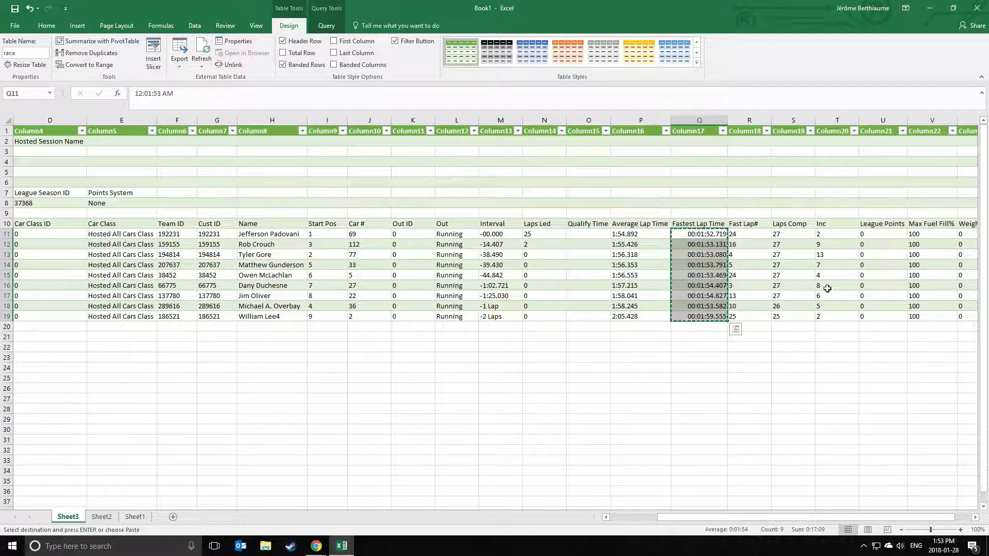
{"action": "left_click_drag", "start_coordinate": [827, 237], "coordinate": [830, 317]}
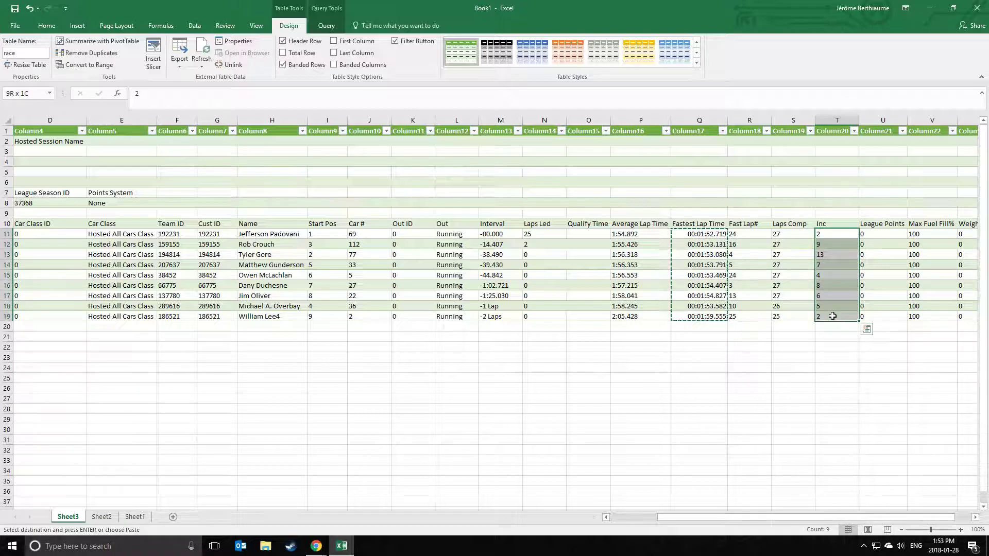
{"action": "right_click", "coordinate": [832, 264]}
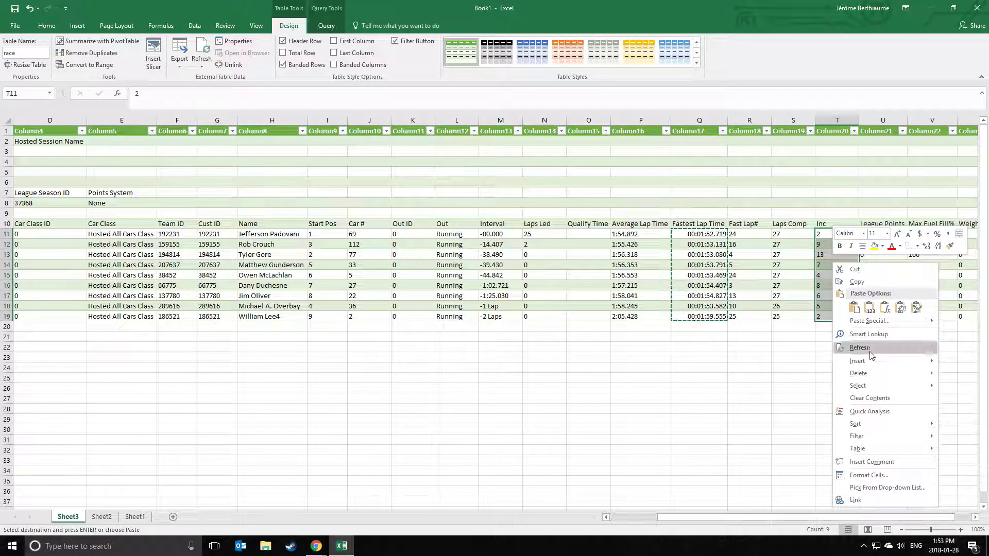
{"action": "left_click", "coordinate": [856, 282]}
Paste the nine incident counts as values only into R7's Inc column.
{"action": "mouse_move", "coordinate": [316, 546]}
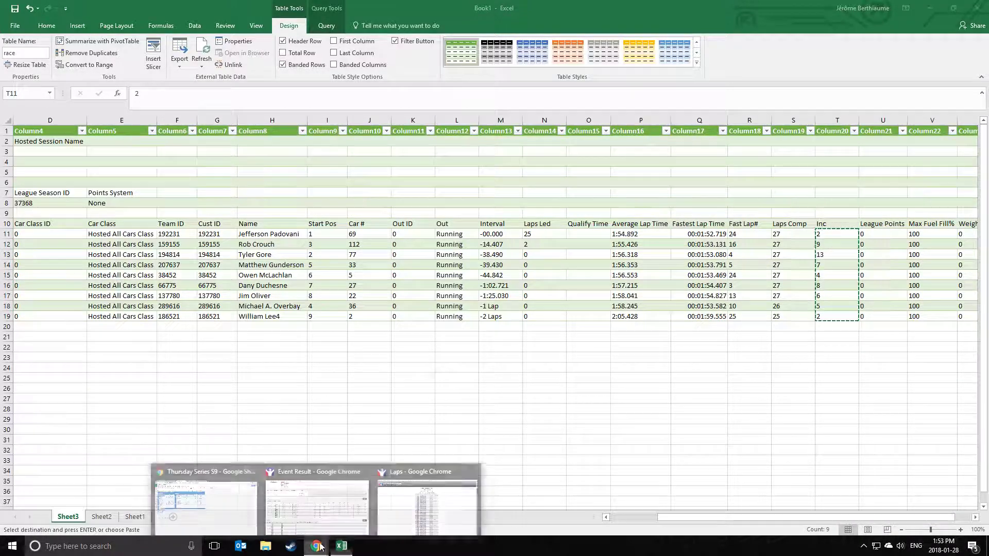
{"action": "left_click", "coordinate": [238, 512]}
{"action": "left_click", "coordinate": [473, 148]}
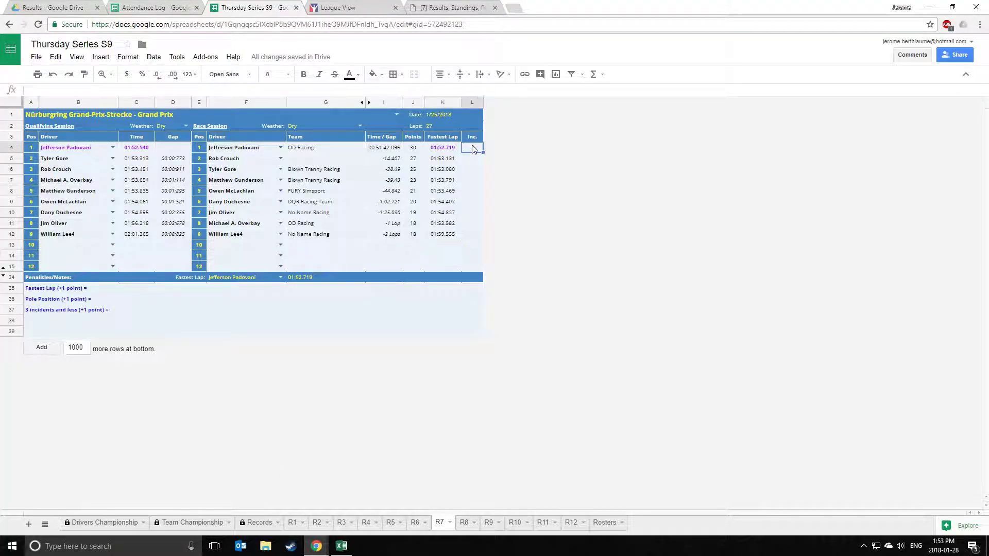
{"action": "right_click", "coordinate": [472, 148]}
{"action": "mouse_move", "coordinate": [502, 198]}
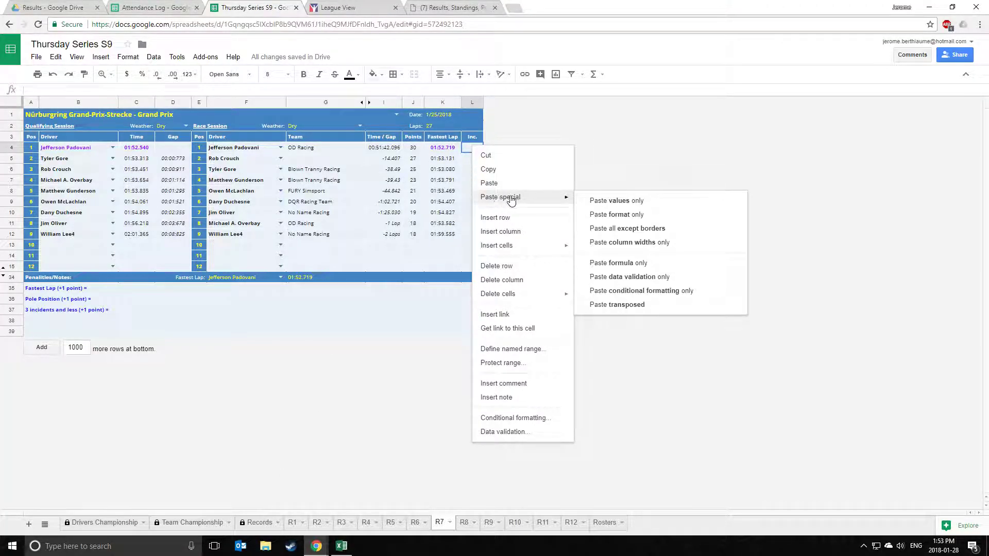
{"action": "left_click", "coordinate": [659, 205]}
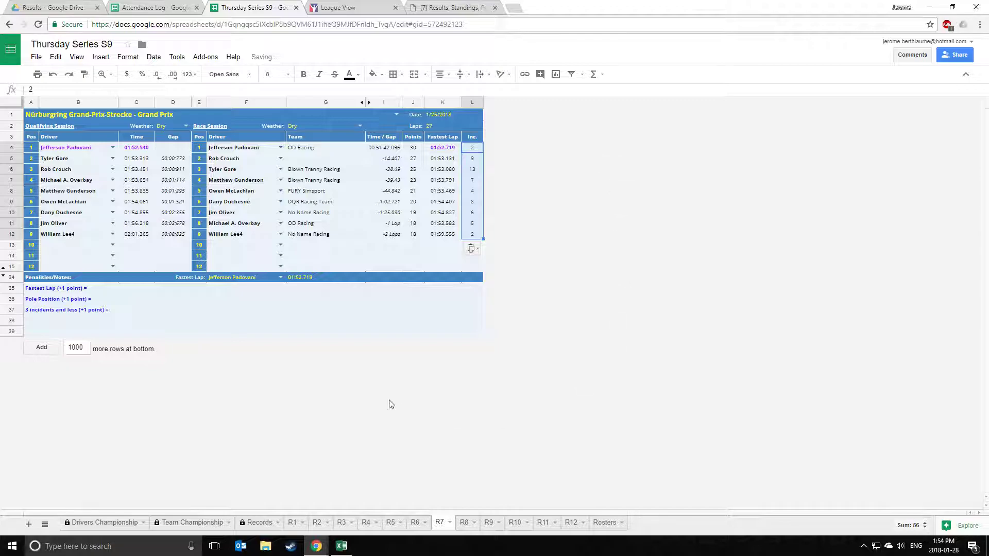
{"action": "left_click", "coordinate": [371, 248]}
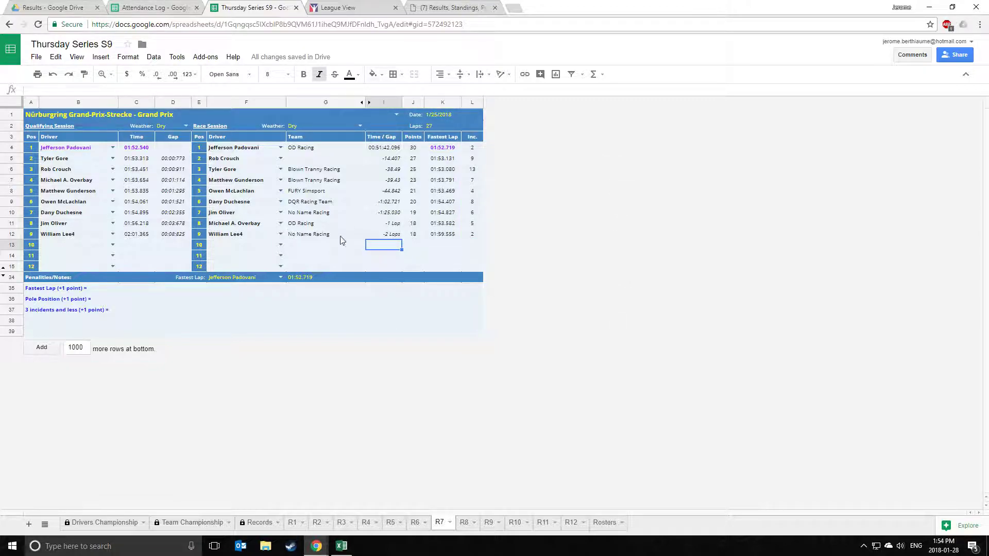
{"action": "left_click", "coordinate": [96, 290]}
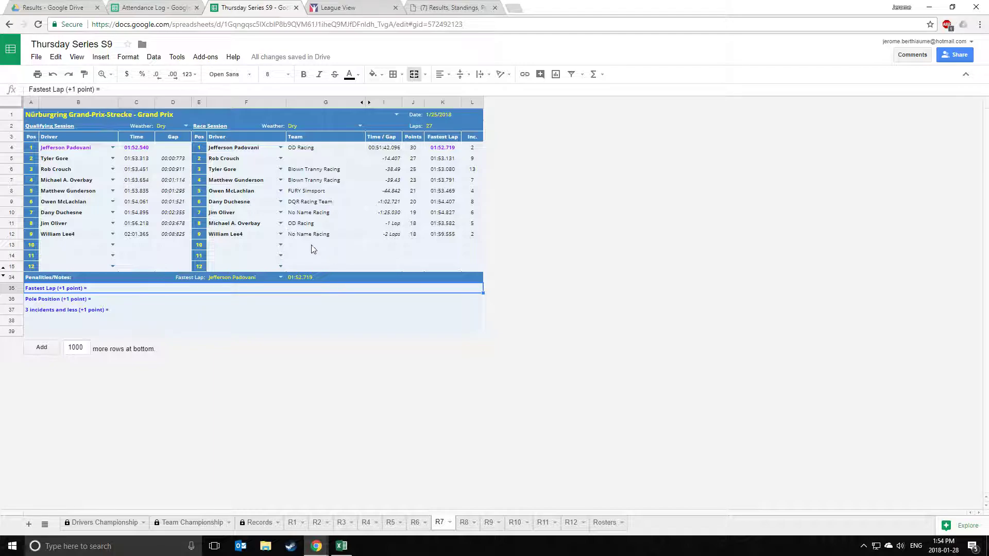
Add the fastest-lap driver to the fastest-lap and pole-position notes and fill the 3-incidents-or-less note.
{"action": "double_click", "coordinate": [113, 288]}
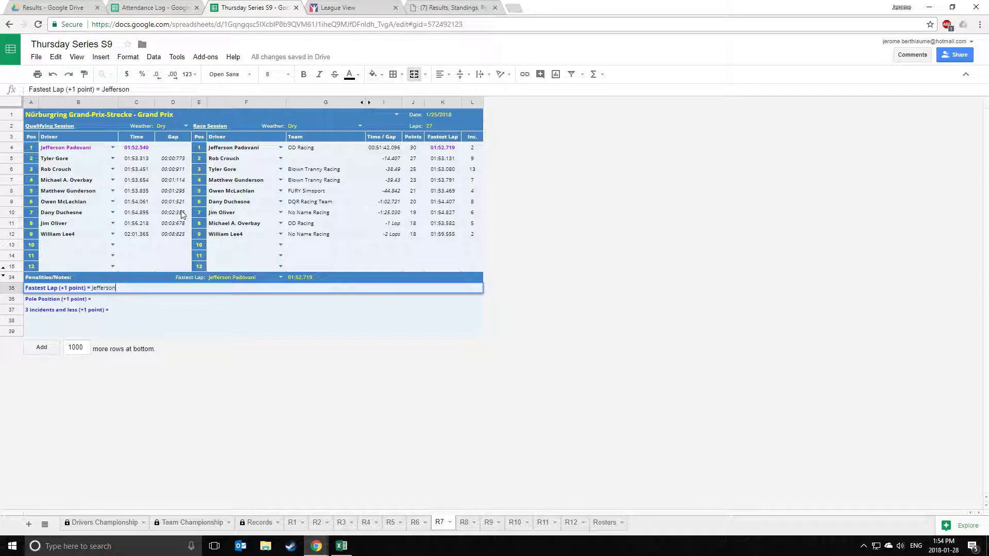
{"action": "double_click", "coordinate": [108, 299]}
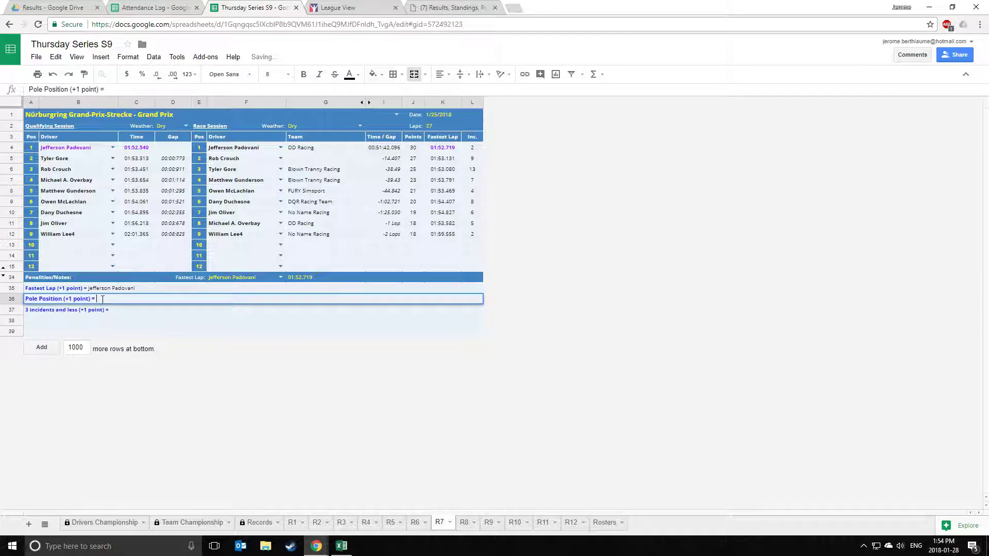
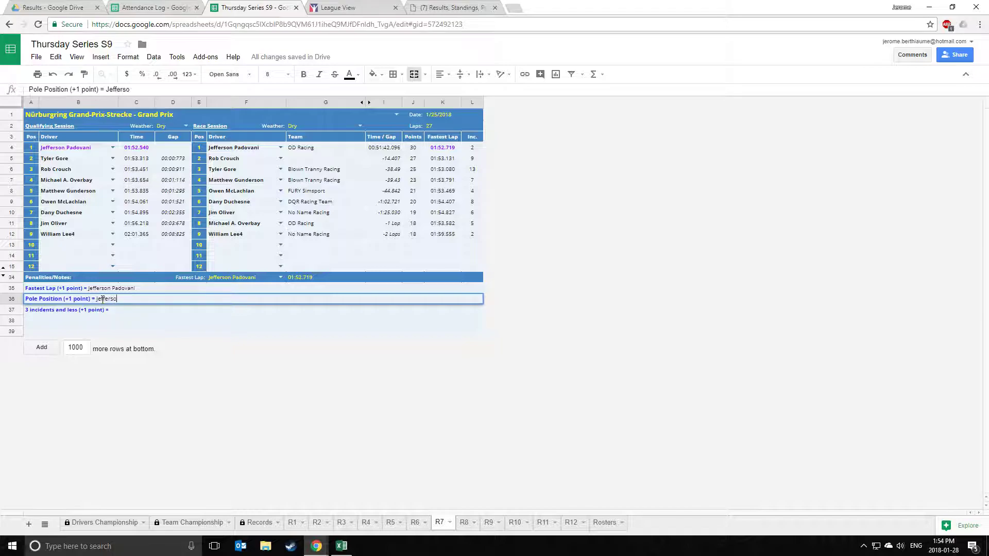
{"action": "double_click", "coordinate": [123, 309]}
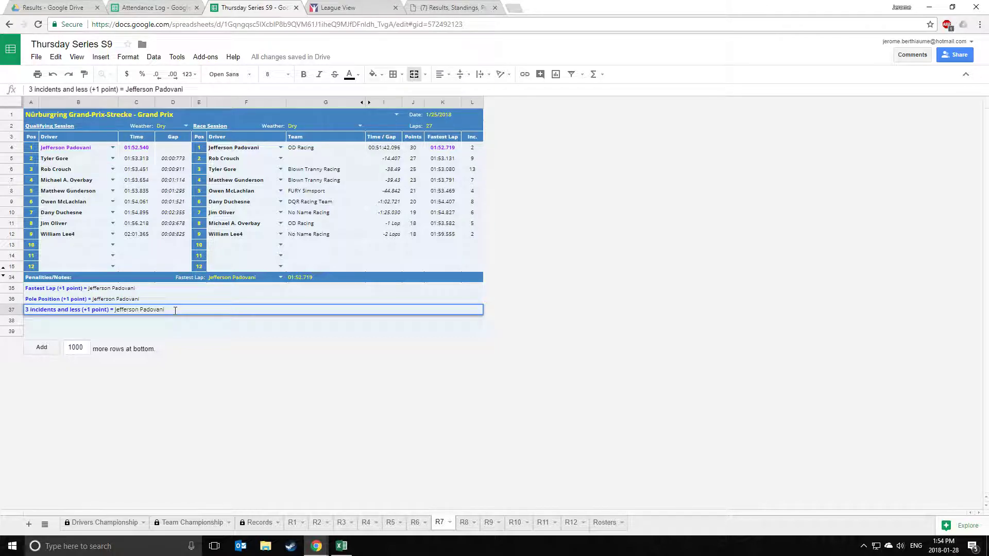
{"action": "left_click", "coordinate": [184, 332]}
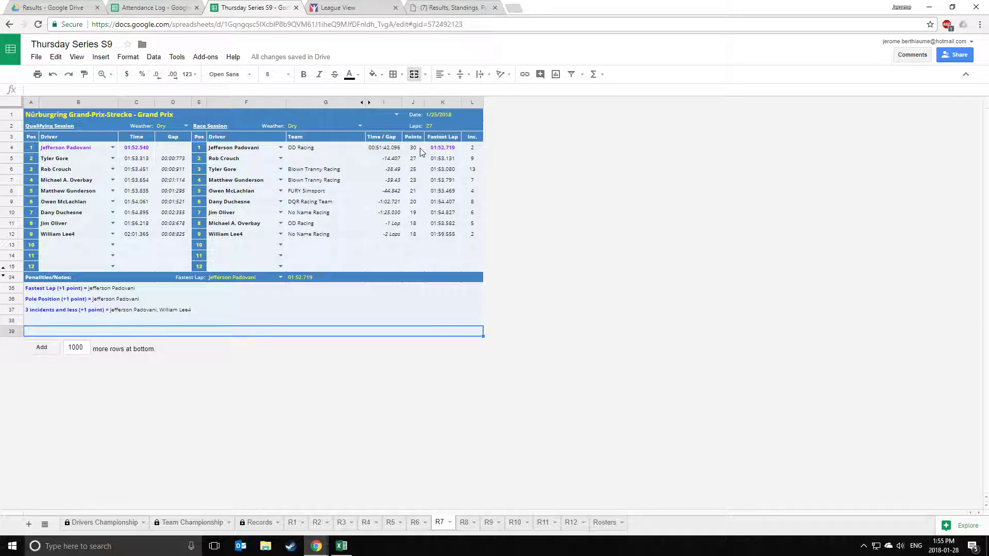
Set the ninth-place driver's points to 17 and the winner's points in J4 to 33.
{"action": "left_click", "coordinate": [414, 236]}
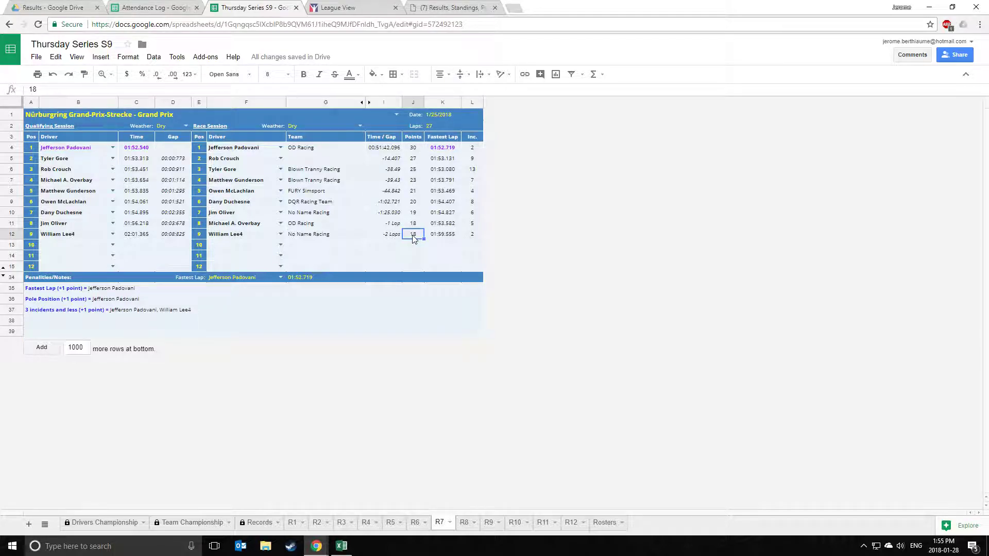
{"action": "type", "text": "17"}
{"action": "key", "text": "Return"}
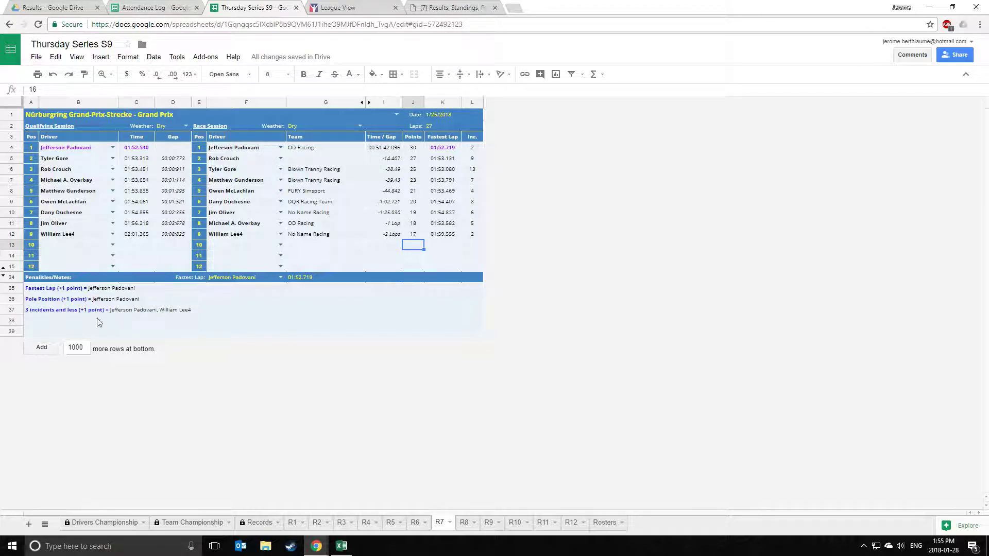
{"action": "left_click", "coordinate": [413, 149]}
{"action": "type", "text": "33"}
{"action": "key", "text": "Tab"}
Make the winner's 33 points bold and blue, then review the lap times and points.
{"action": "left_click", "coordinate": [413, 150]}
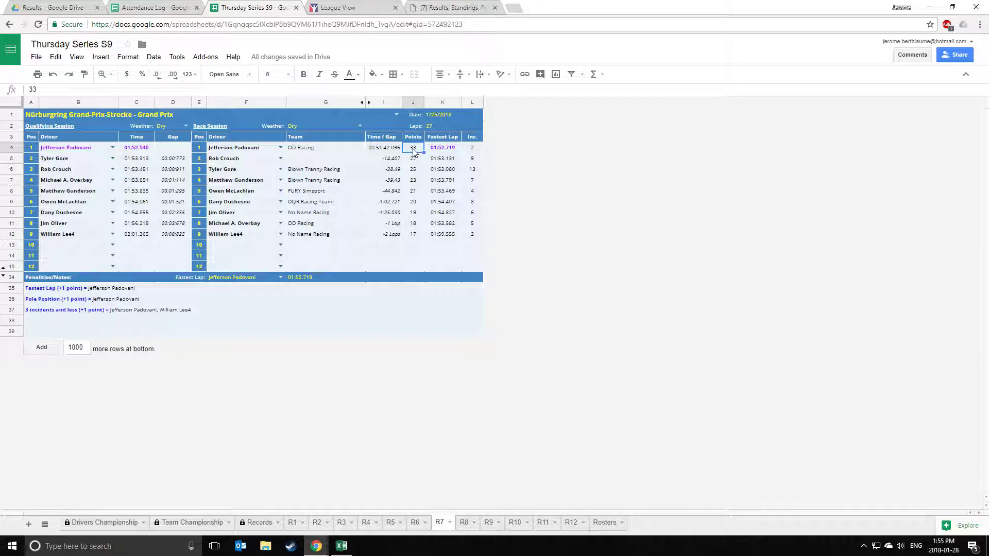
{"action": "left_click", "coordinate": [303, 74]}
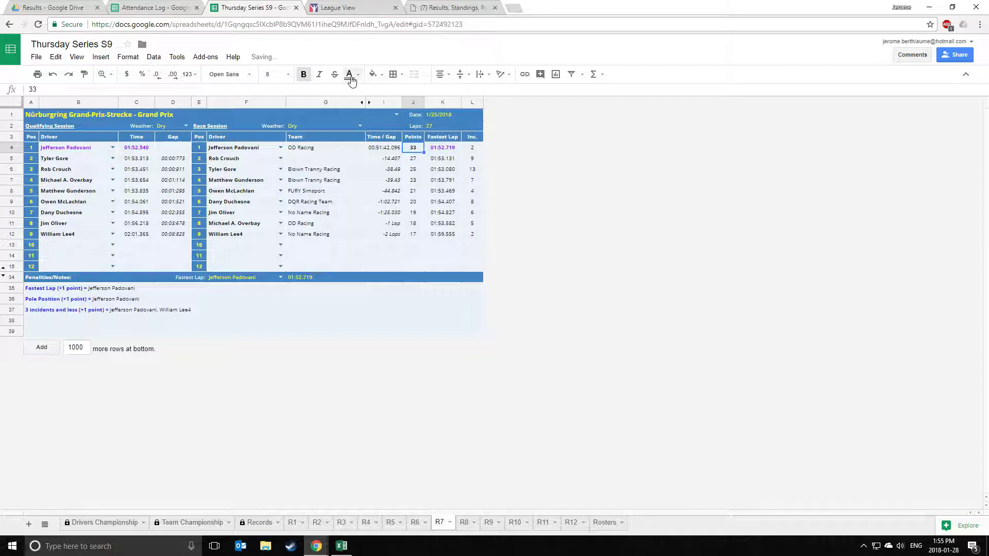
{"action": "left_click", "coordinate": [350, 75]}
{"action": "left_click", "coordinate": [419, 119]}
{"action": "left_click", "coordinate": [440, 201]}
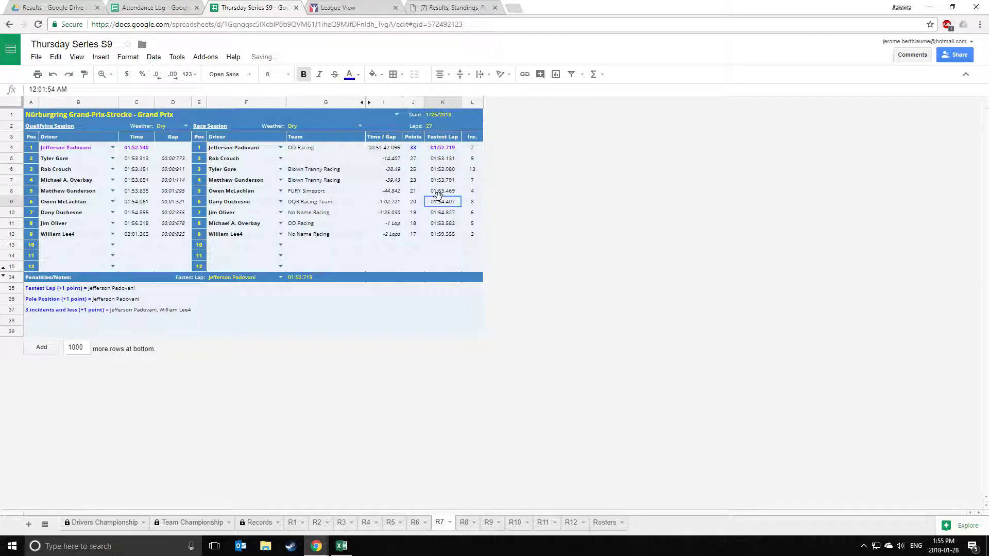
{"action": "left_click", "coordinate": [439, 181]}
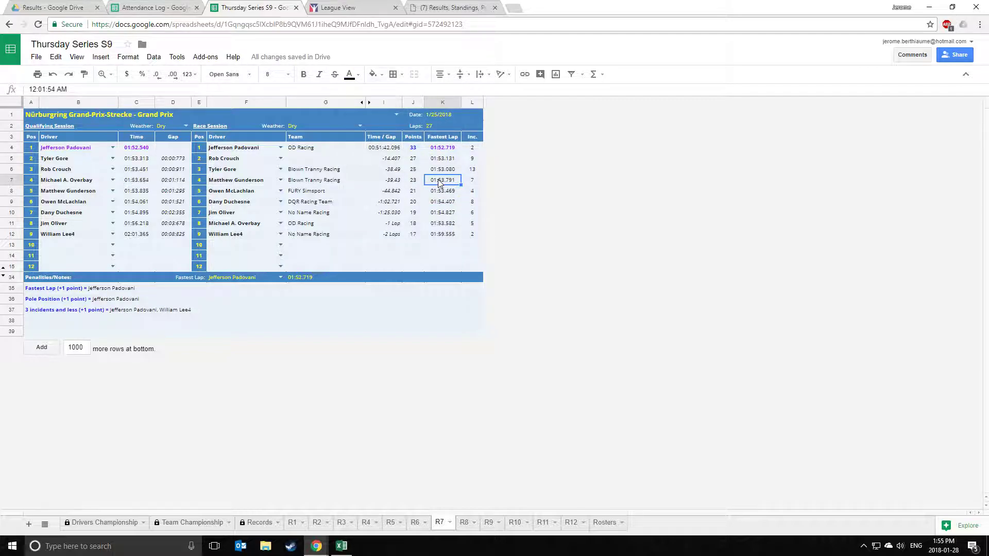
{"action": "left_click", "coordinate": [439, 162]}
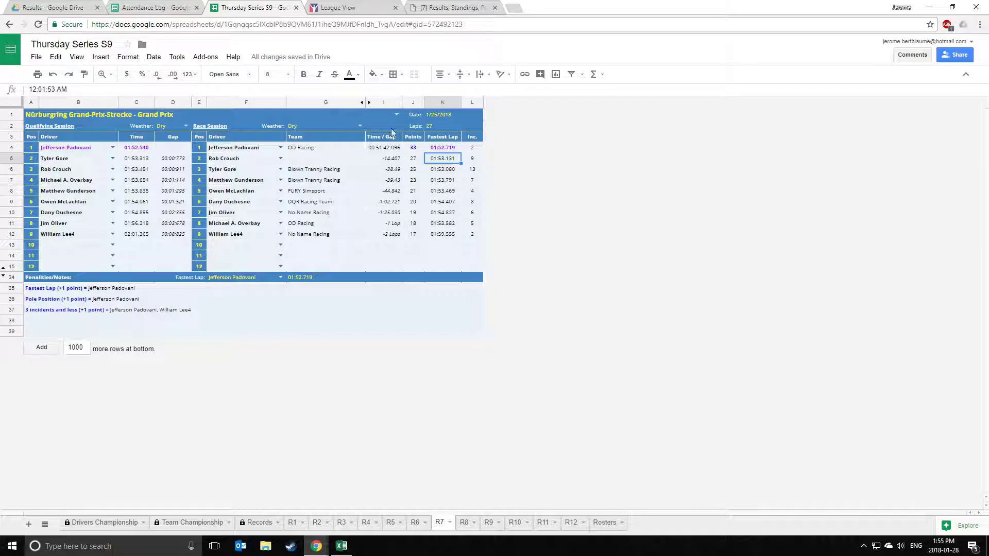
{"action": "left_click", "coordinate": [415, 149]}
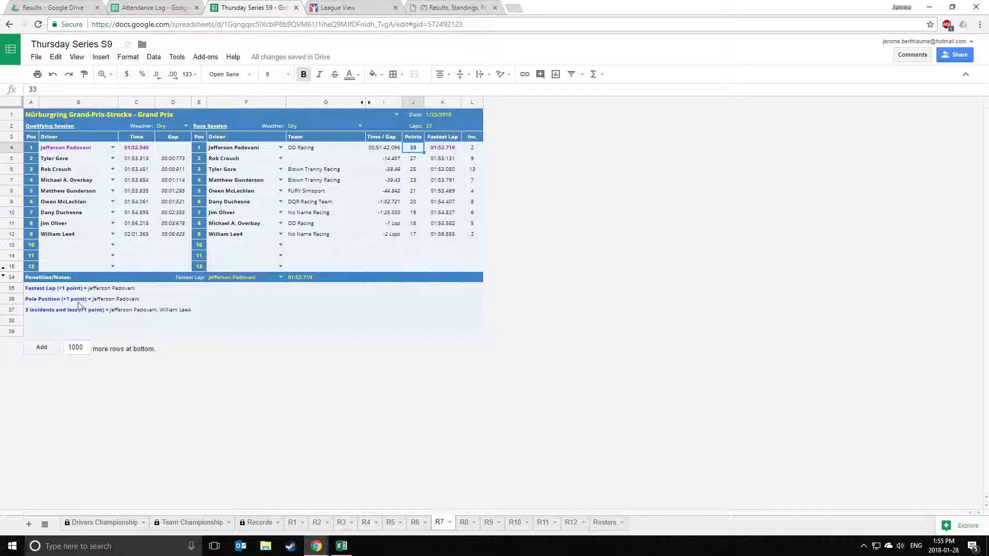
Change the sixth-place points in J9 to 18, formatted bold and red.
{"action": "left_click", "coordinate": [429, 205]}
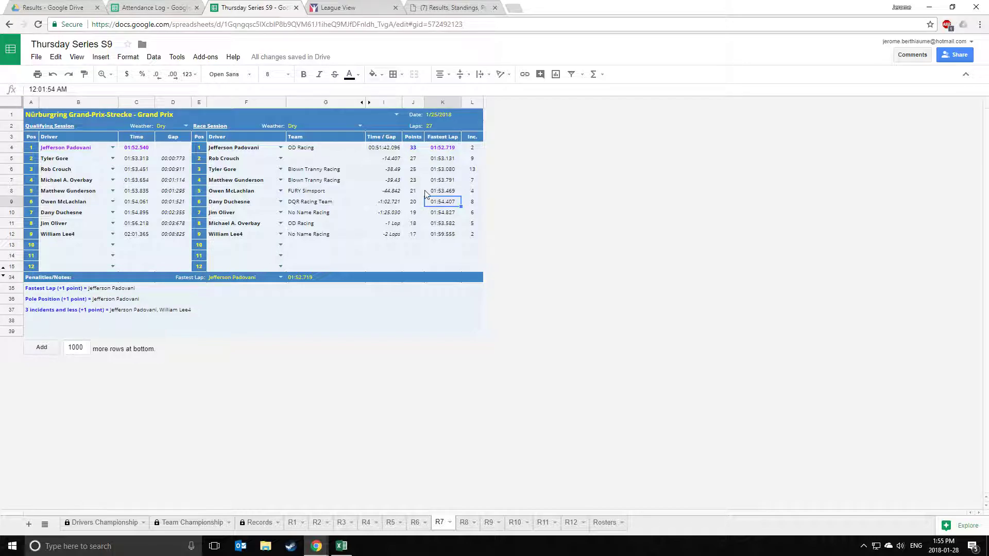
{"action": "left_click", "coordinate": [418, 170]}
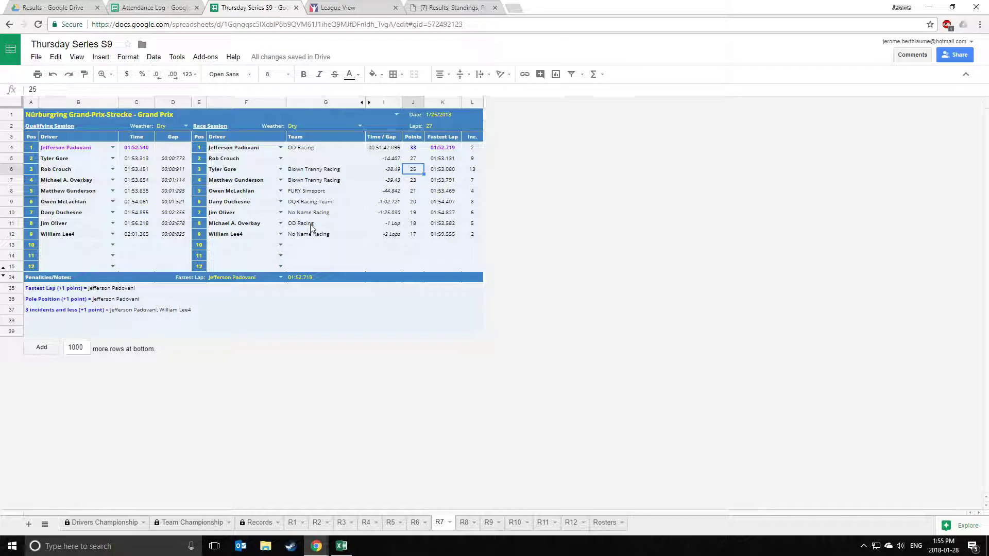
{"action": "left_click", "coordinate": [412, 237]}
{"action": "left_click", "coordinate": [417, 202]}
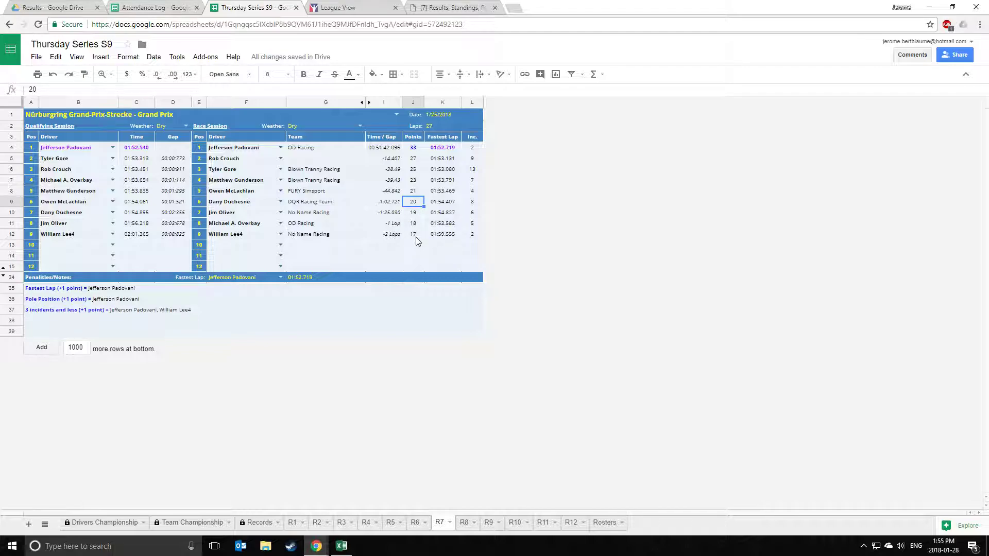
{"action": "type", "text": "18"}
{"action": "left_click", "coordinate": [435, 205]}
{"action": "left_click", "coordinate": [413, 202]}
{"action": "left_click", "coordinate": [304, 75]}
{"action": "left_click", "coordinate": [349, 74]}
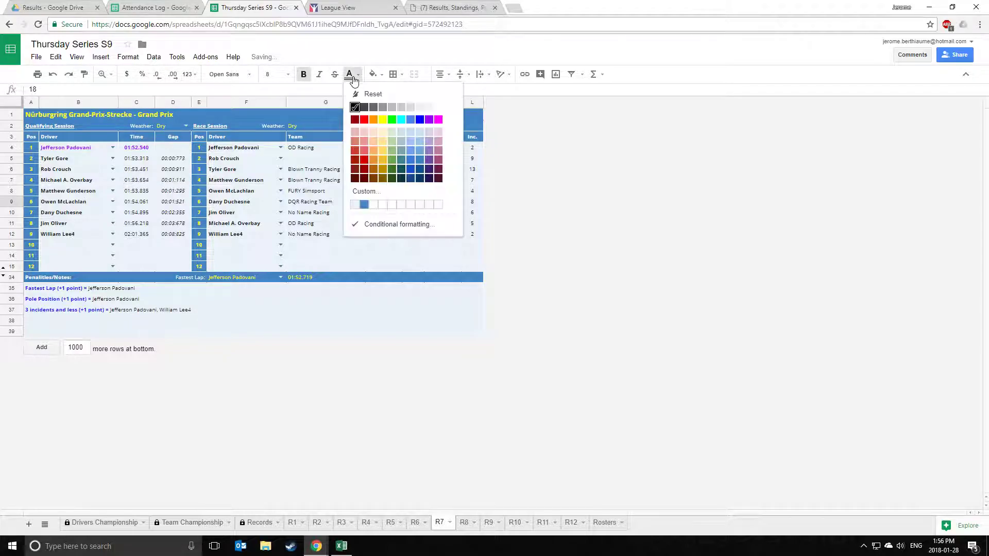
{"action": "left_click", "coordinate": [365, 120]}
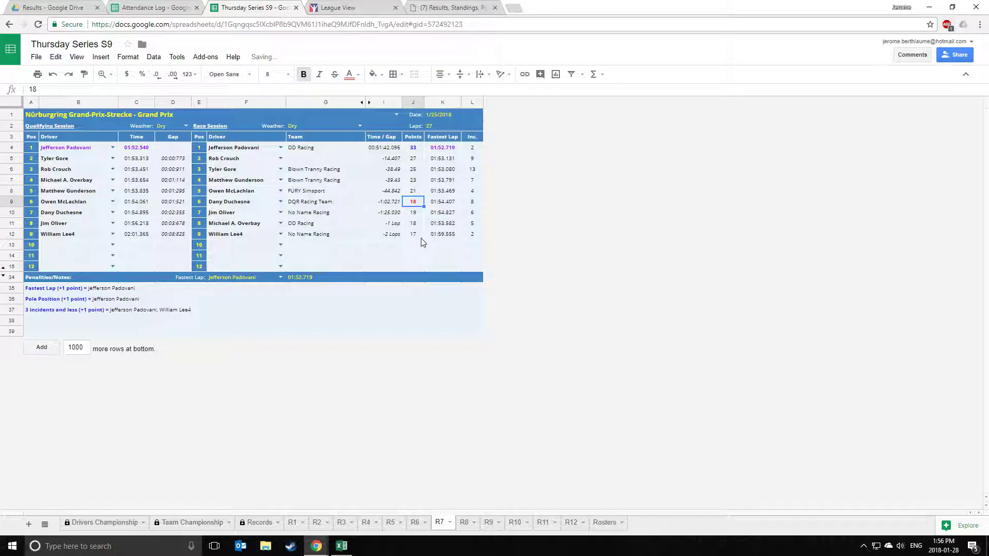
{"action": "left_click", "coordinate": [437, 234]}
{"action": "left_click", "coordinate": [121, 322]}
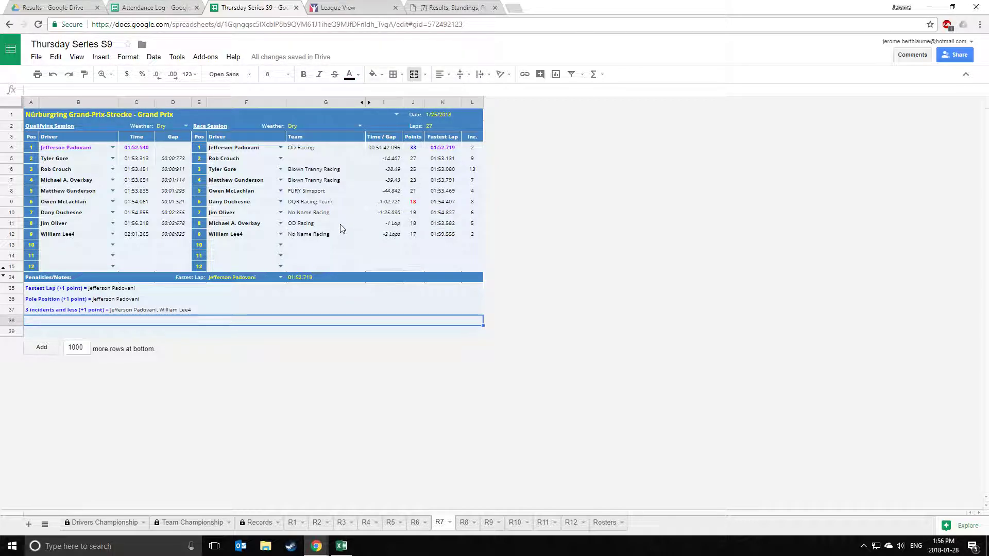
Restore the sixth-place points to 20 in the normal text colour.
{"action": "left_click", "coordinate": [413, 203]}
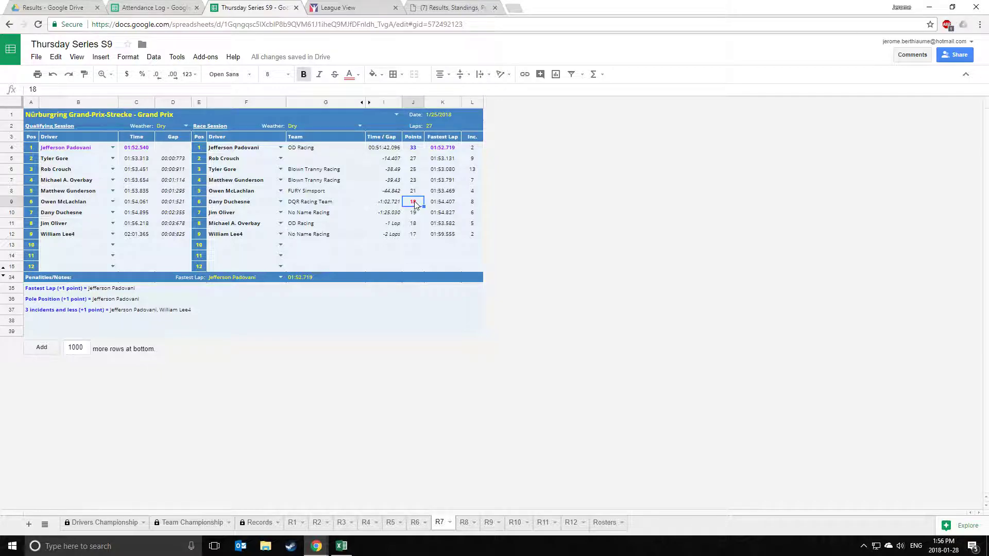
{"action": "type", "text": "20"}
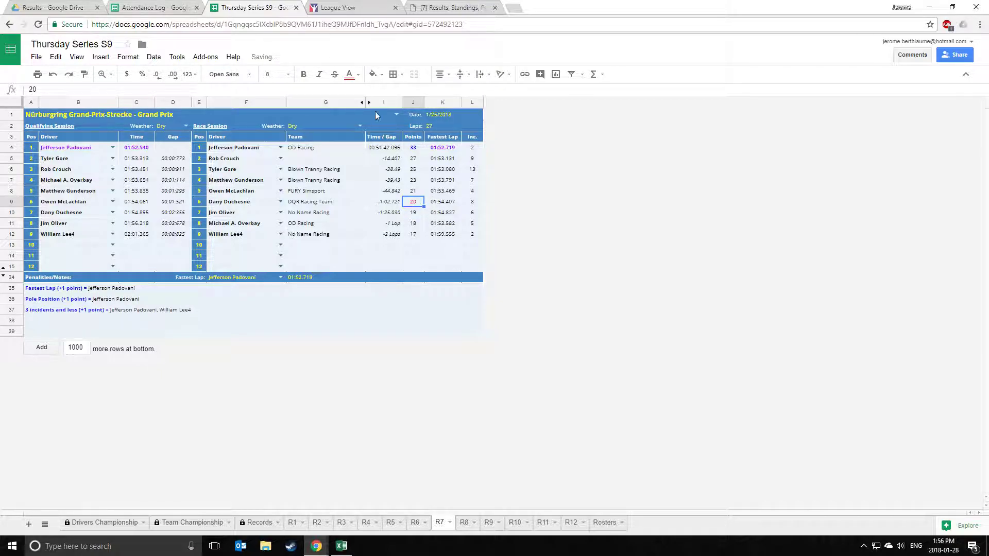
{"action": "left_click", "coordinate": [357, 75]}
{"action": "left_click", "coordinate": [355, 107]}
{"action": "left_click", "coordinate": [453, 172]}
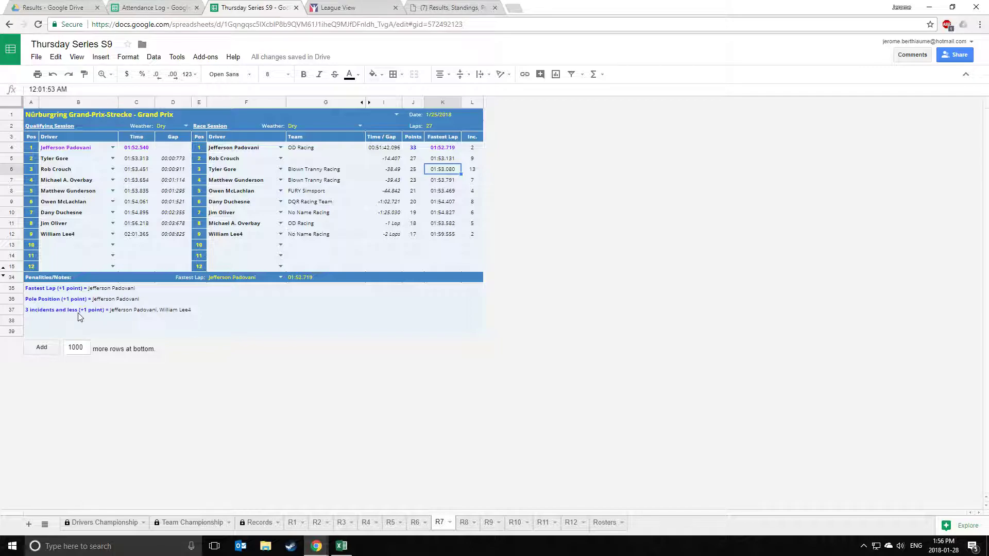
Set the ninth-place driver's points in J12 to 18 in bold blue.
{"action": "left_click", "coordinate": [417, 236]}
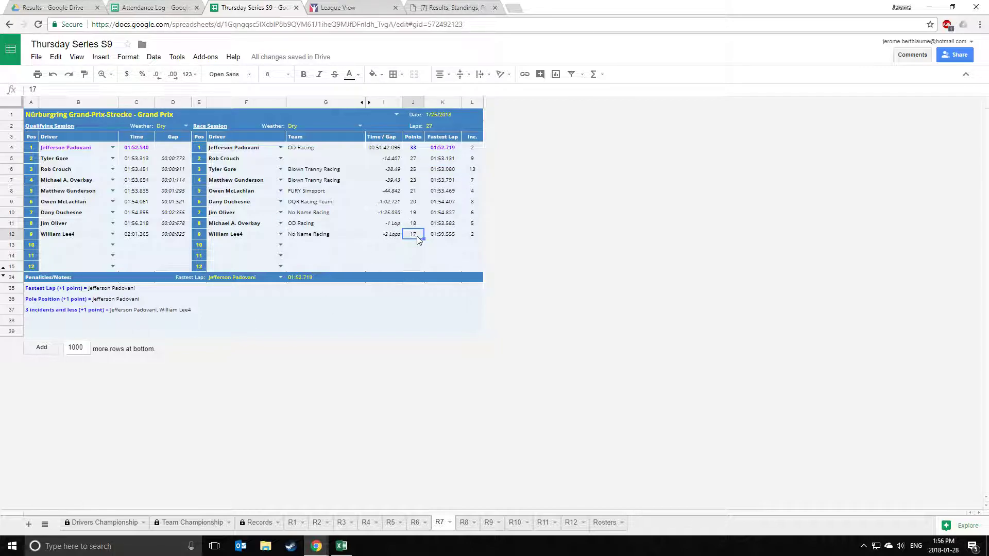
{"action": "type", "text": "1"}
{"action": "left_click", "coordinate": [416, 238]}
{"action": "left_click", "coordinate": [303, 74]}
{"action": "left_click", "coordinate": [351, 77]}
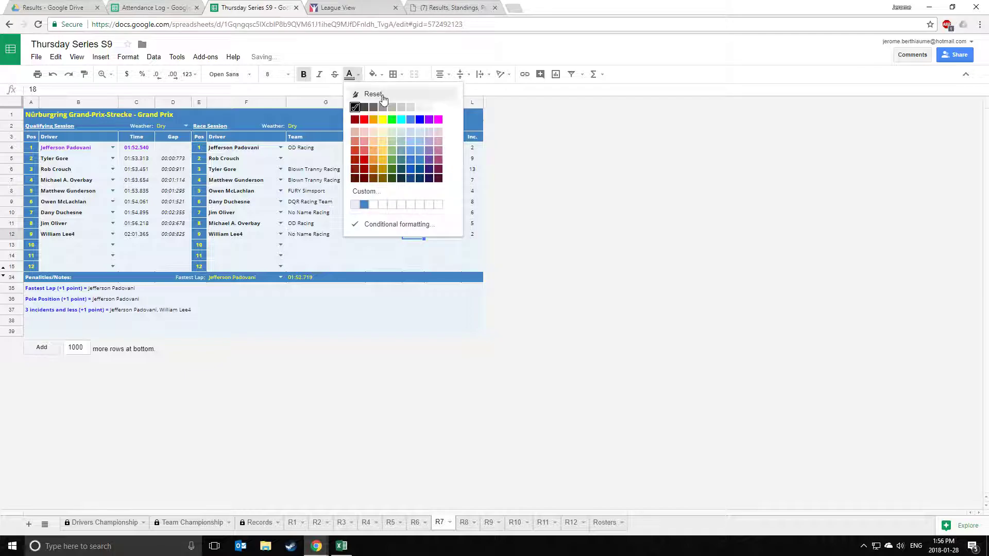
{"action": "left_click", "coordinate": [420, 129]}
{"action": "left_click", "coordinate": [441, 246]}
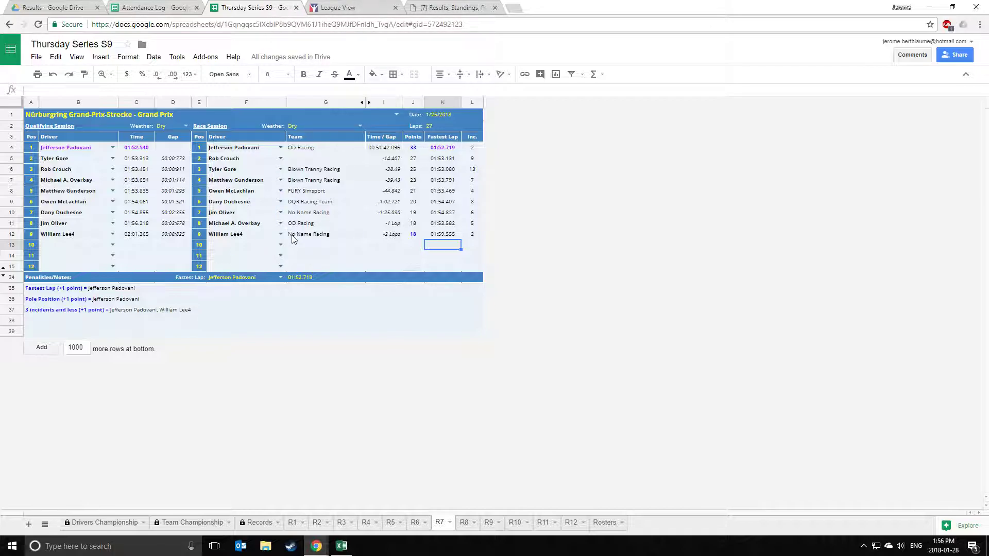
Post 'Updated with Round 7.' as a quick reply in the forum results topic, then return to Thursday Series S9.
{"action": "left_click", "coordinate": [433, 9]}
{"action": "scroll", "coordinate": [392, 249], "scroll_direction": "up", "scroll_amount": 20}
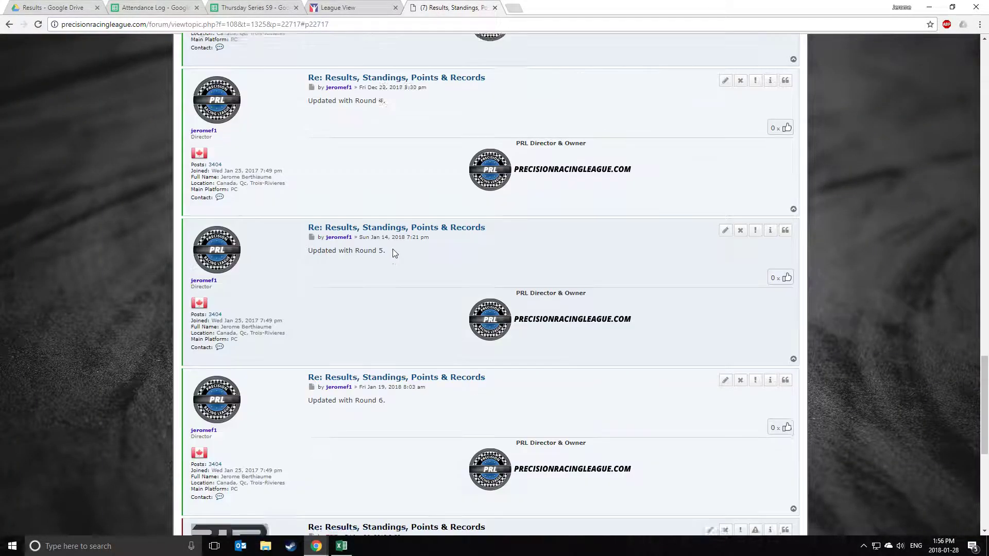
{"action": "scroll", "coordinate": [393, 256], "scroll_direction": "up", "scroll_amount": 1}
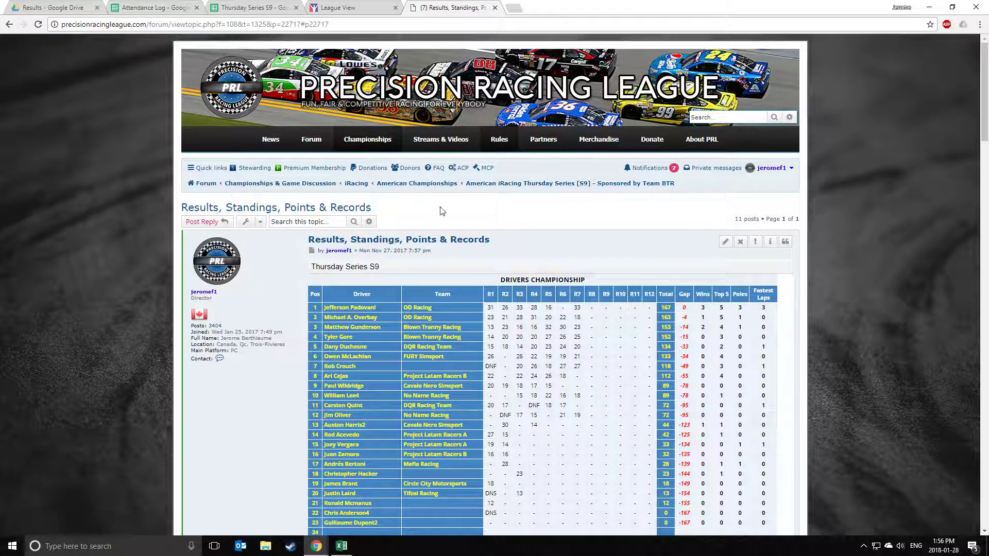
{"action": "scroll", "coordinate": [443, 209], "scroll_direction": "down", "scroll_amount": 20}
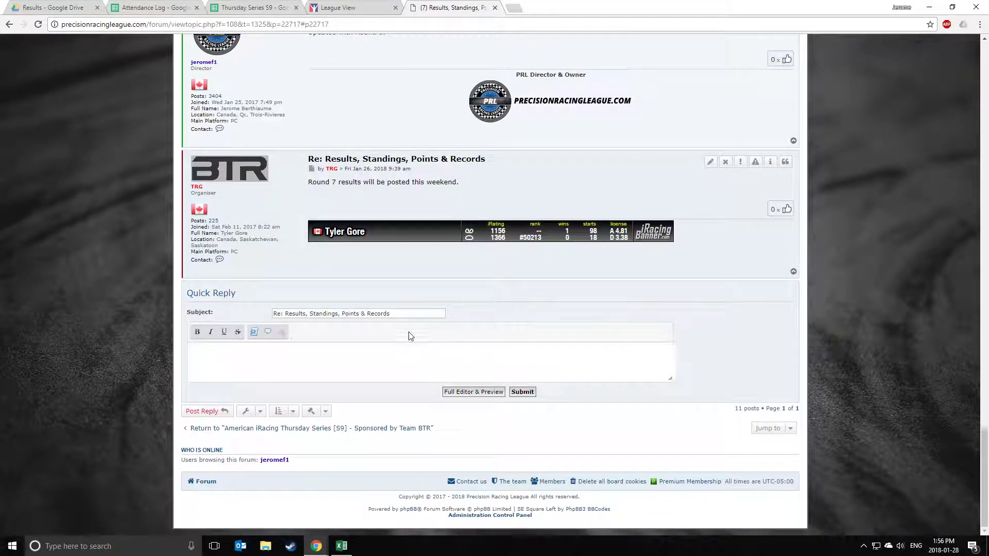
{"action": "left_click", "coordinate": [385, 356]}
{"action": "type", "text": "Updated with Rou"}
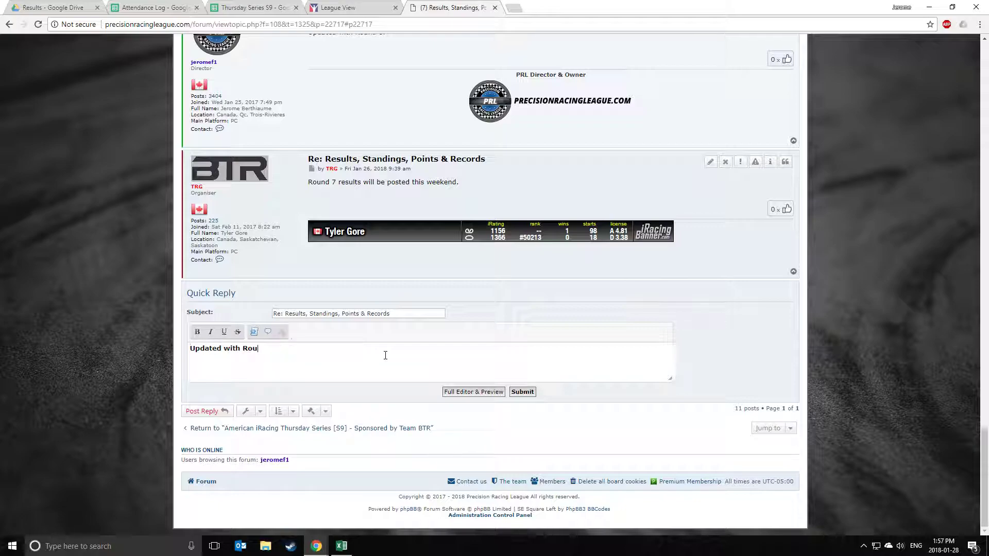
{"action": "type", "text": "."}
{"action": "left_click", "coordinate": [522, 392]}
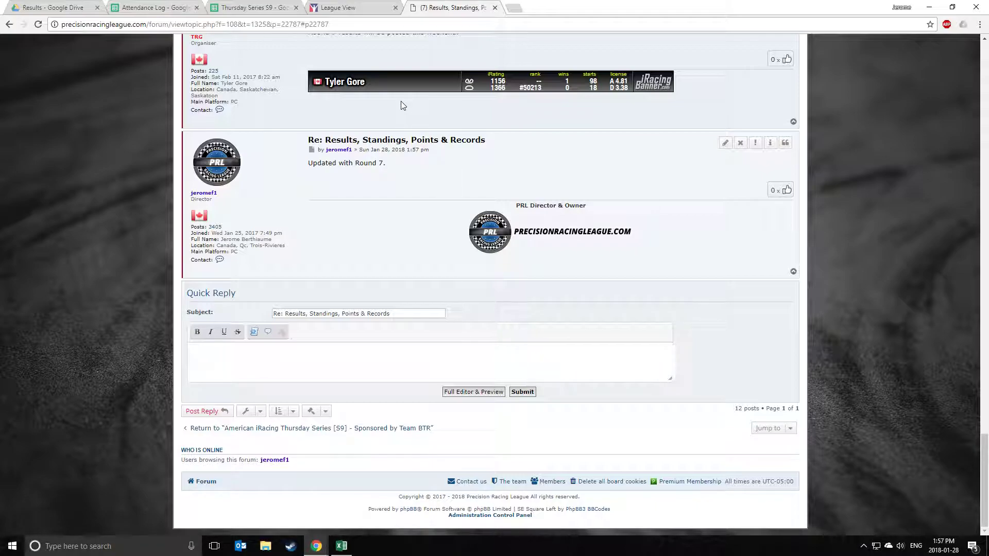
{"action": "left_click", "coordinate": [278, 9]}
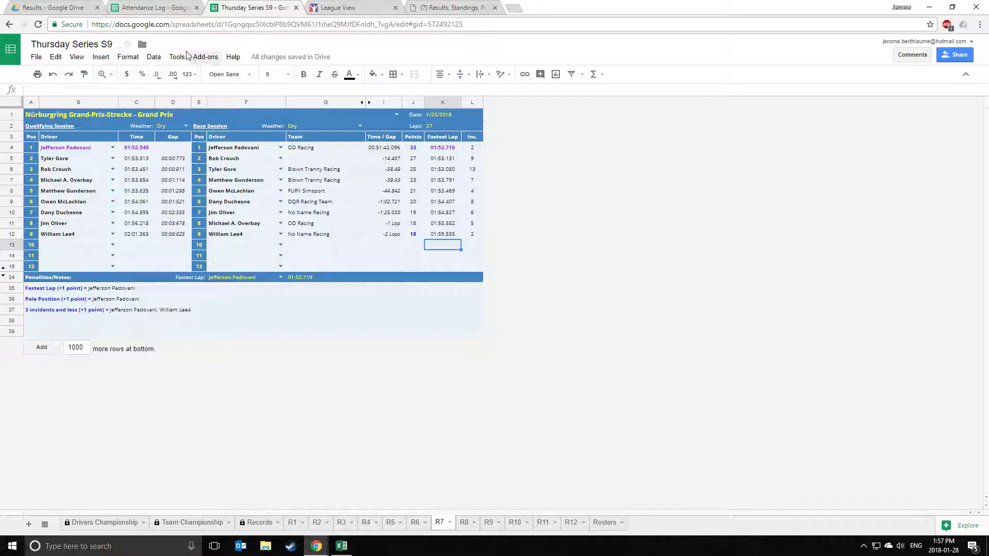
Open the Attendance Log and browse its sheet list without switching sheets.
{"action": "left_click", "coordinate": [146, 9]}
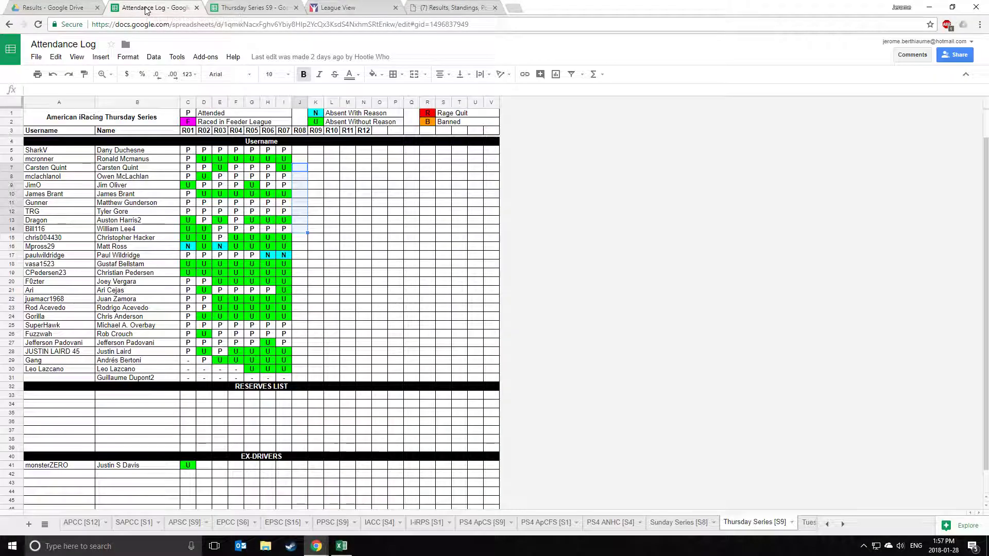
{"action": "left_click", "coordinate": [360, 280]}
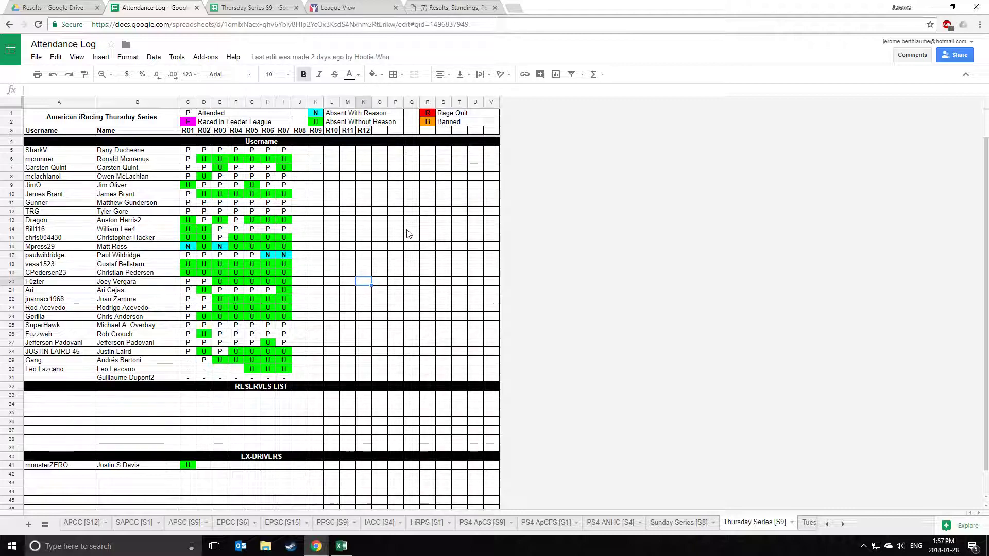
{"action": "left_click", "coordinate": [44, 521]}
{"action": "scroll", "coordinate": [157, 464], "scroll_direction": "up", "scroll_amount": 2}
{"action": "scroll", "coordinate": [157, 463], "scroll_direction": "up", "scroll_amount": 2}
{"action": "scroll", "coordinate": [129, 464], "scroll_direction": "down", "scroll_amount": 2}
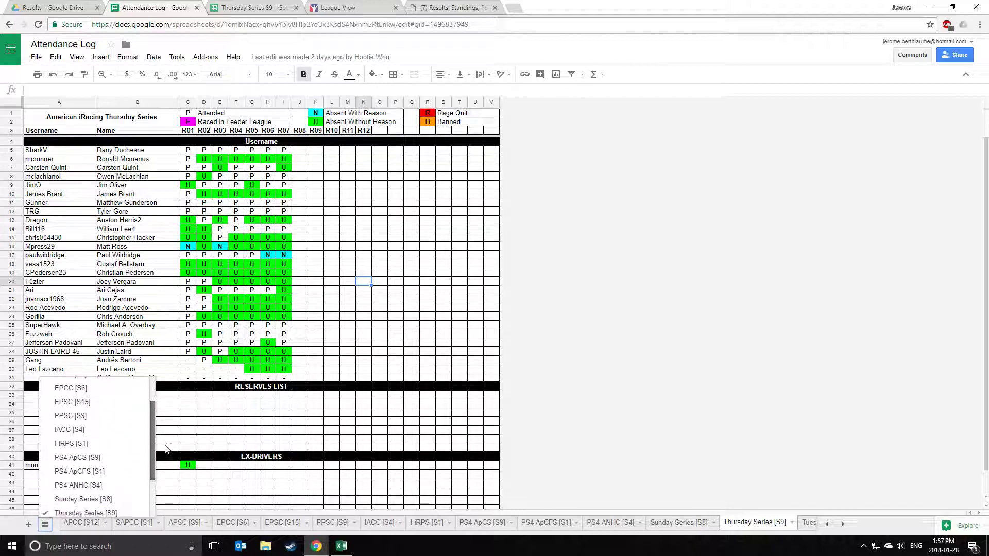
{"action": "left_click", "coordinate": [91, 488]}
Select and then deselect the R07 attendance entries in the Thursday Series grid.
{"action": "left_click", "coordinate": [407, 265]}
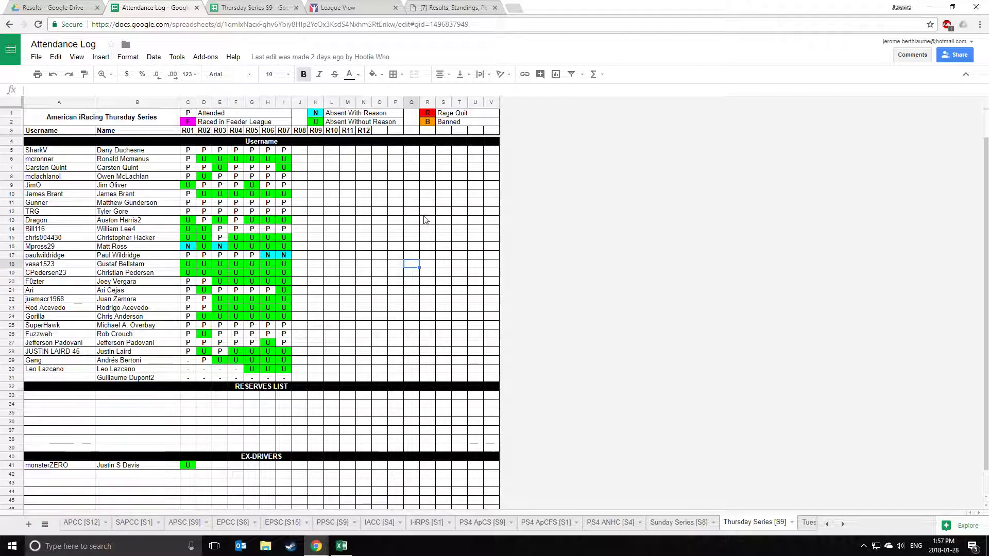
{"action": "left_click_drag", "start_coordinate": [283, 152], "coordinate": [283, 378]}
{"action": "left_click", "coordinate": [323, 335]}
{"action": "left_click_drag", "start_coordinate": [283, 149], "coordinate": [284, 185]}
{"action": "left_click", "coordinate": [316, 185]}
{"action": "left_click", "coordinate": [284, 150]}
{"action": "left_click", "coordinate": [304, 204]}
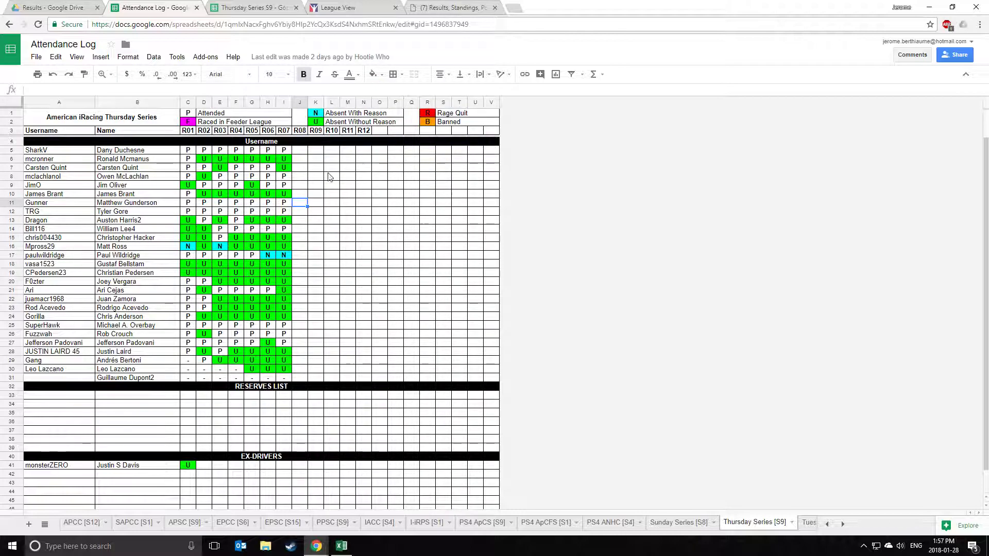
Enter U and N in the R09 cells K11:K12, then delete both mistaken marks.
{"action": "left_click", "coordinate": [314, 200]}
{"action": "type", "text": "U"}
{"action": "key", "text": "Return"}
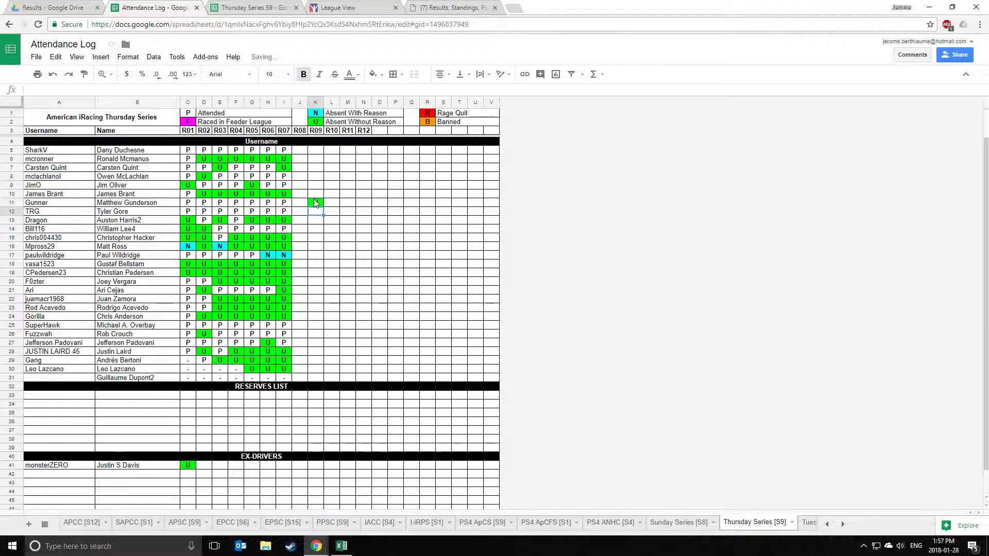
{"action": "type", "text": "N"}
{"action": "key", "text": "Return"}
{"action": "left_click_drag", "start_coordinate": [315, 203], "coordinate": [315, 211]}
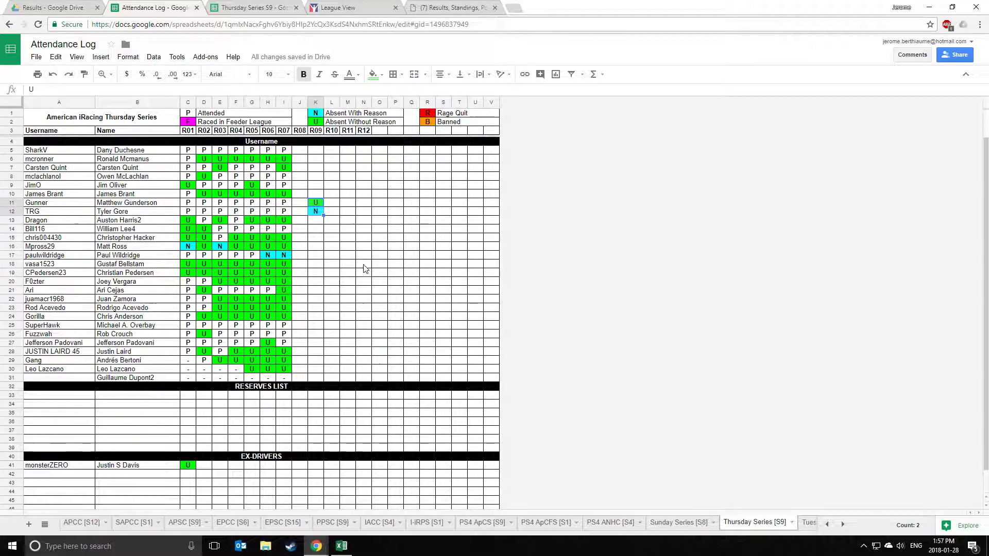
{"action": "key", "text": "Delete"}
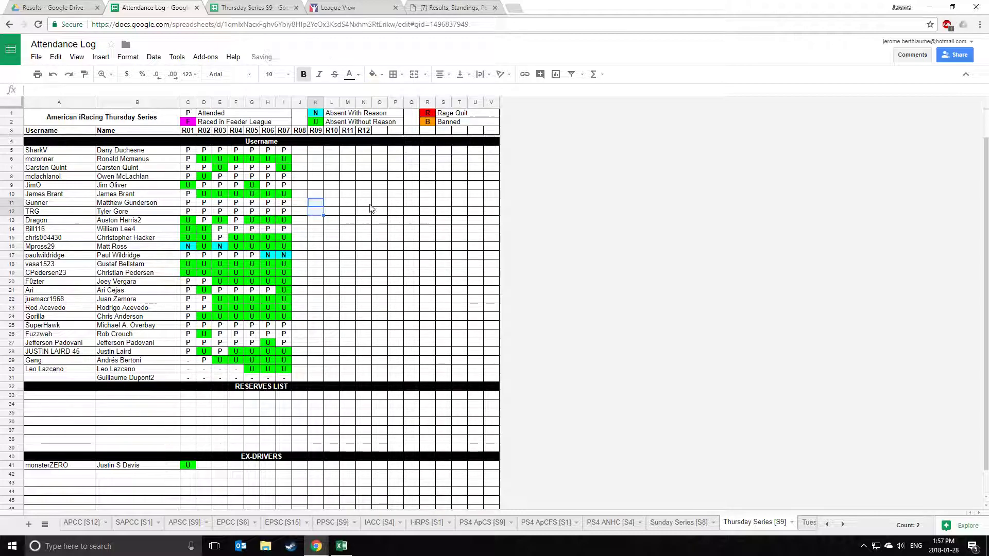
{"action": "left_click", "coordinate": [363, 185]}
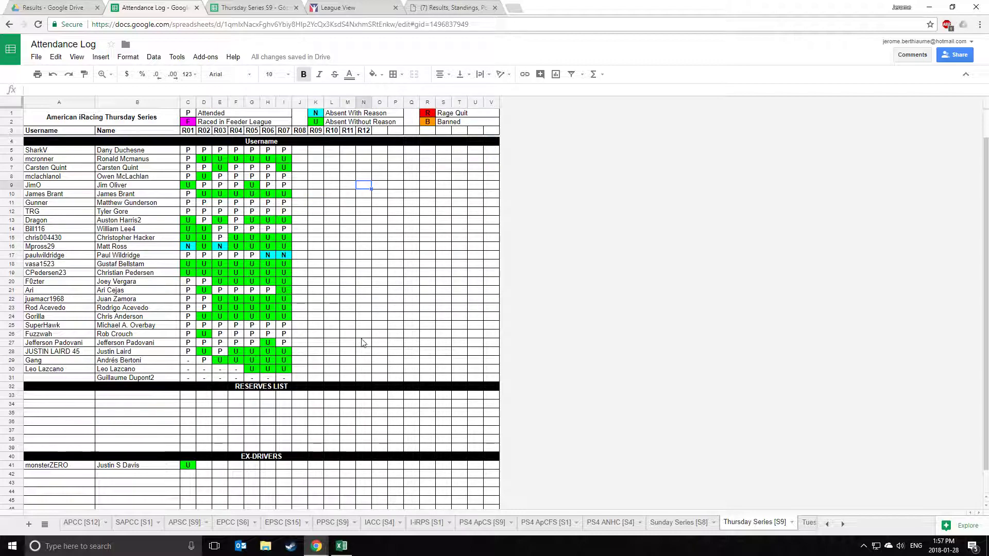
Review the R7 bonus notes for fastest lap, pole position and low incidents in rows 35–37.
{"action": "left_click", "coordinate": [255, 6]}
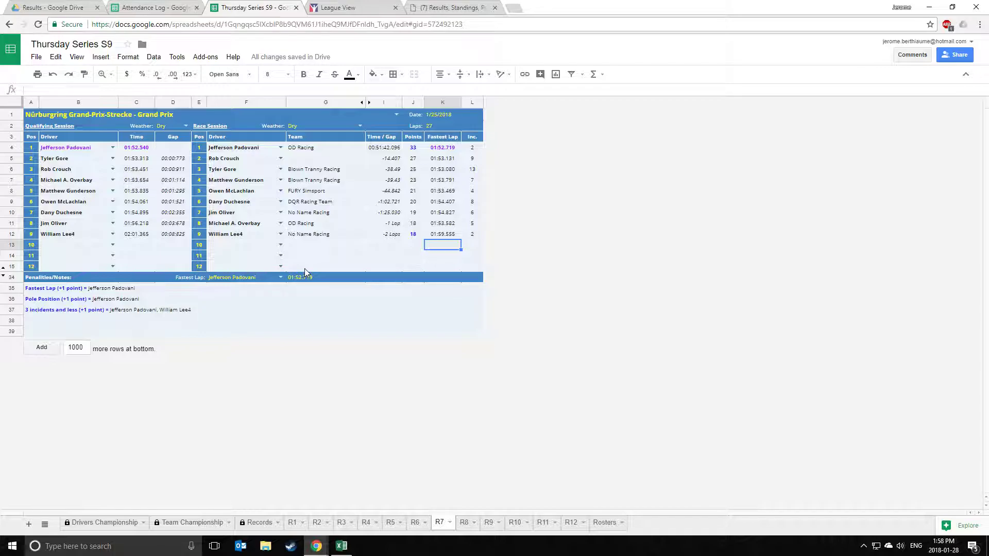
{"action": "left_click", "coordinate": [239, 305]}
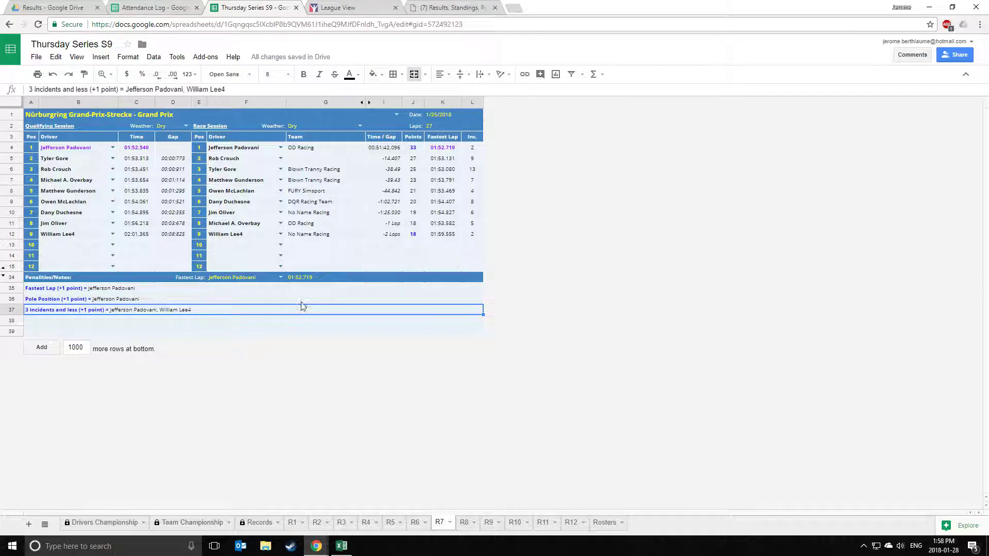
{"action": "left_click", "coordinate": [257, 303]}
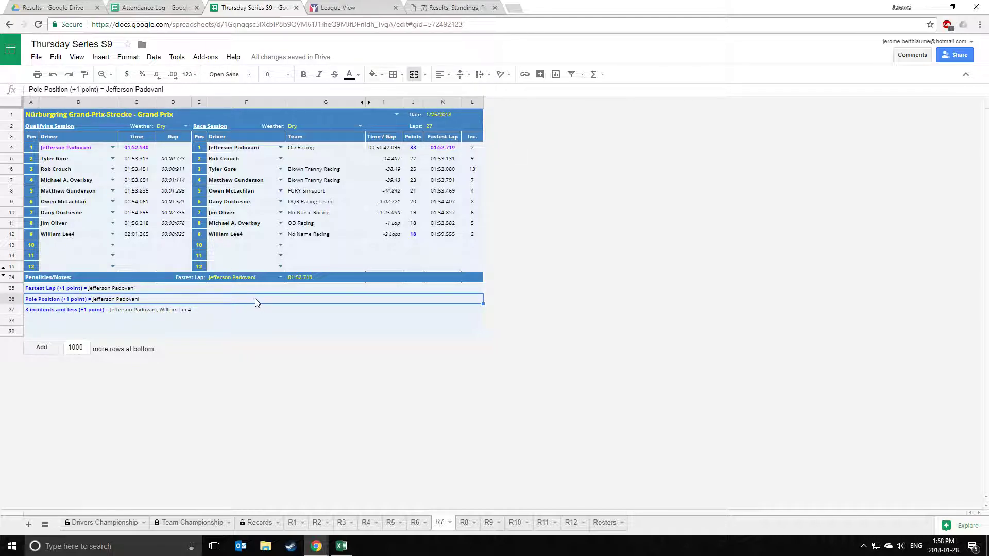
{"action": "left_click", "coordinate": [255, 292]}
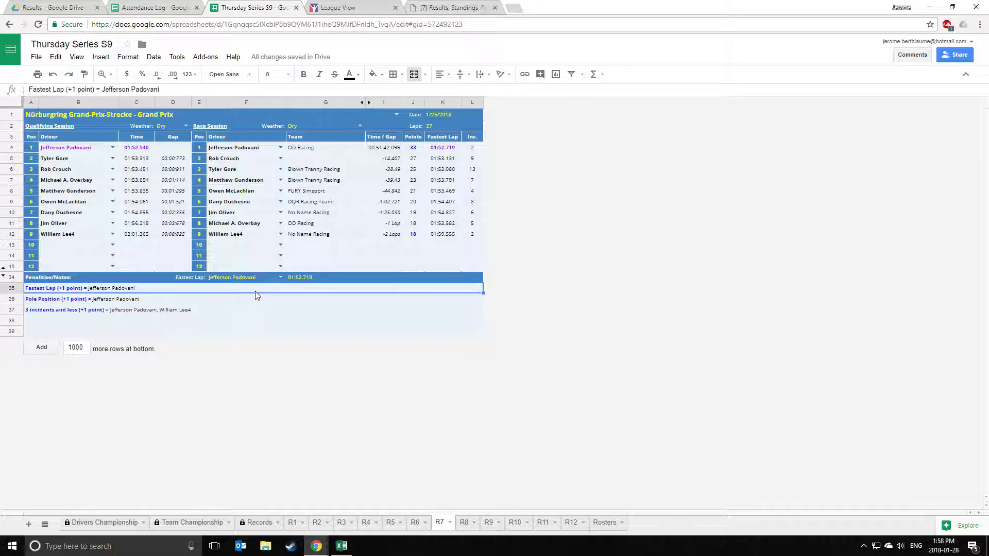
{"action": "left_click", "coordinate": [256, 303]}
{"action": "left_click", "coordinate": [252, 314]}
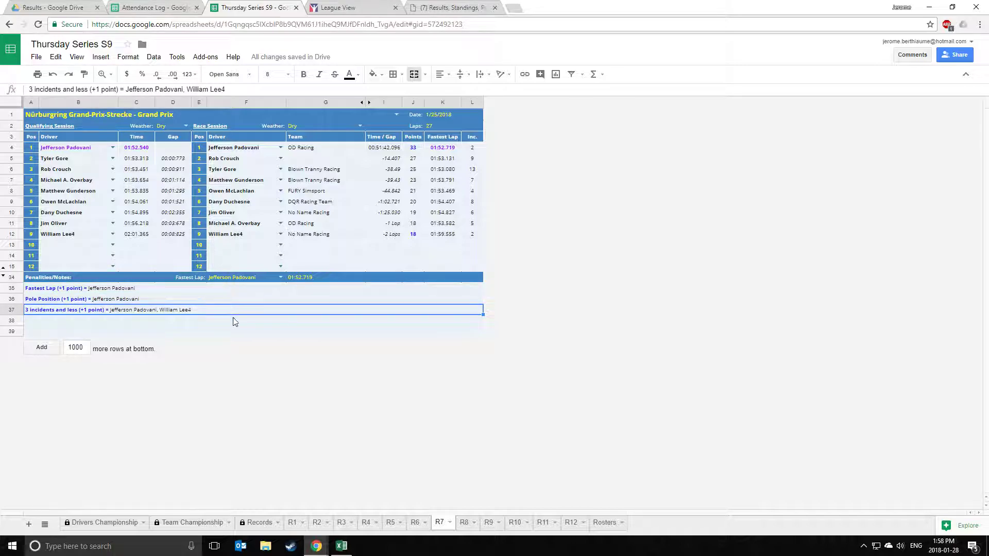
{"action": "left_click", "coordinate": [453, 7]}
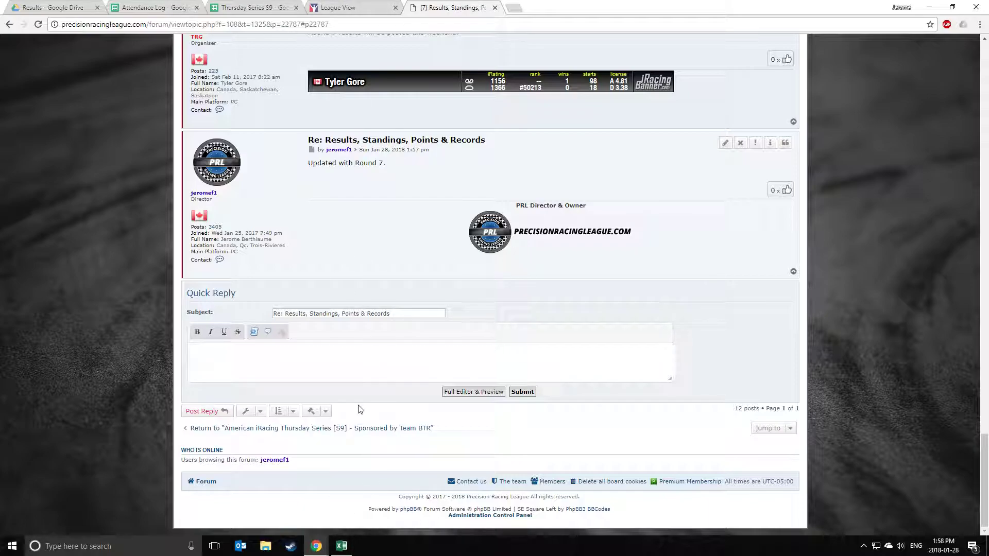
{"action": "left_click", "coordinate": [255, 8]}
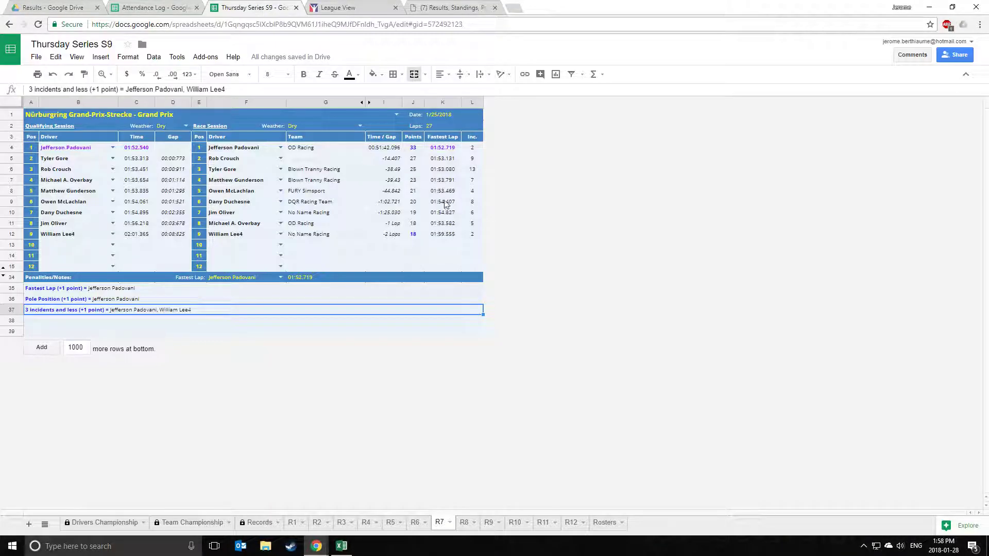